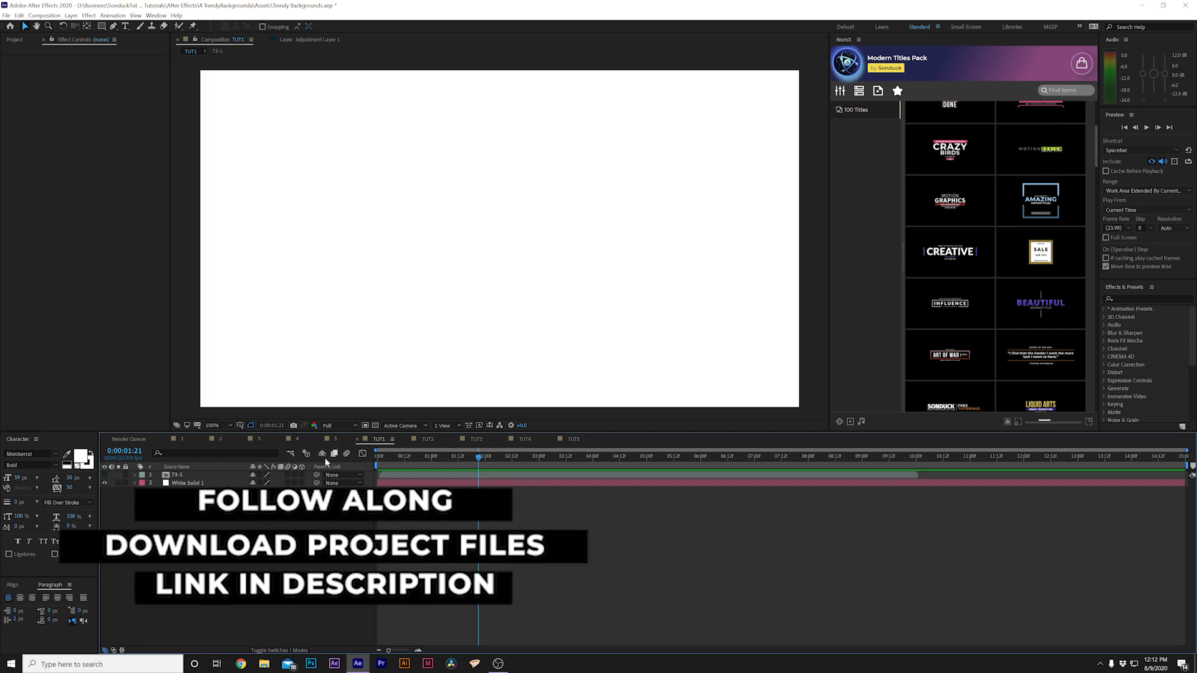
Select the plain white background solid in the TUT1 composition
click(184, 484)
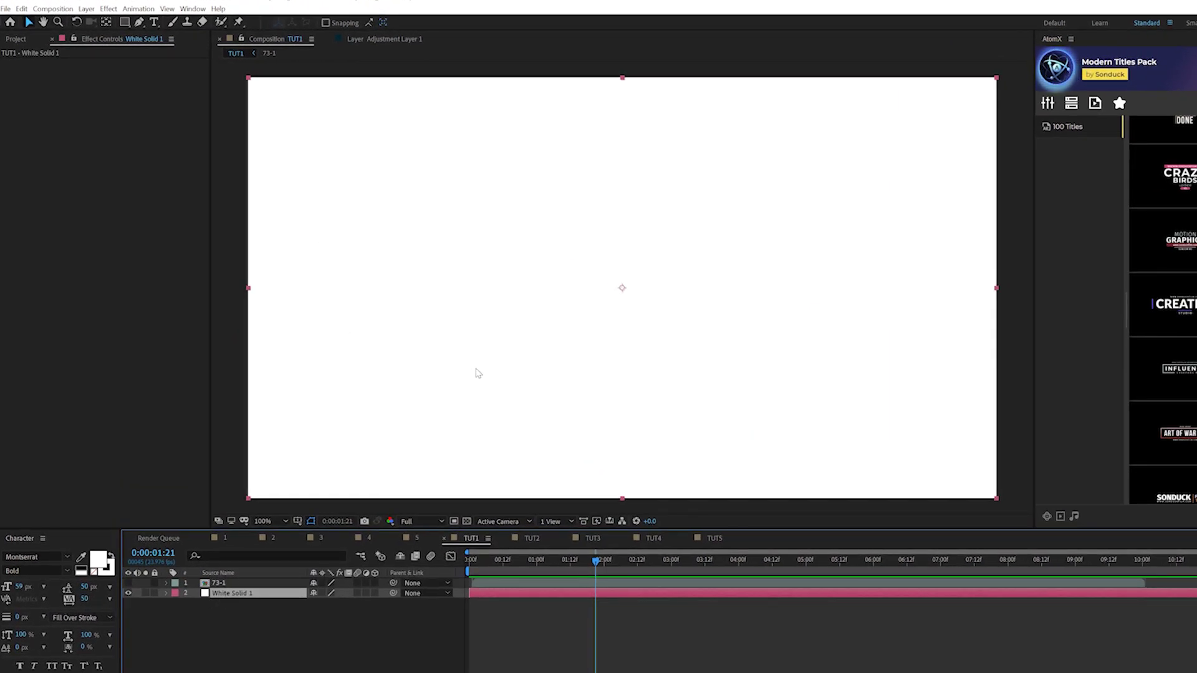
Create a new solid layer named Waves
click(269, 664)
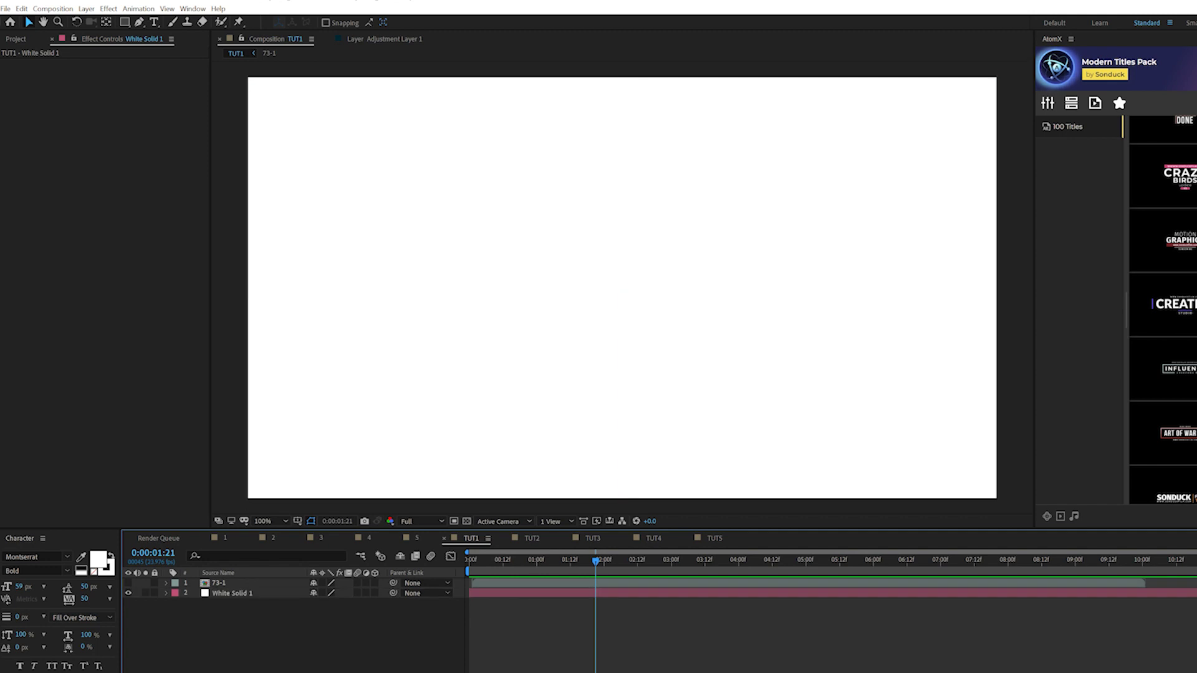
click(86, 9)
mouse_move(92, 21)
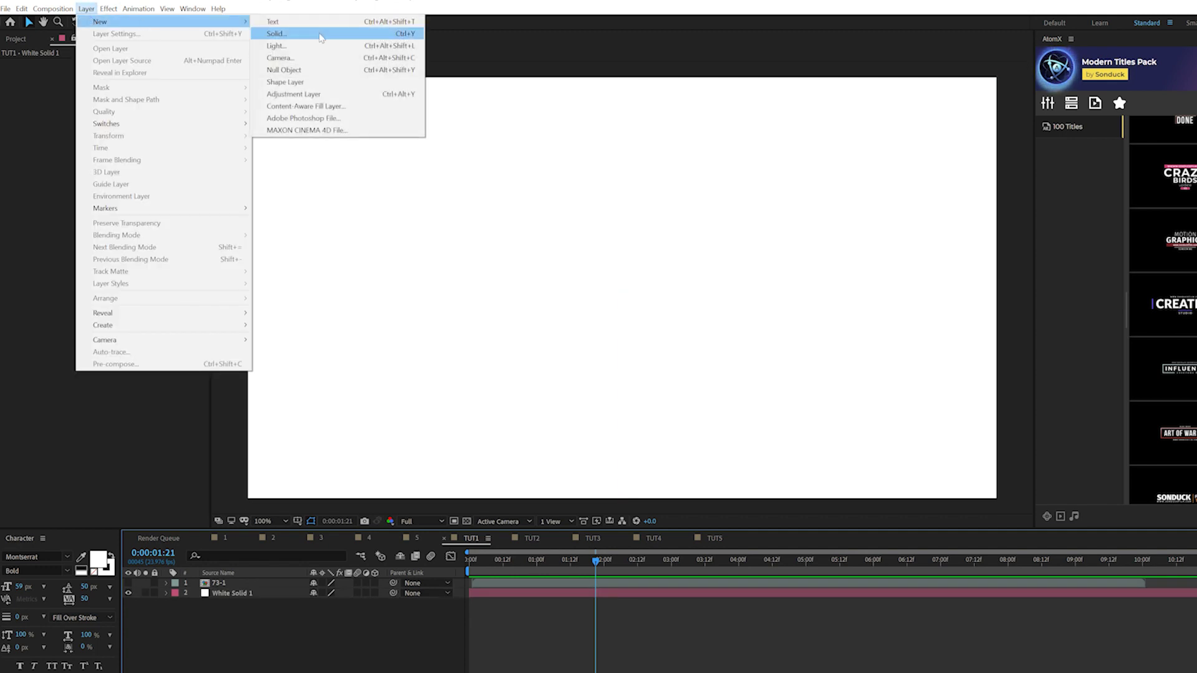
click(275, 33)
text(Waves)
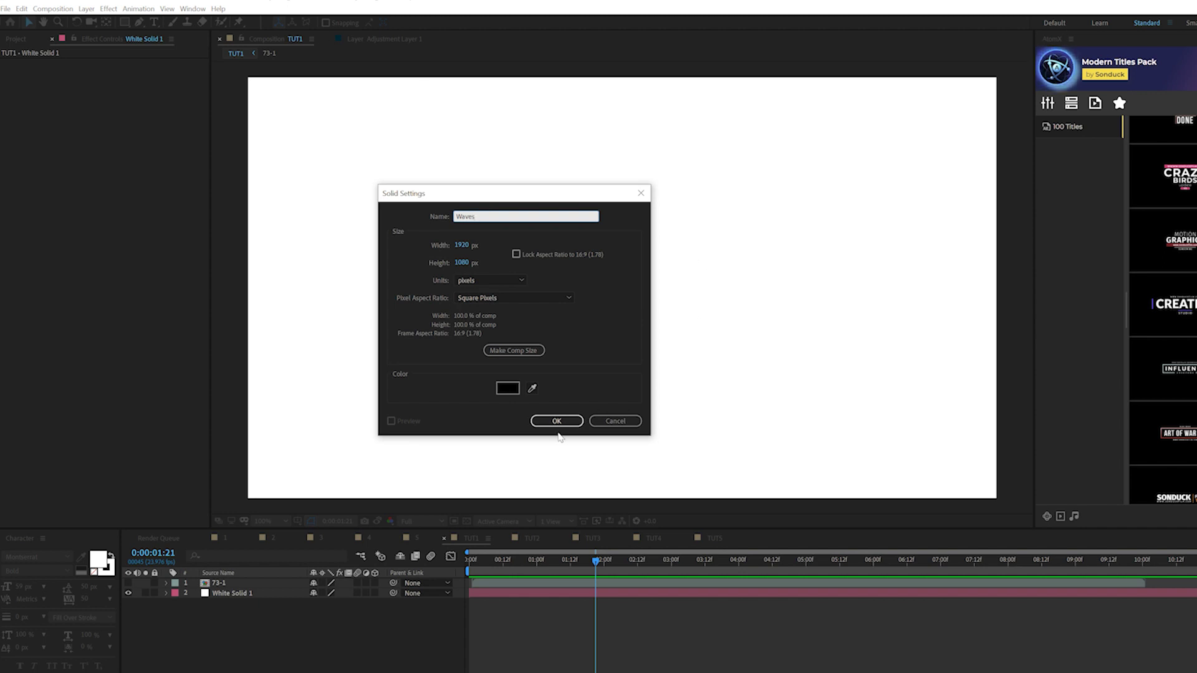
click(557, 421)
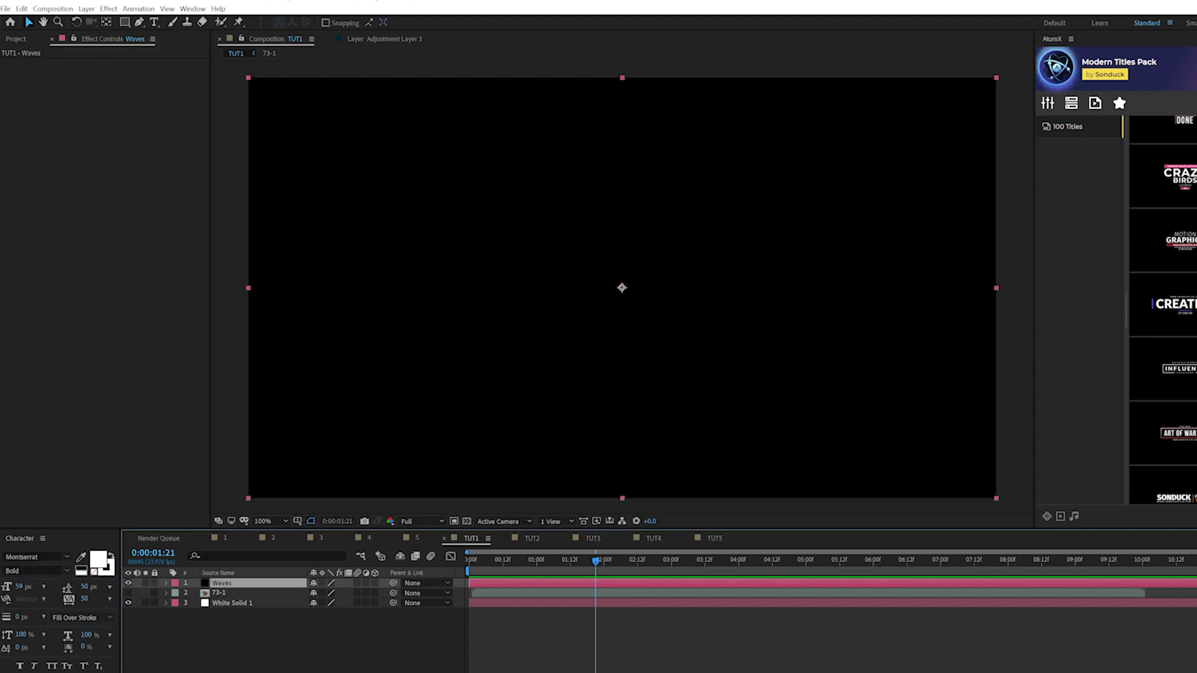
Apply Radio Waves to the Waves solid with a black stroke colour
click(108, 8)
mouse_move(135, 174)
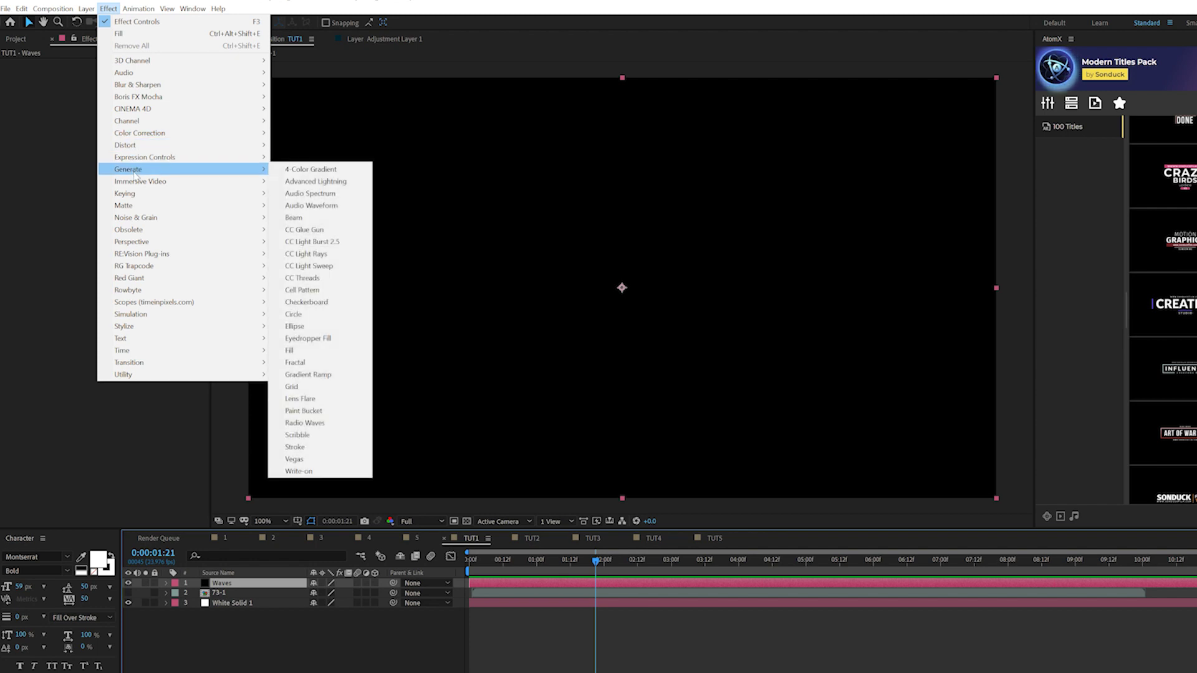
click(290, 423)
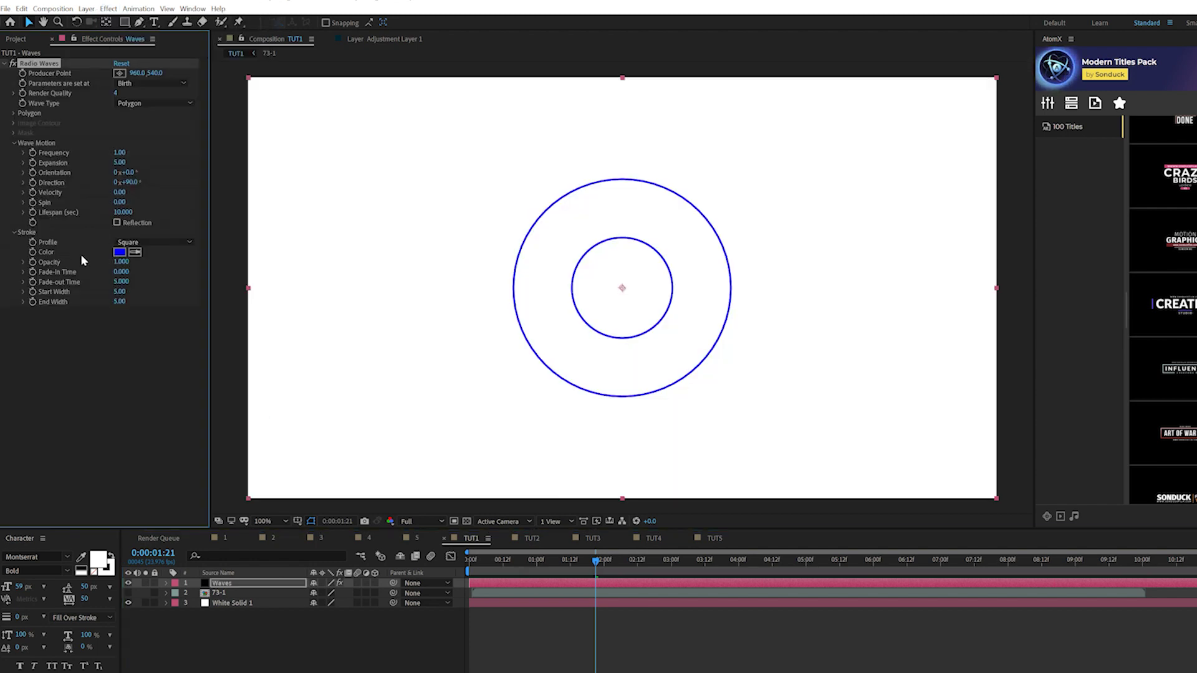
click(119, 252)
drag(748, 486, 762, 549)
click(983, 360)
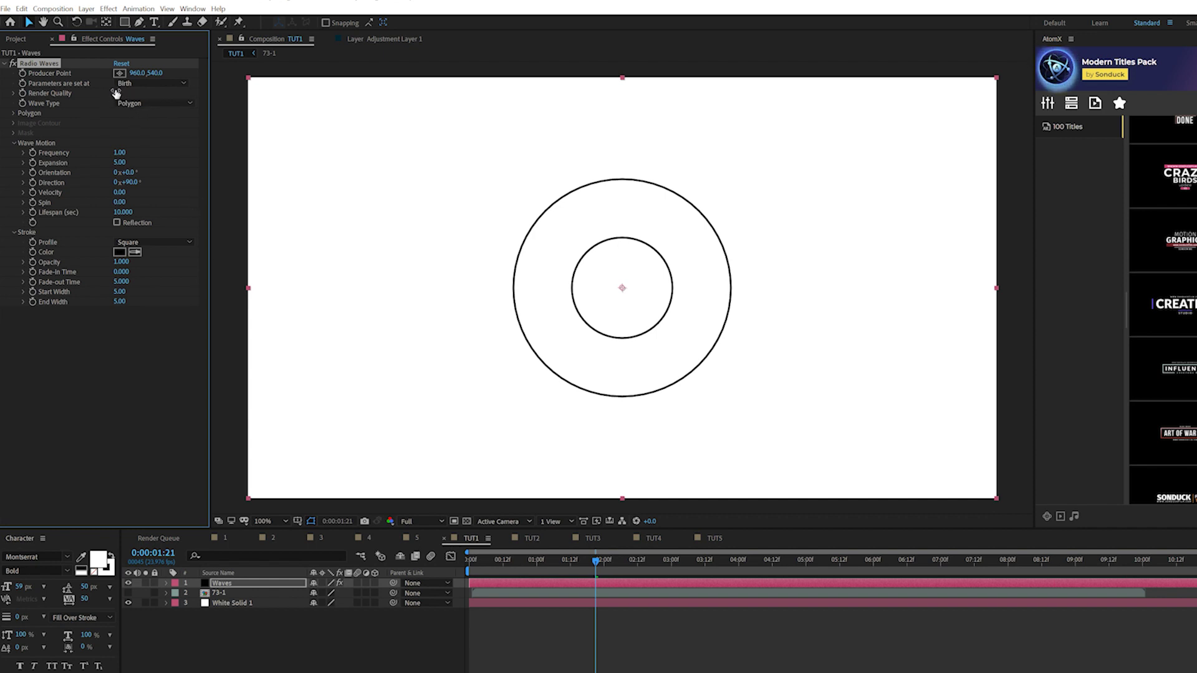
Set the wave polygon to 3 sides, undoing trial extra sides and rounding
click(13, 112)
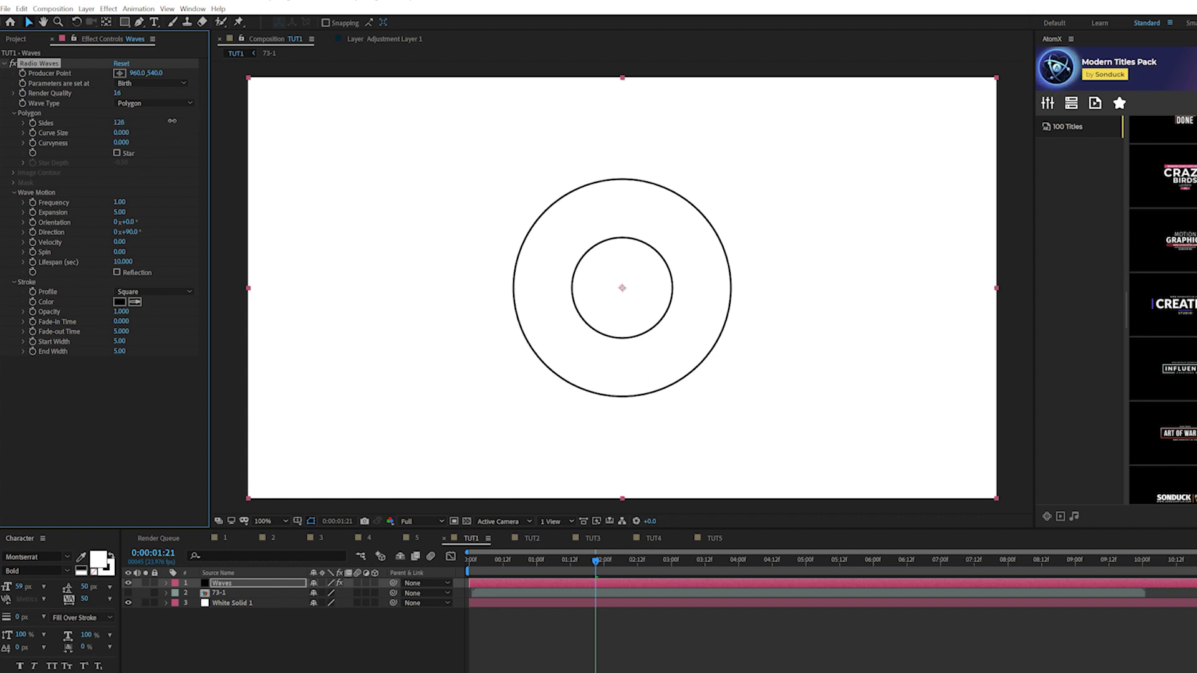
click(118, 123)
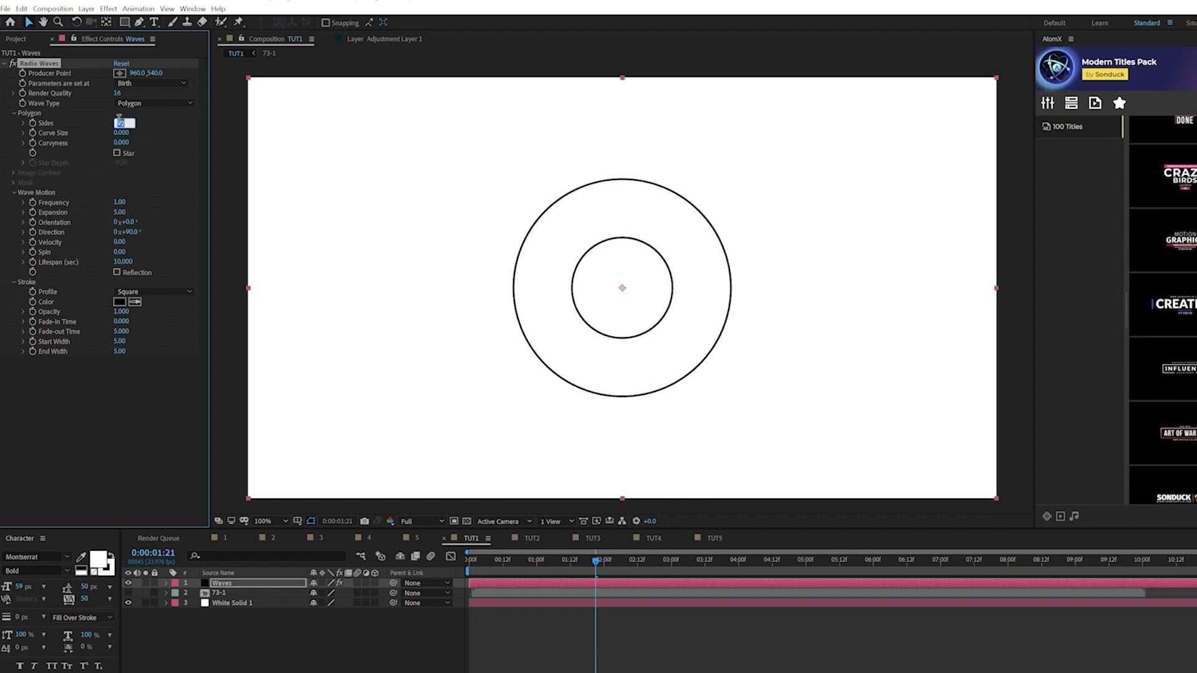
text(3)
drag(481, 563, 955, 584)
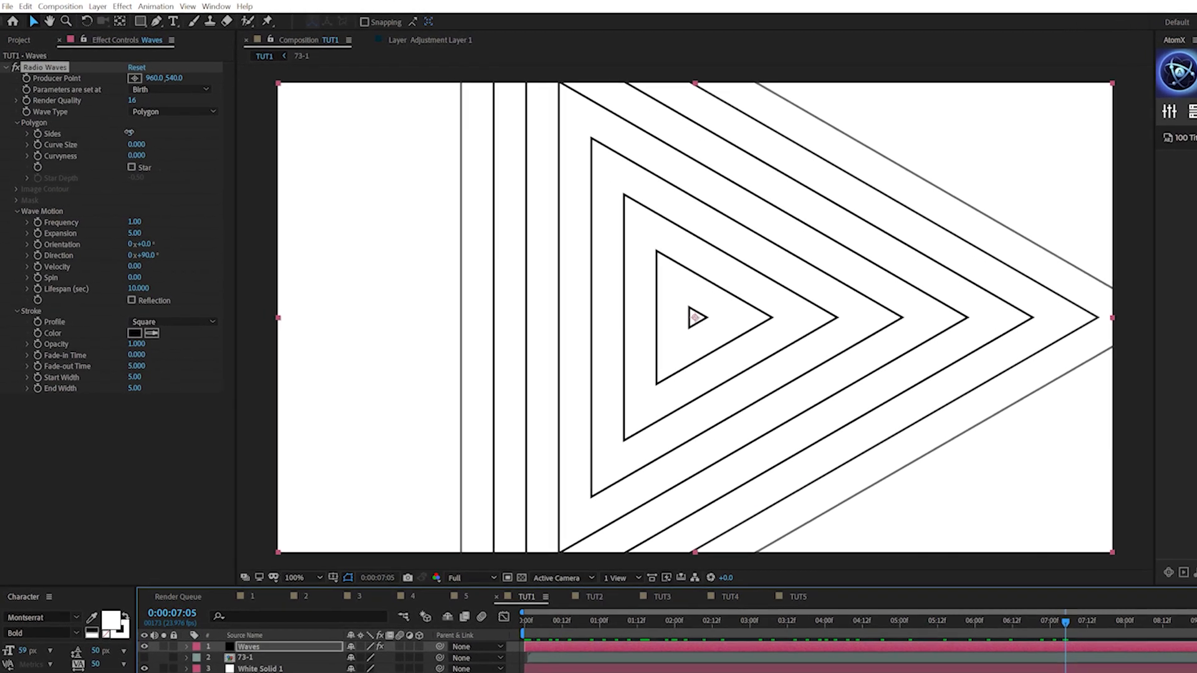
drag(115, 123, 171, 122)
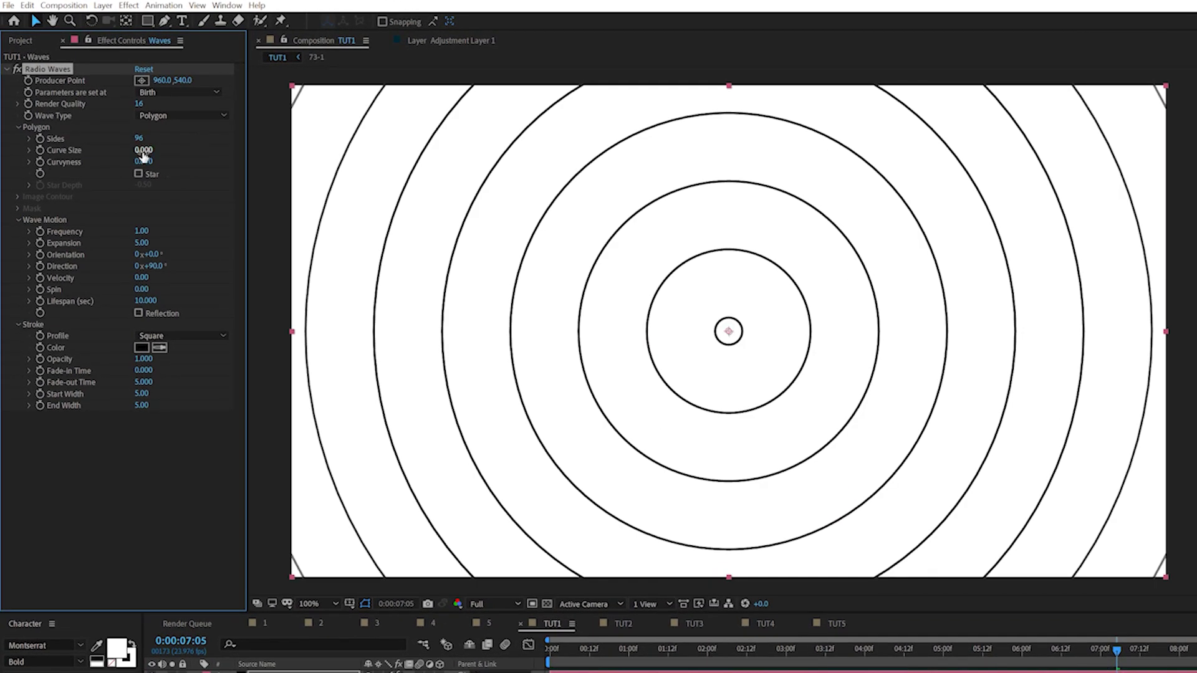
drag(143, 153, 263, 165)
key(ctrl+z)
key(ctrl+z)
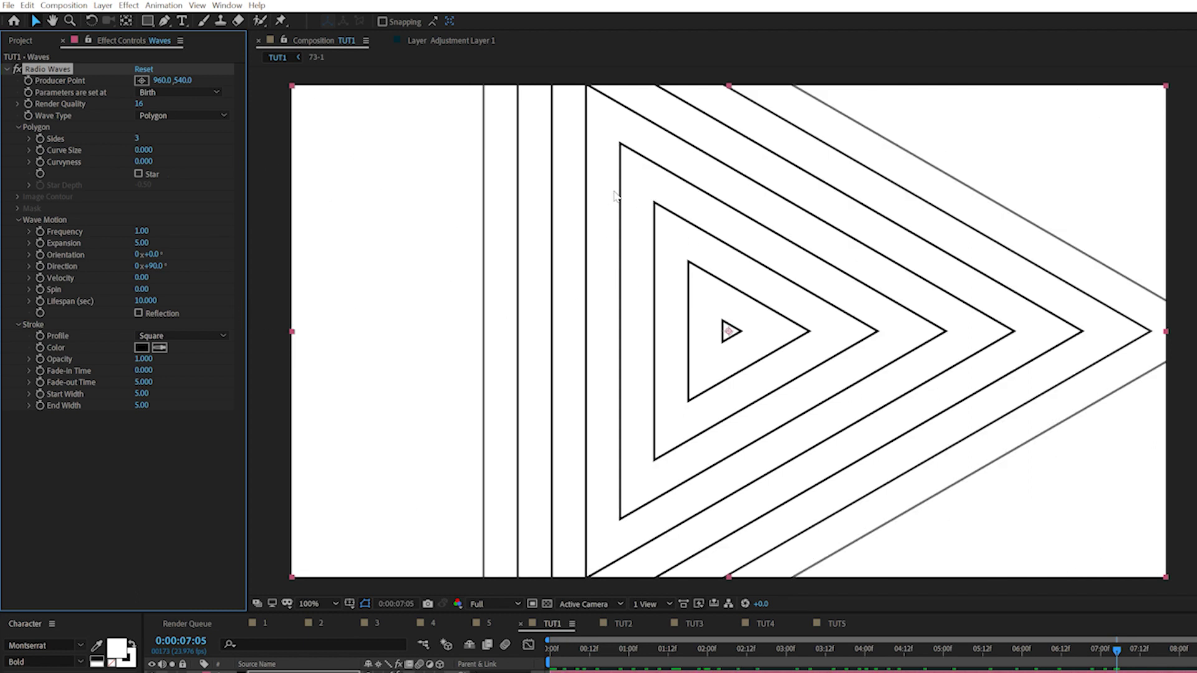
Set wave frequency to 1.20 and expansion to 6.40, undoing a trial spin
drag(143, 231, 153, 231)
click(148, 231)
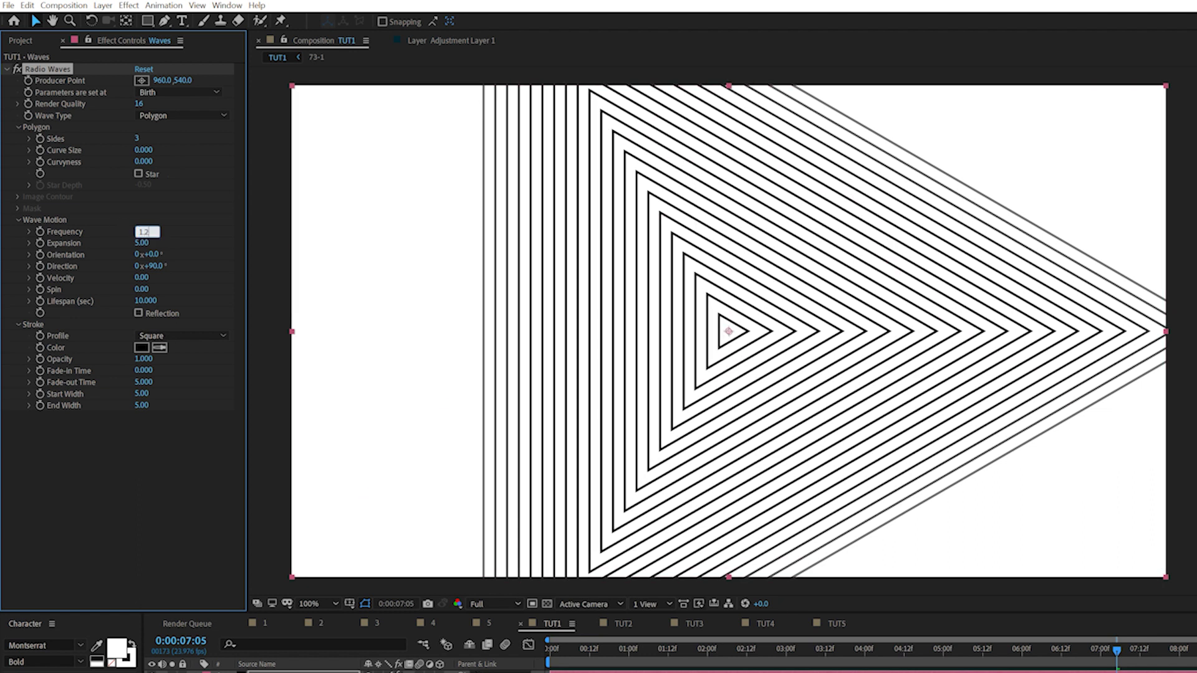
key(Return)
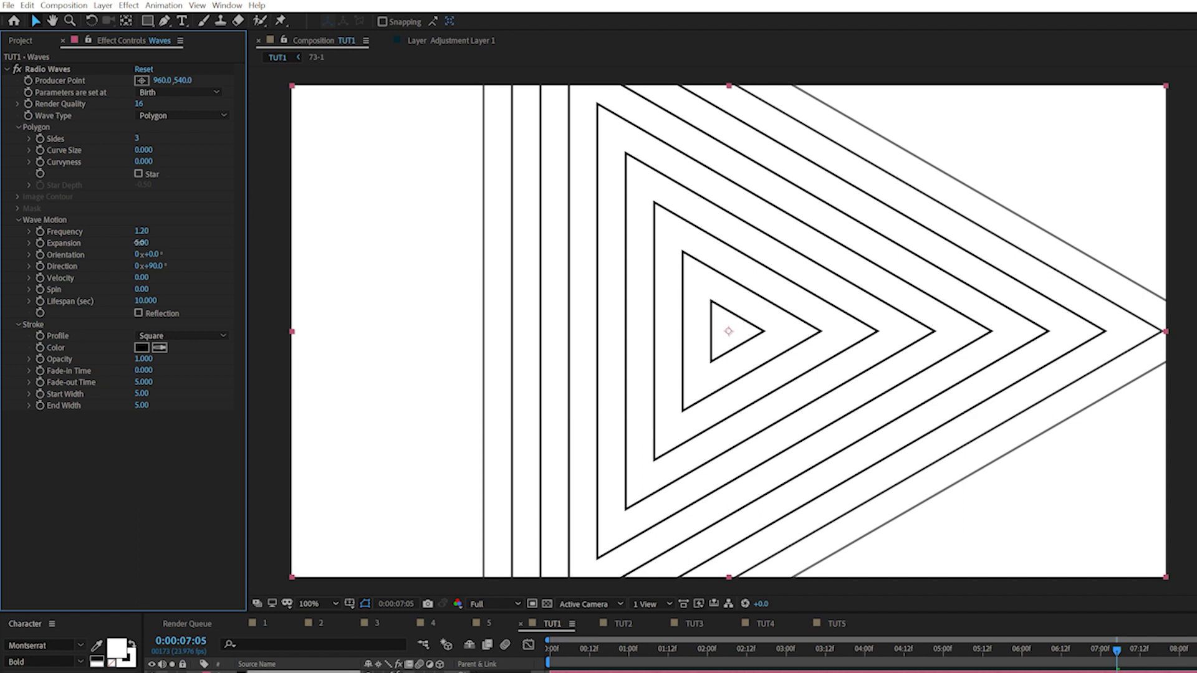
drag(139, 242, 145, 242)
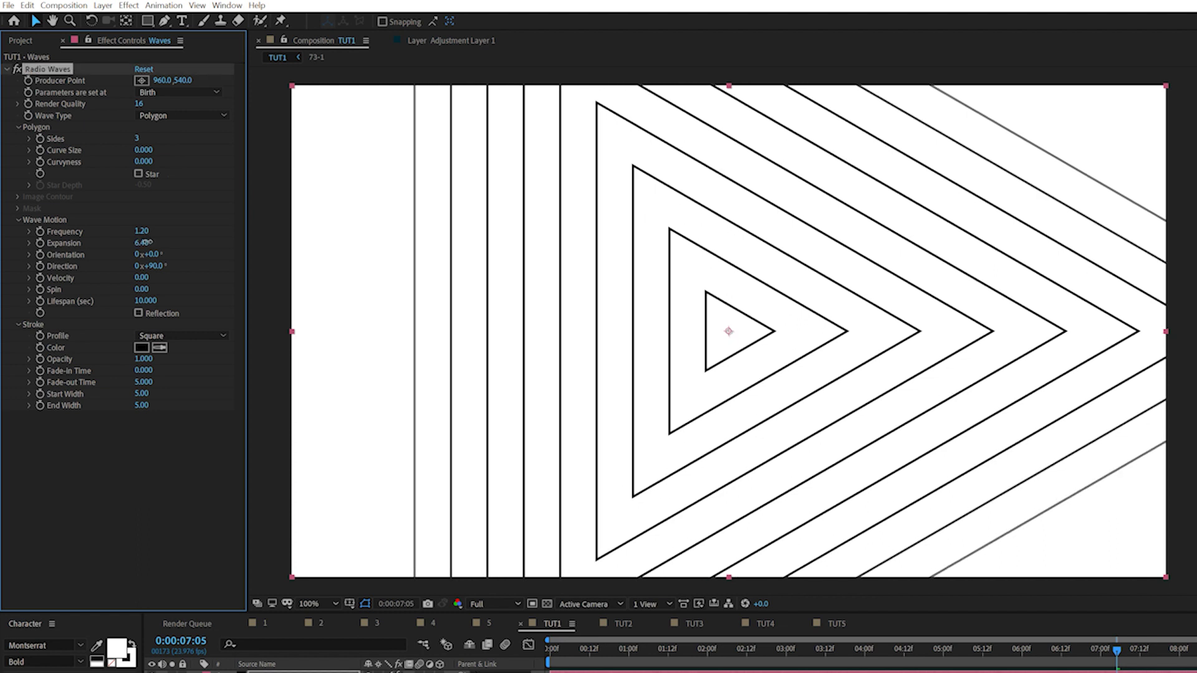
mouse_move(144, 286)
mouse_down()
mouse_move(166, 286)
mouse_move(150, 279)
mouse_up()
key(ctrl+z)
Set the wave stroke Start Width and End Width to 10
click(142, 393)
key(Tab)
text(1)
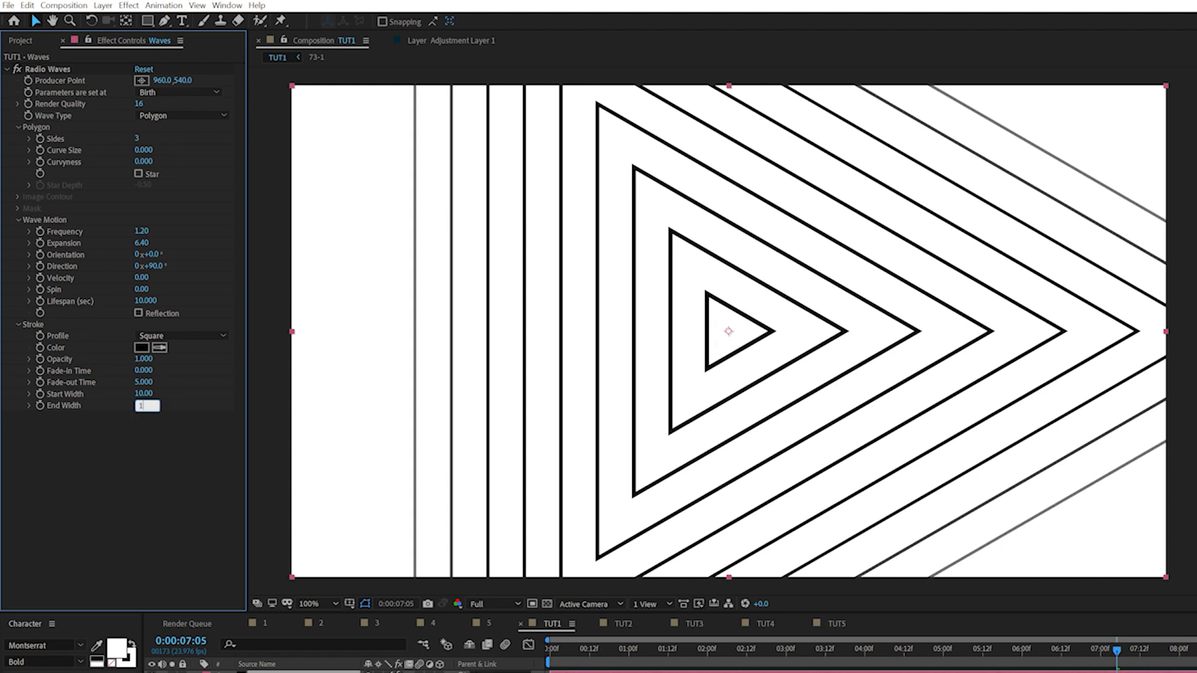
key(Return)
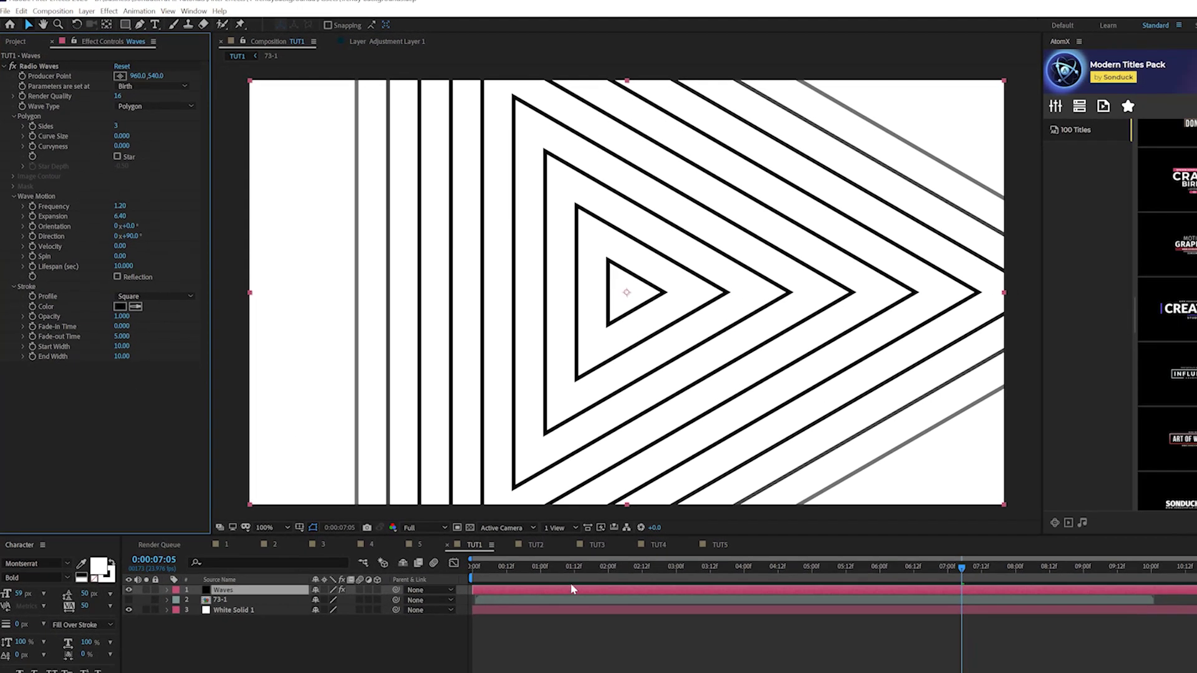
Shift the Waves layer earlier, preview the animation, and open composition 1 for comparison
drag(572, 589, 714, 574)
click(121, 267)
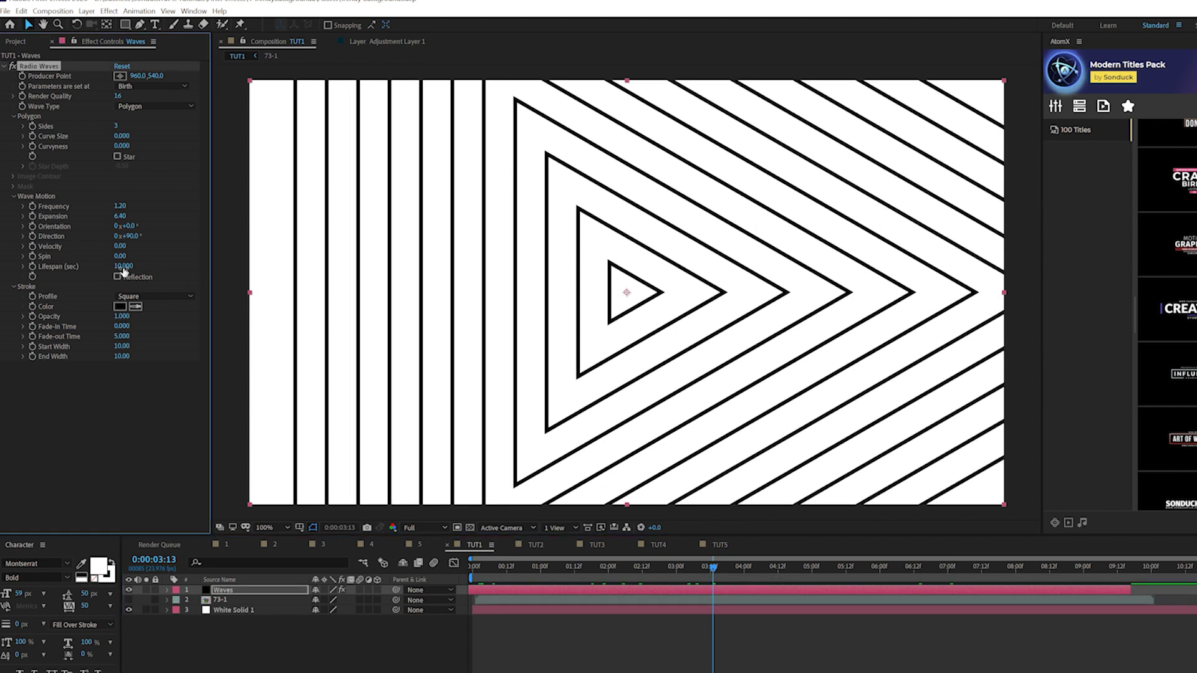
drag(122, 267, 180, 265)
key(ctrl+z)
click(669, 567)
key(space)
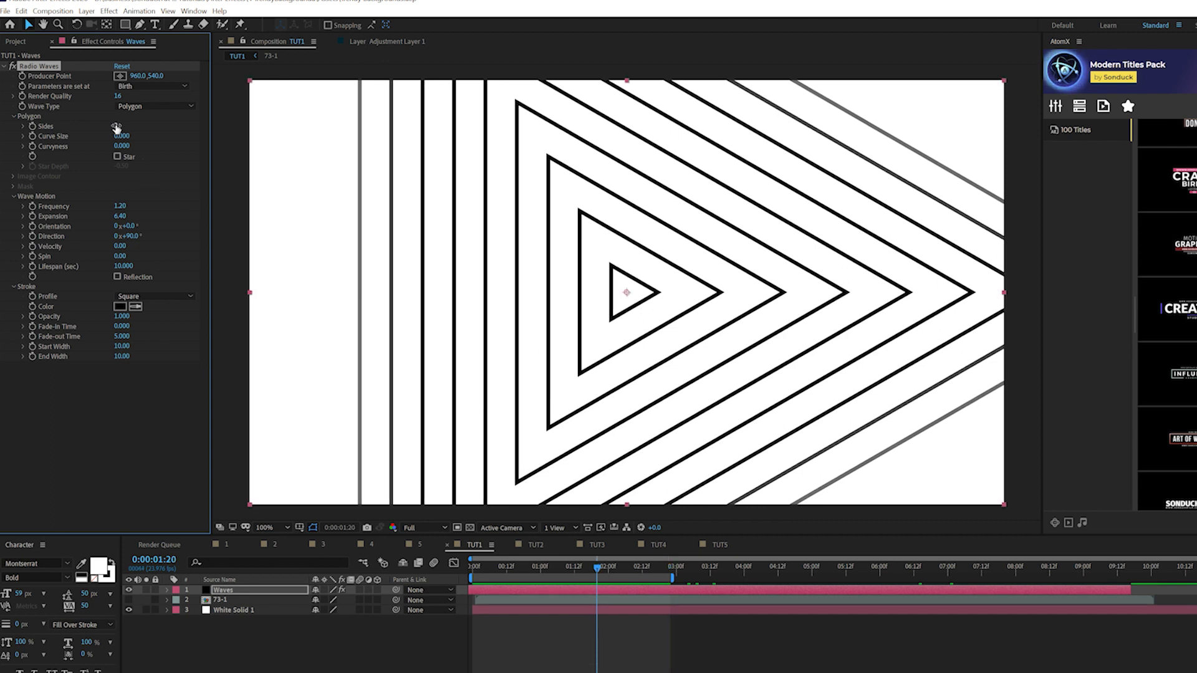
drag(579, 559, 555, 566)
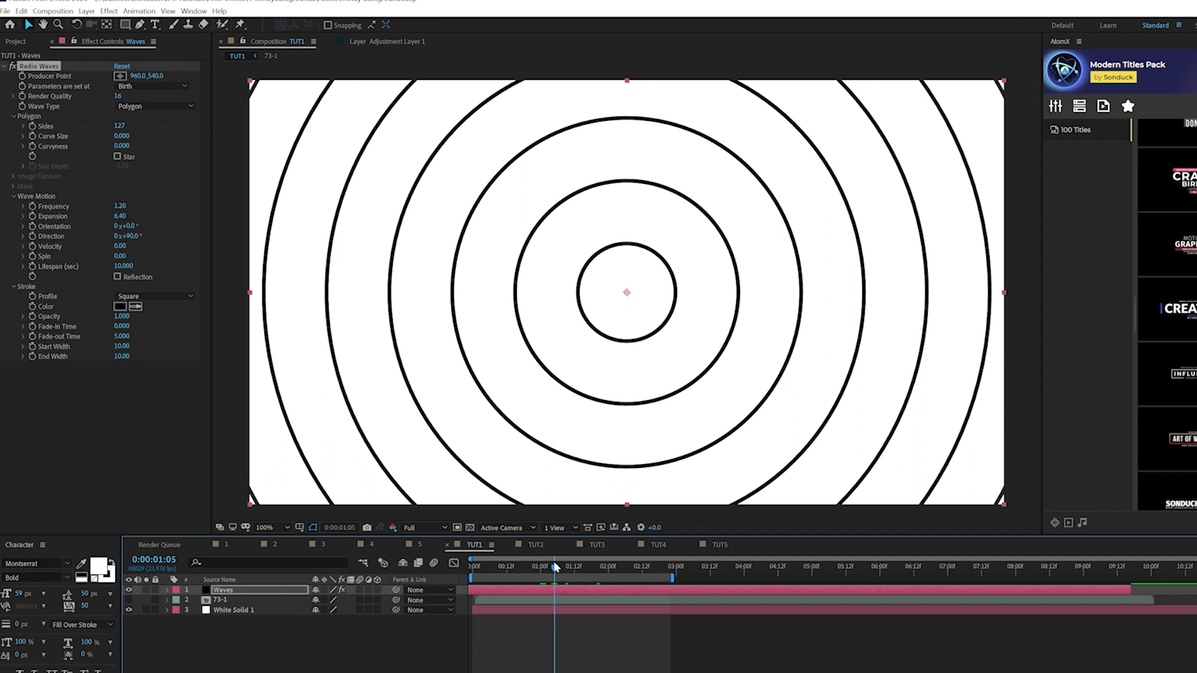
key(ctrl+z)
key(F2)
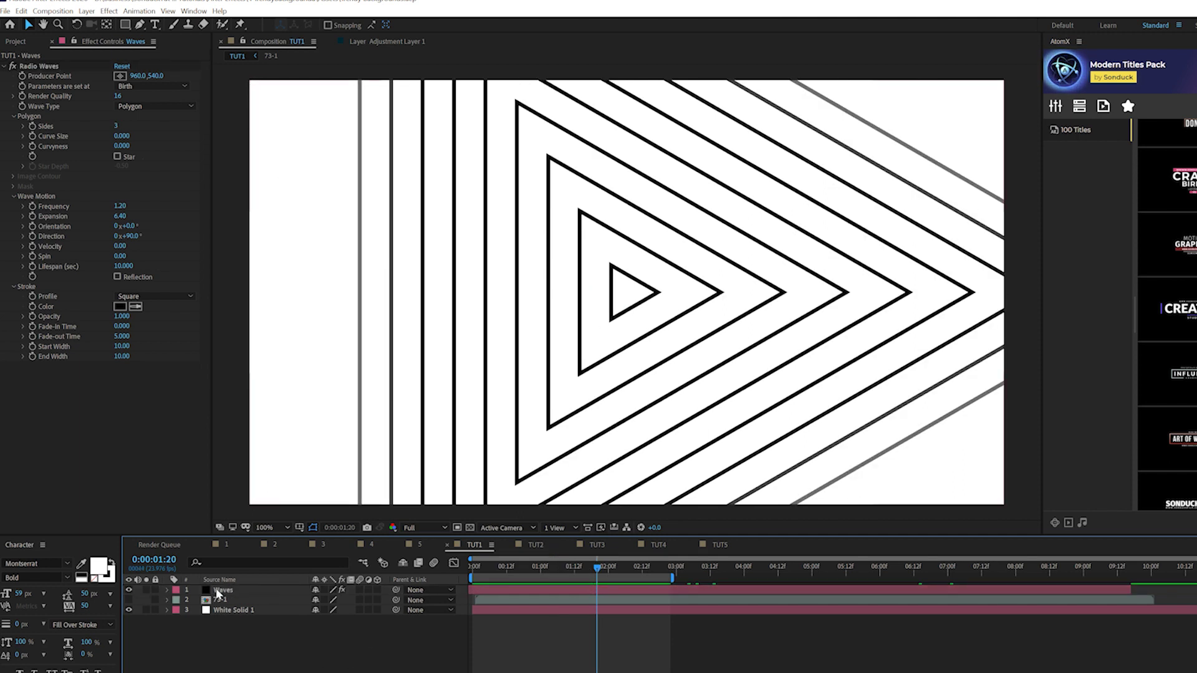
click(226, 547)
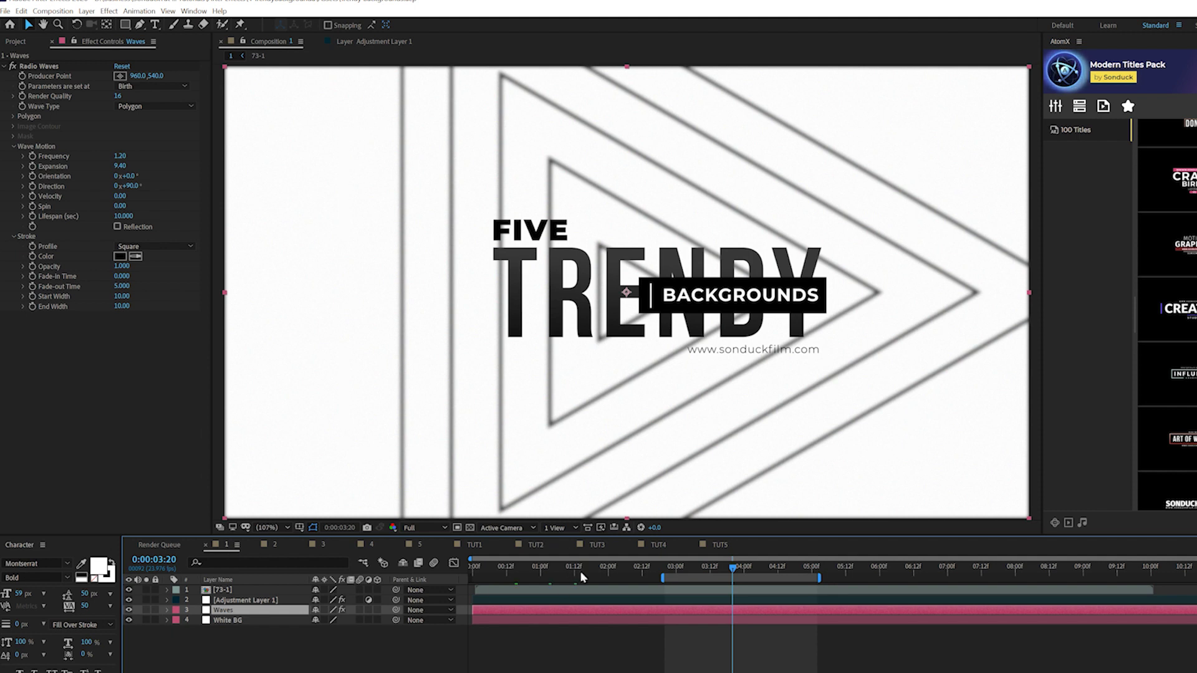
Back in TUT1, make the 73-1 title layer visible and move it above Waves
drag(696, 566, 734, 568)
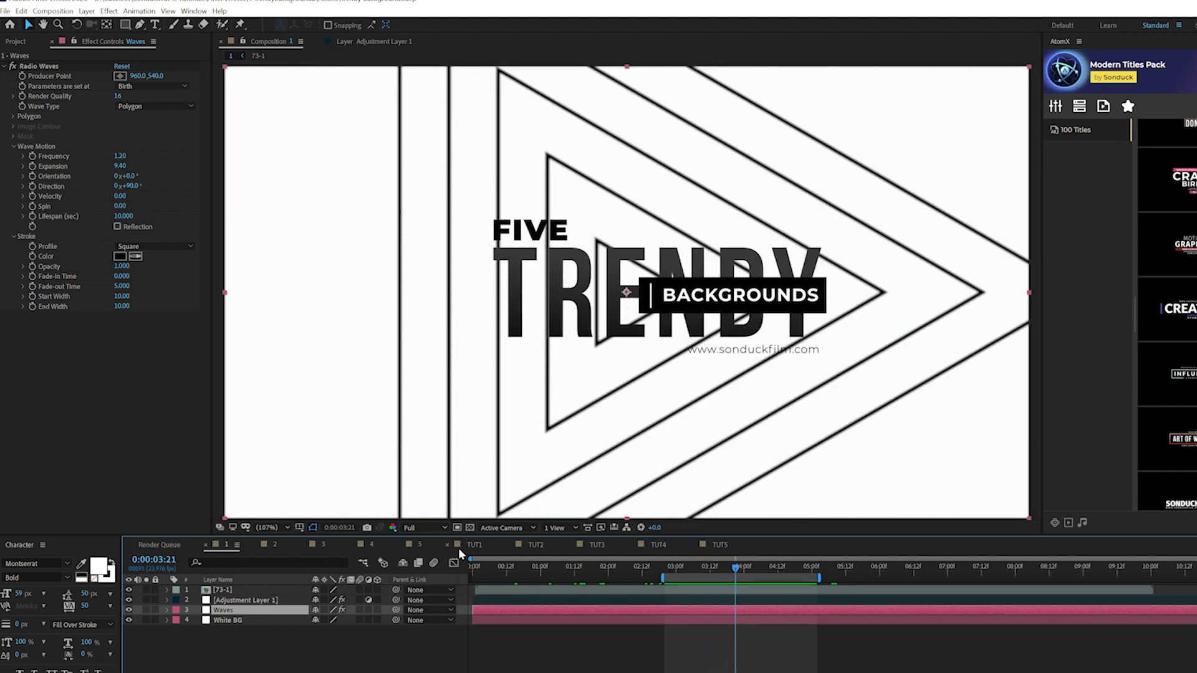
click(475, 546)
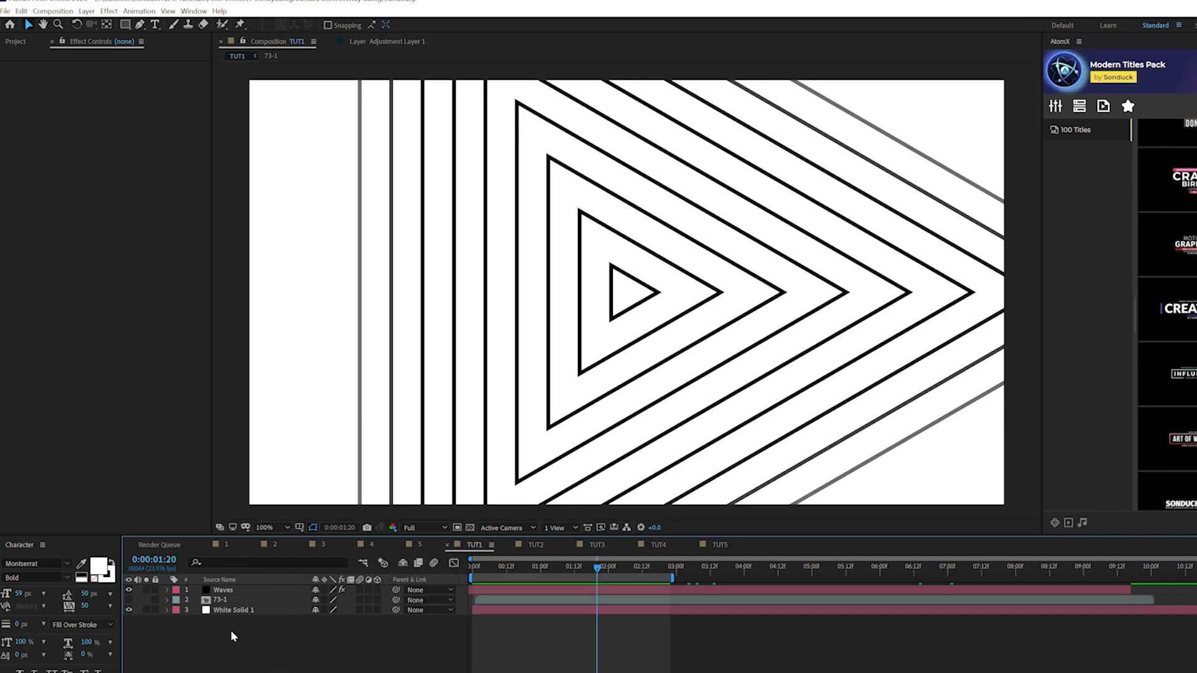
click(129, 601)
drag(221, 599, 222, 586)
key(ctrl+shift+a)
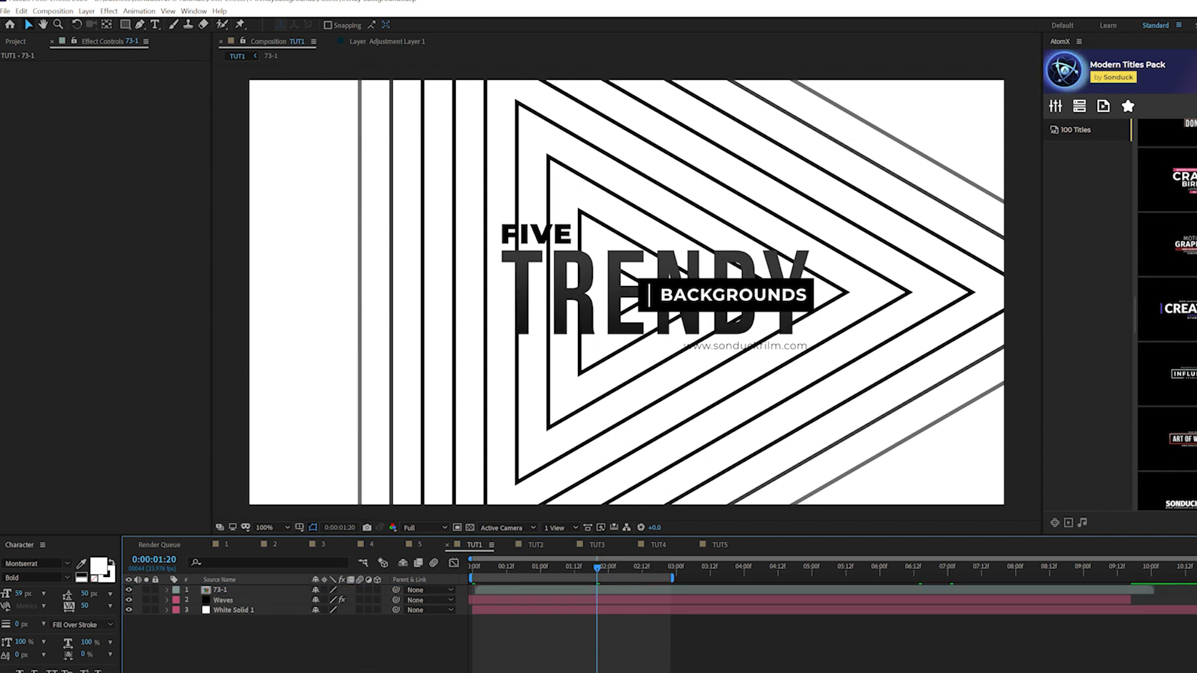
click(87, 11)
Add a new adjustment layer named Effects
mouse_move(143, 24)
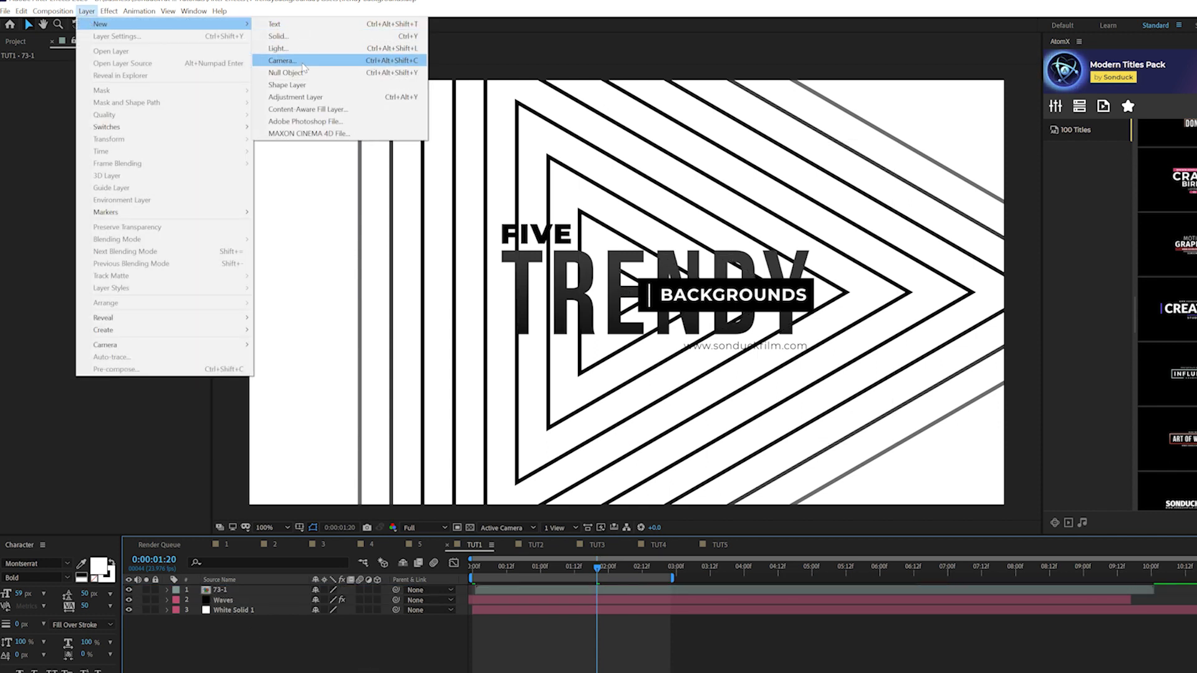
click(297, 96)
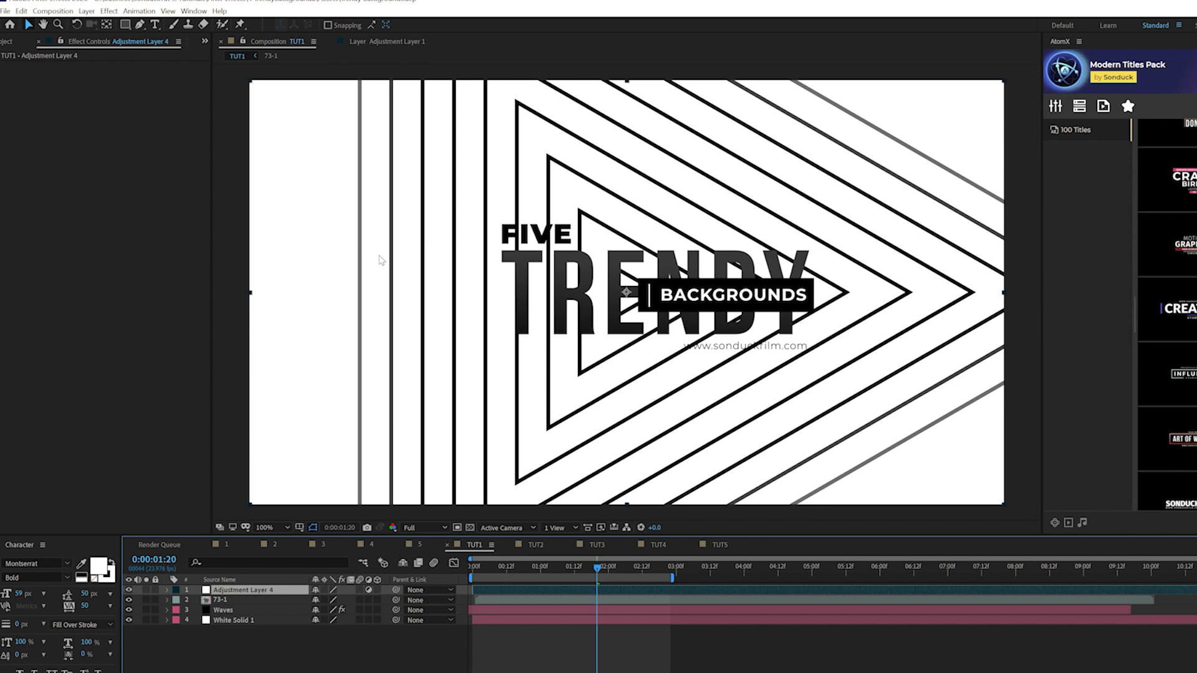
key(Return)
text(Effects)
key(Return)
Apply Gaussian Blur with blurriness 9 and a wiggle() expression on Blurriness
click(109, 10)
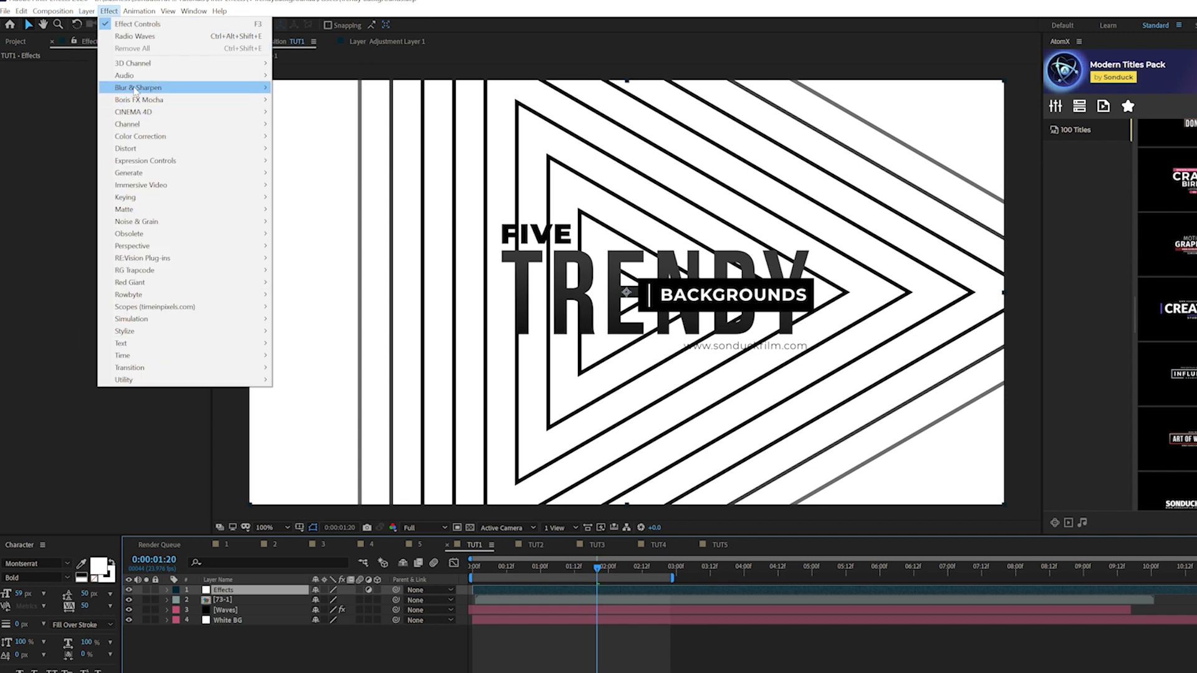
mouse_move(150, 88)
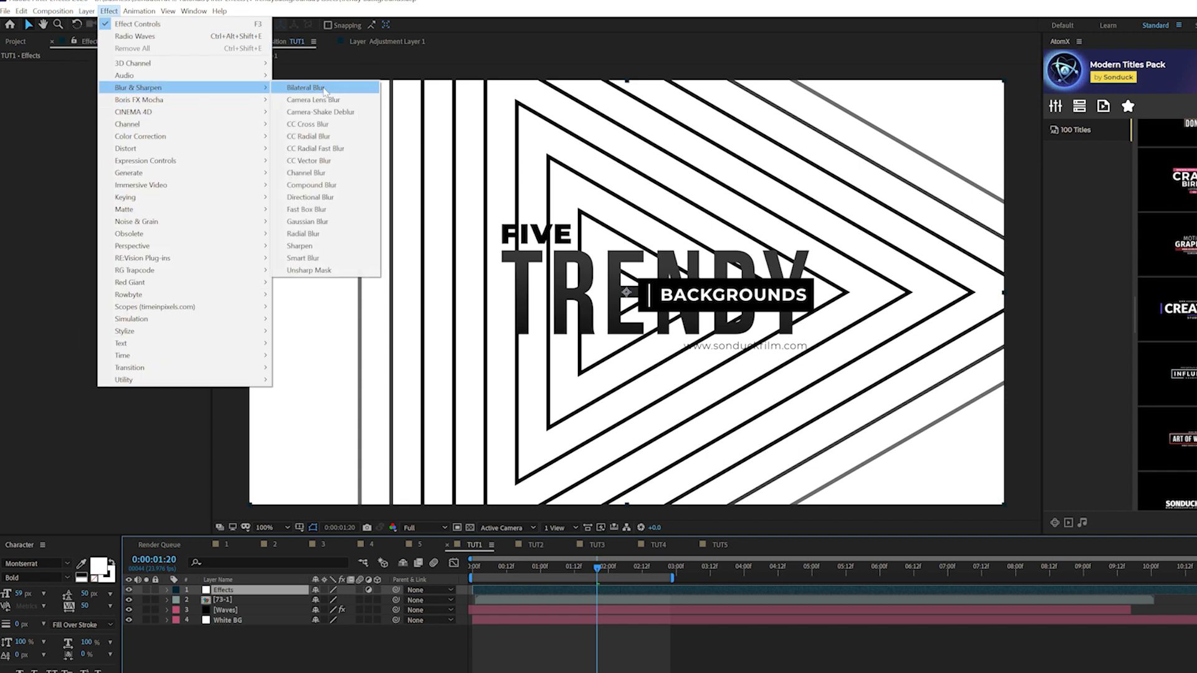
click(307, 222)
click(118, 75)
text(9)
key(Return)
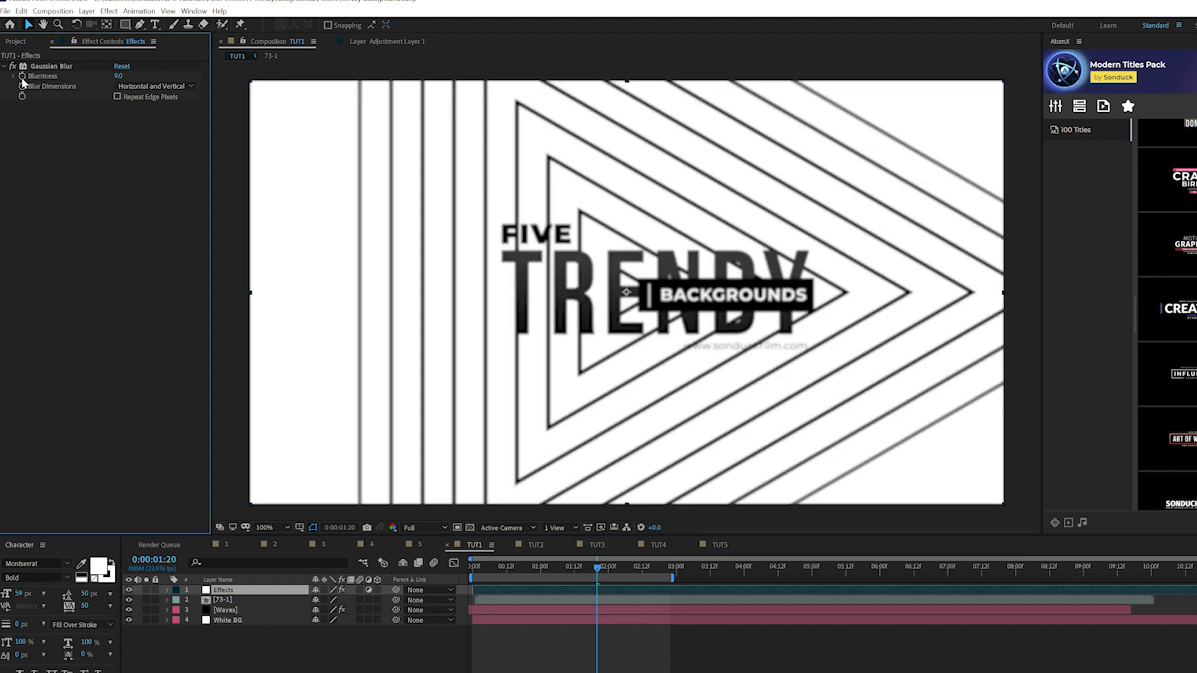
alt+click(22, 76)
text(wiggle)
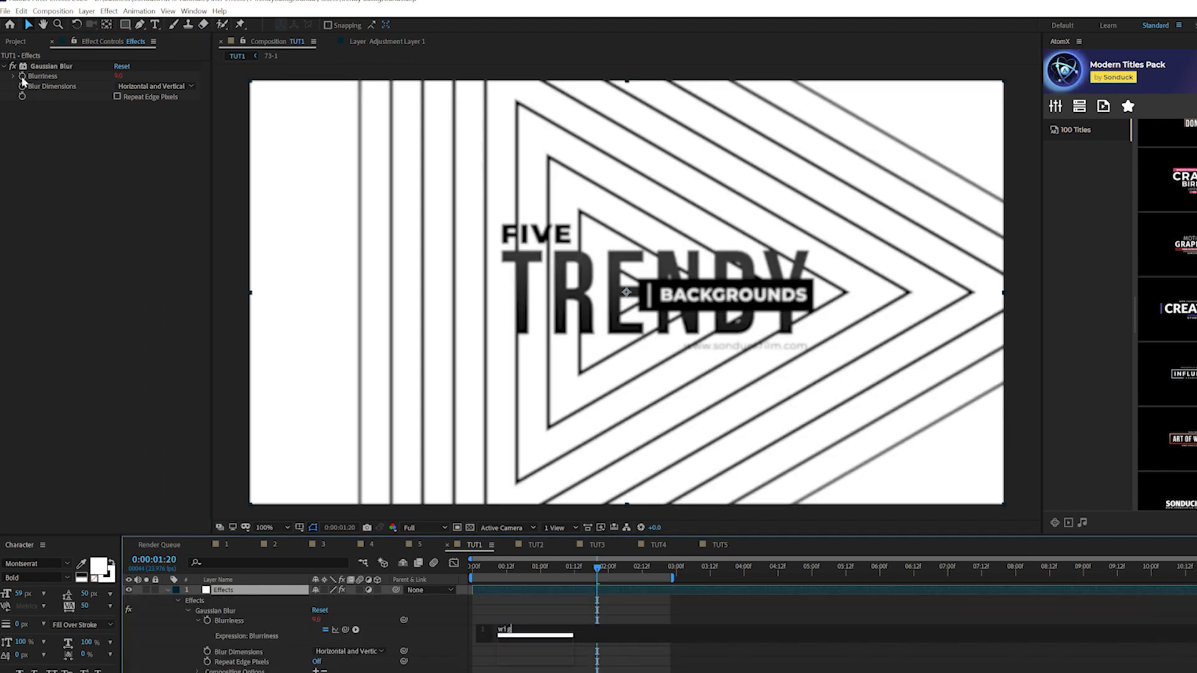
text(()
key(Escape)
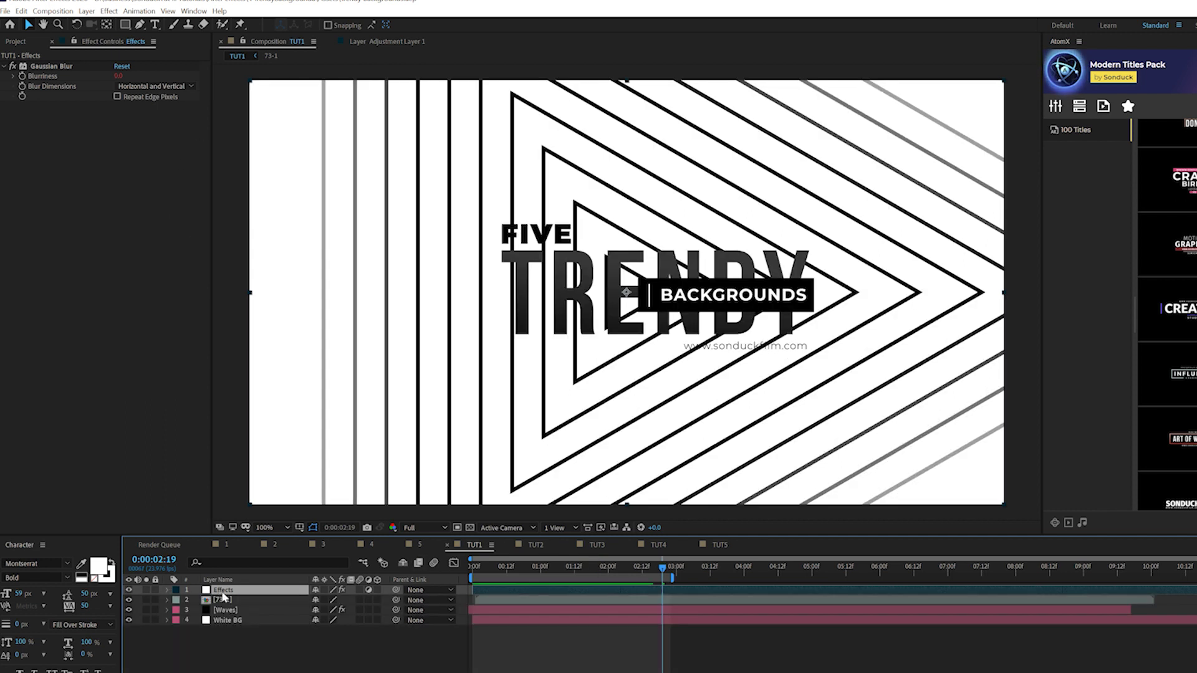
Move the Effects layer beneath the 73-1 title and preview the composition
drag(221, 594, 232, 604)
drag(488, 567, 471, 569)
key(space)
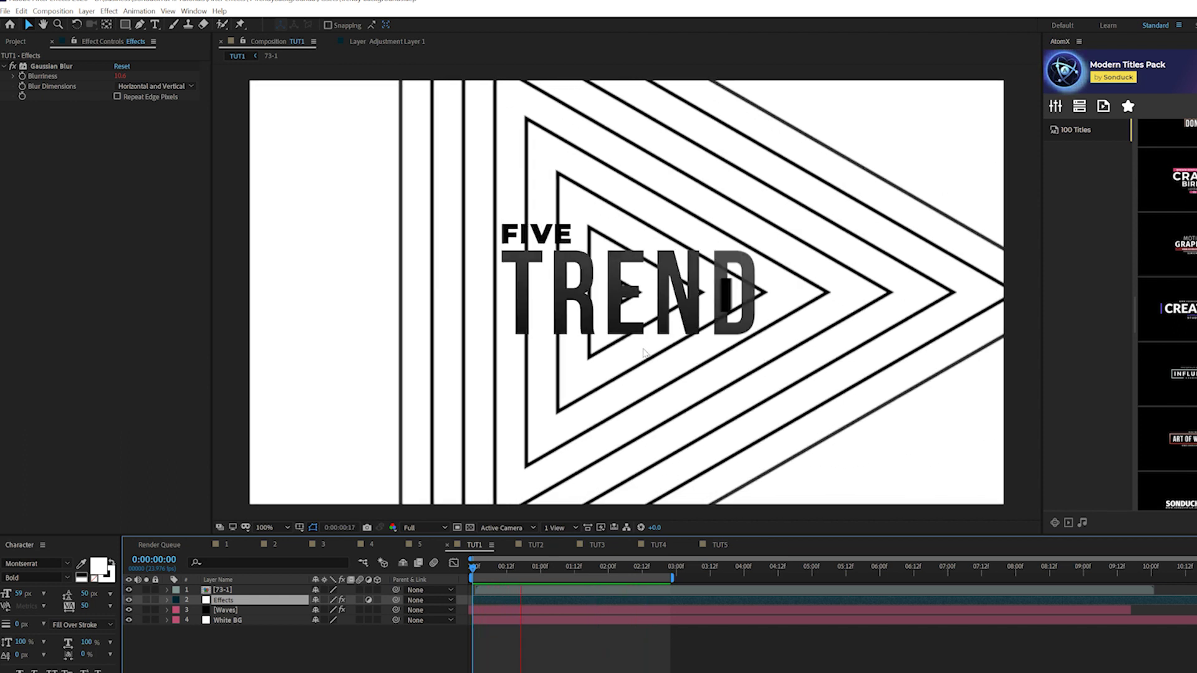
drag(672, 578, 721, 578)
click(639, 566)
Add Noise at 8% to the Effects layer and zoom in to inspect the grain
click(108, 11)
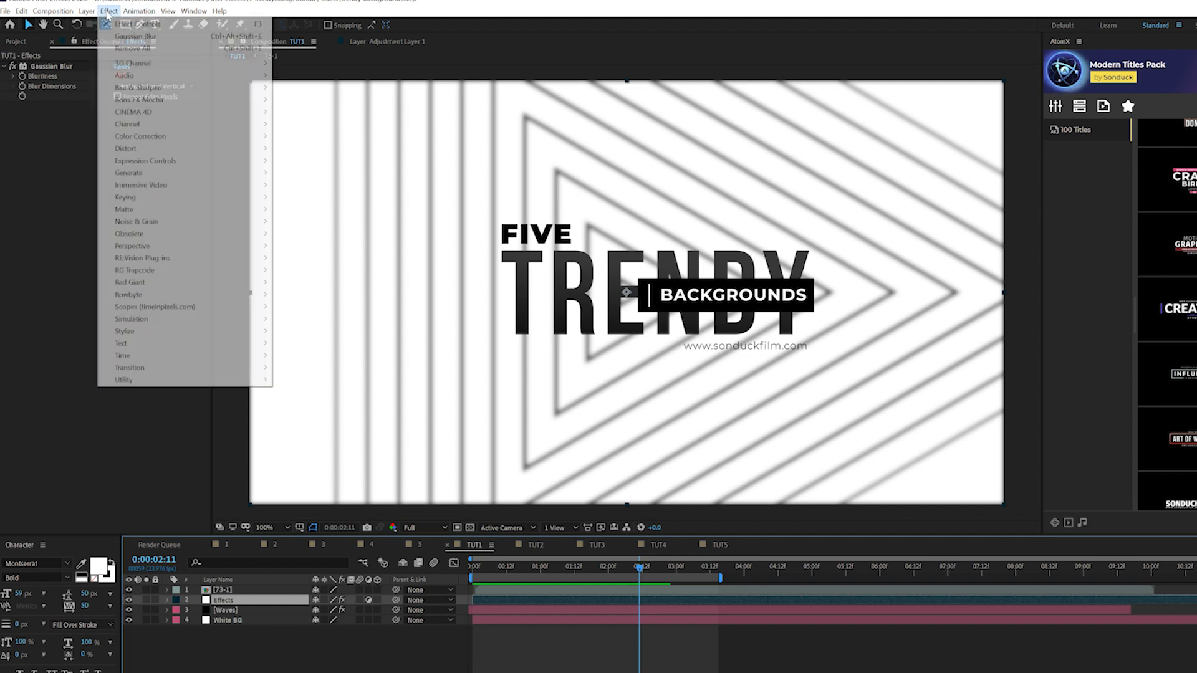
mouse_move(146, 224)
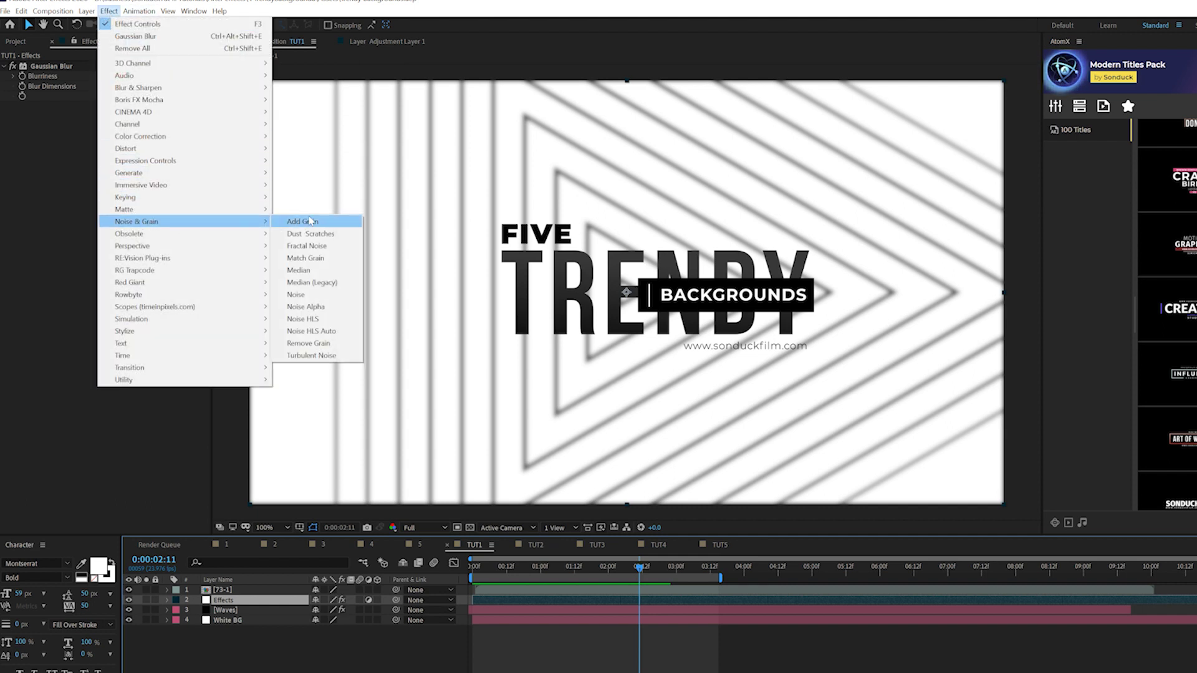
click(296, 295)
click(122, 116)
text(8)
click(139, 235)
key(period)
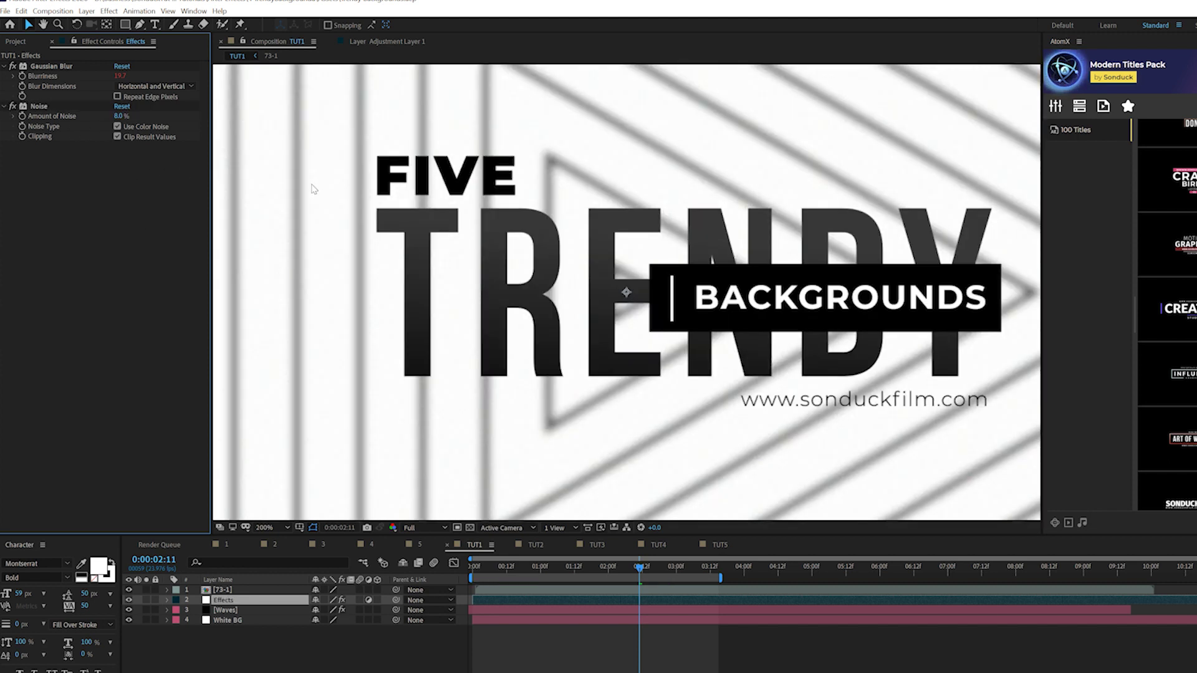
click(118, 107)
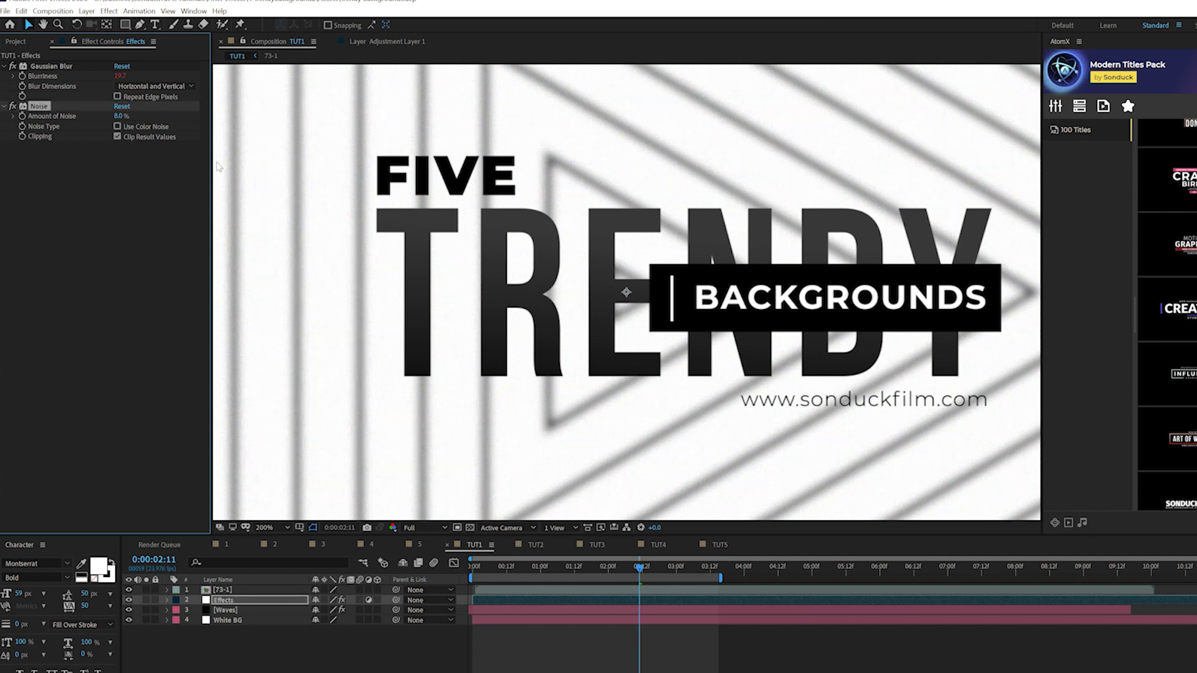
key(comma)
drag(639, 568, 688, 583)
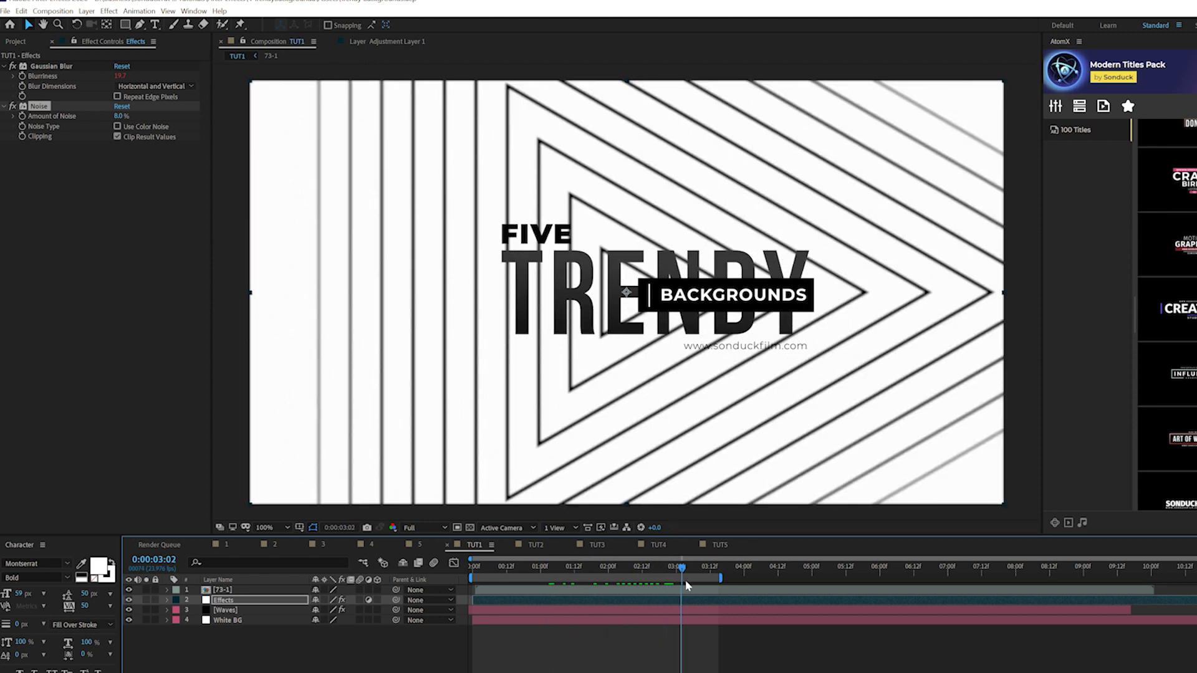
click(228, 596)
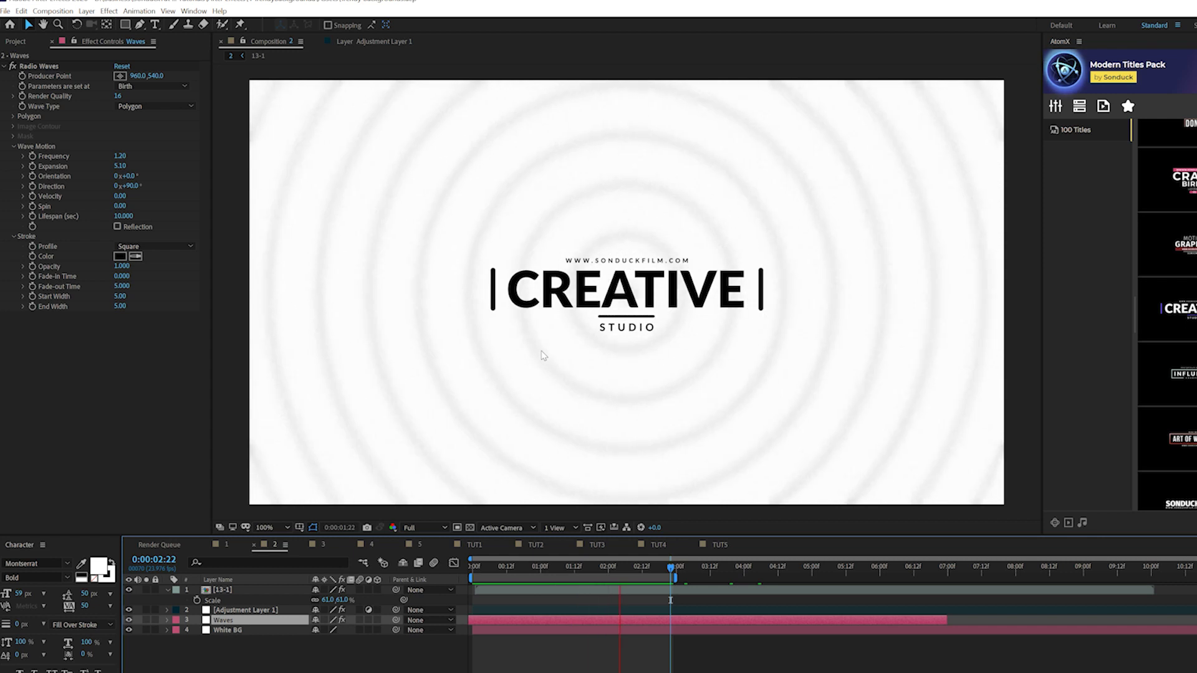
Stop the preview and switch to the TUT3 composition with its plain white solid
key(space)
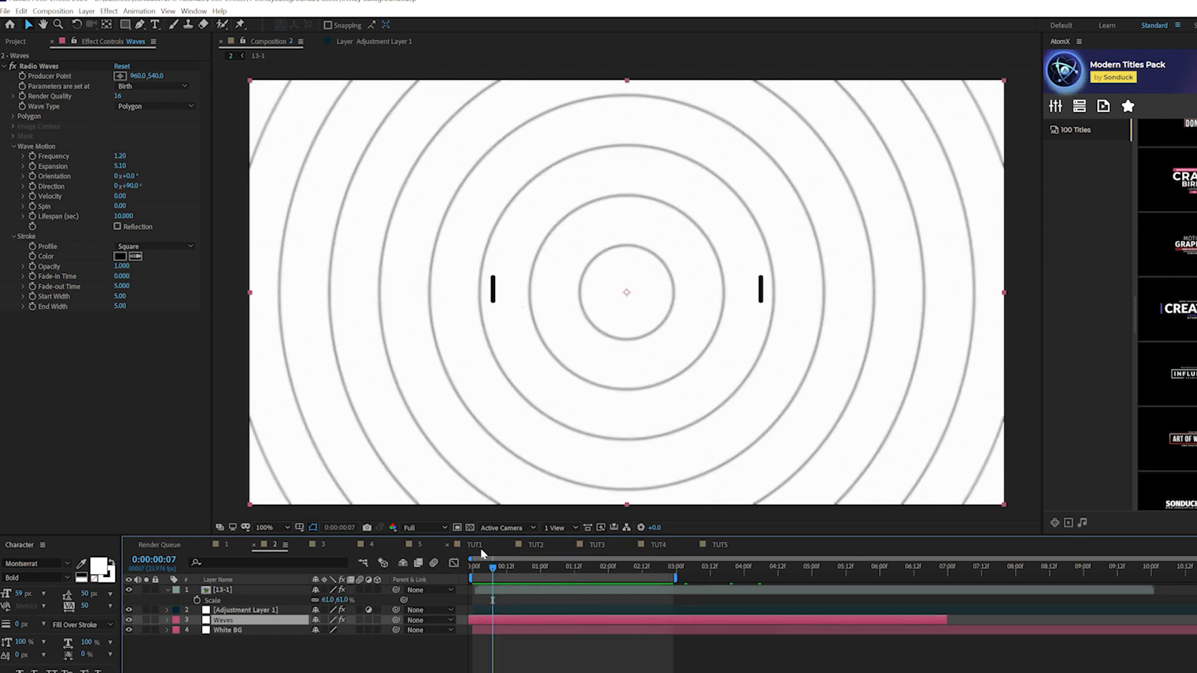
click(537, 545)
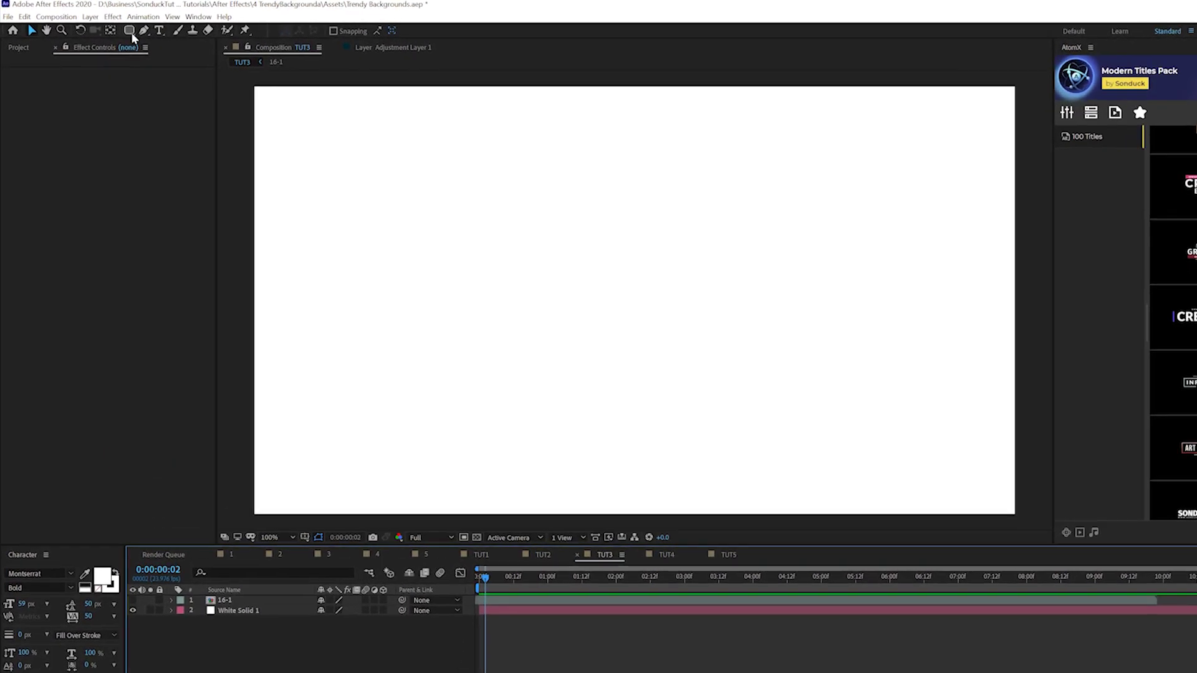
Set the Rectangle Tool to no fill and a solid white (ffffff) stroke
click(130, 31)
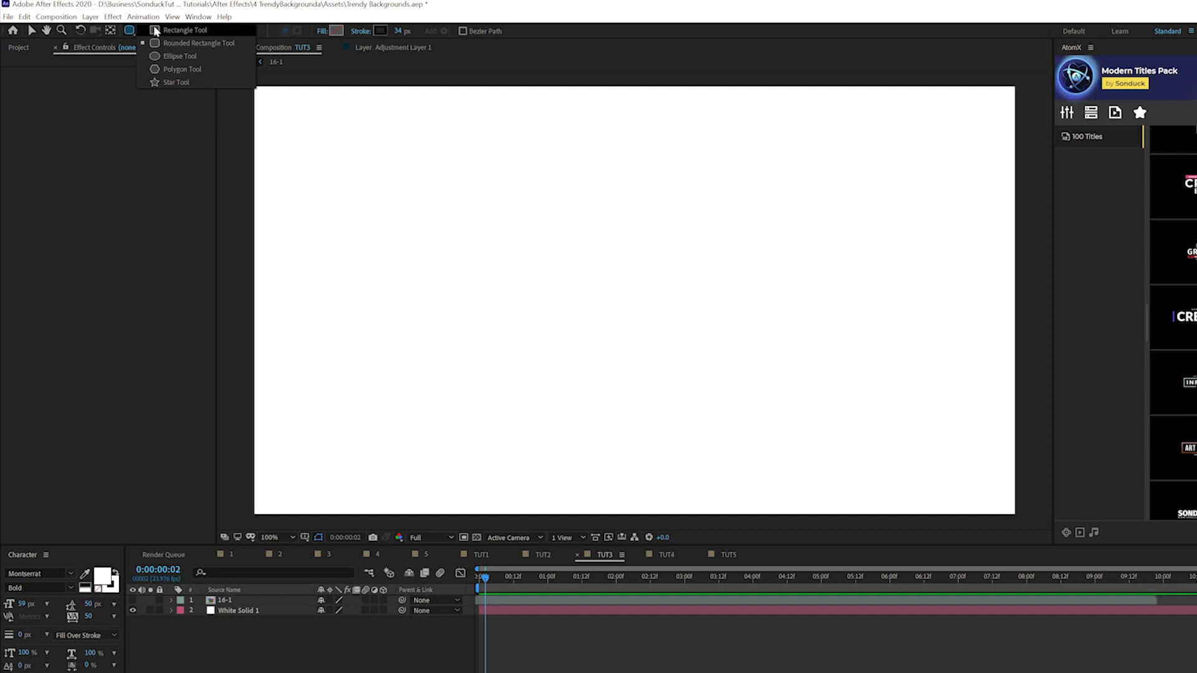
click(154, 30)
click(325, 31)
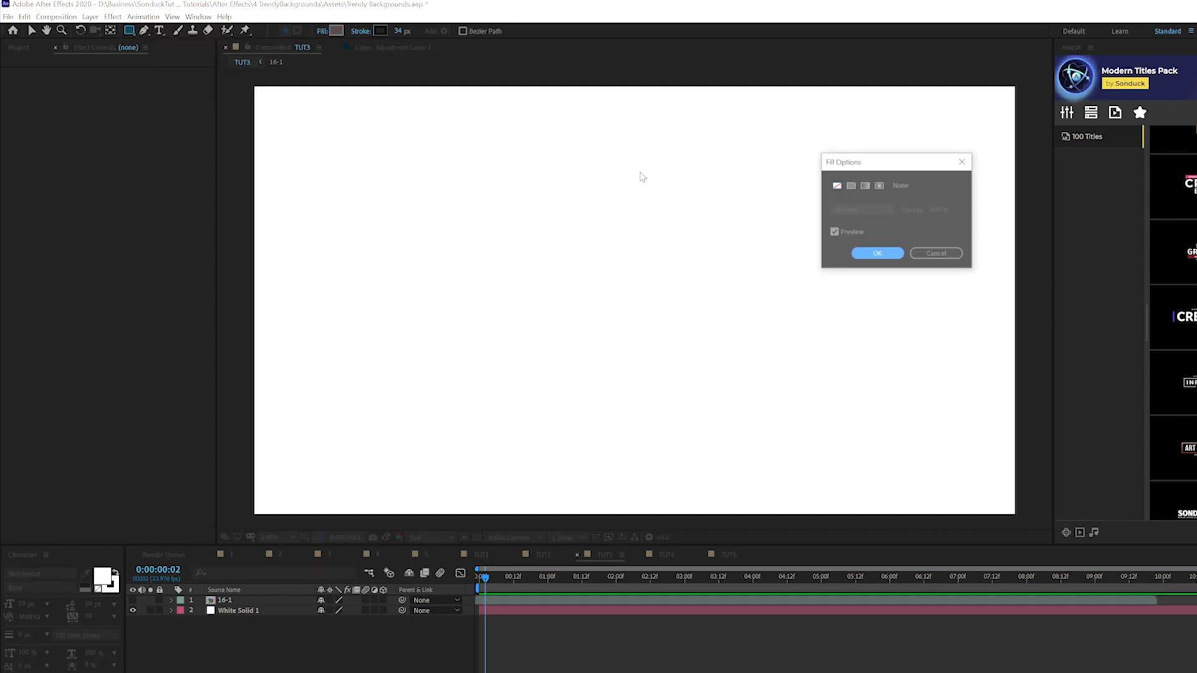
click(878, 254)
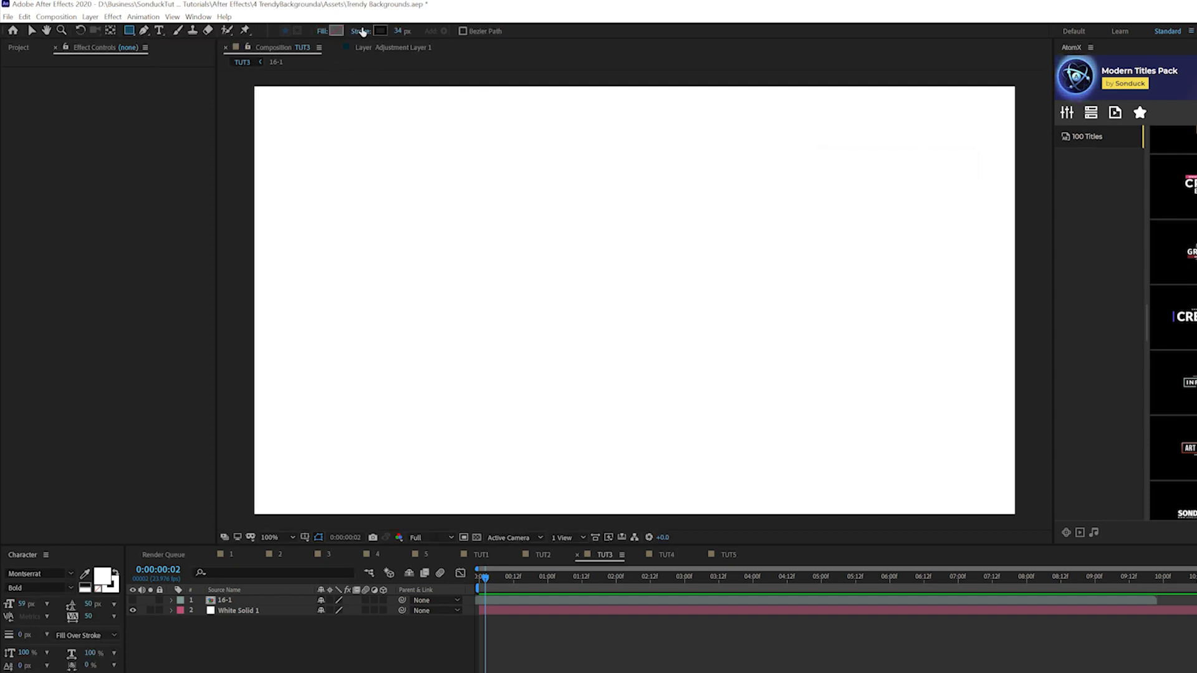
click(361, 31)
click(876, 253)
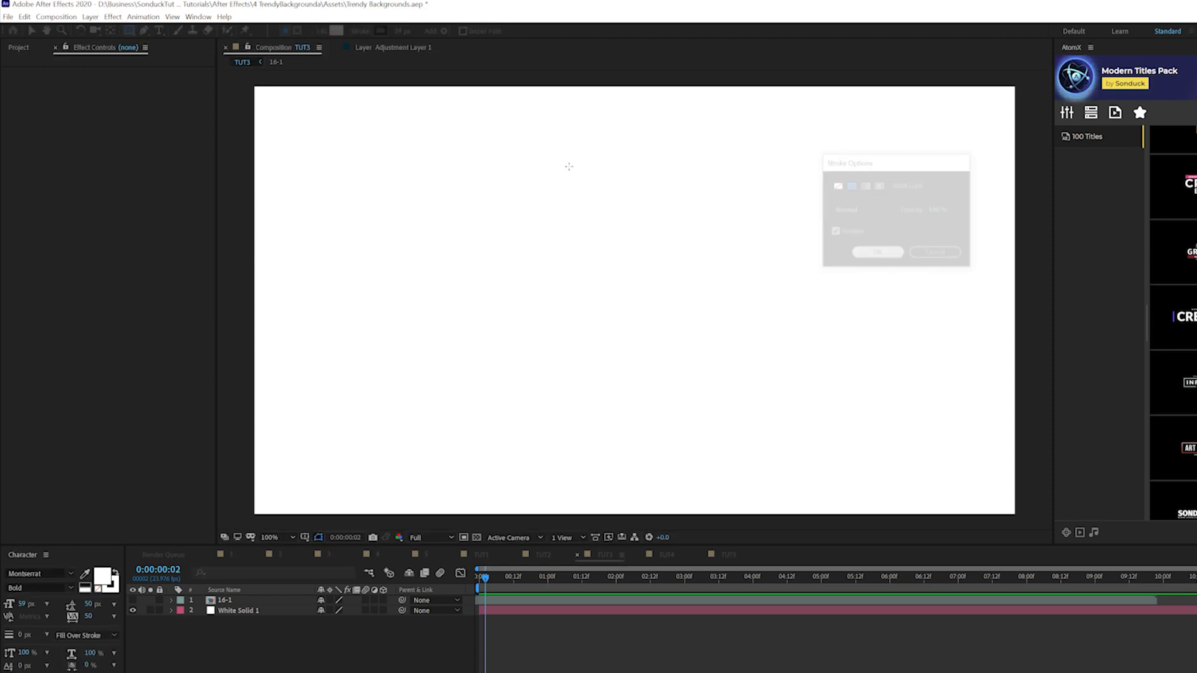
click(380, 31)
text(ffffff)
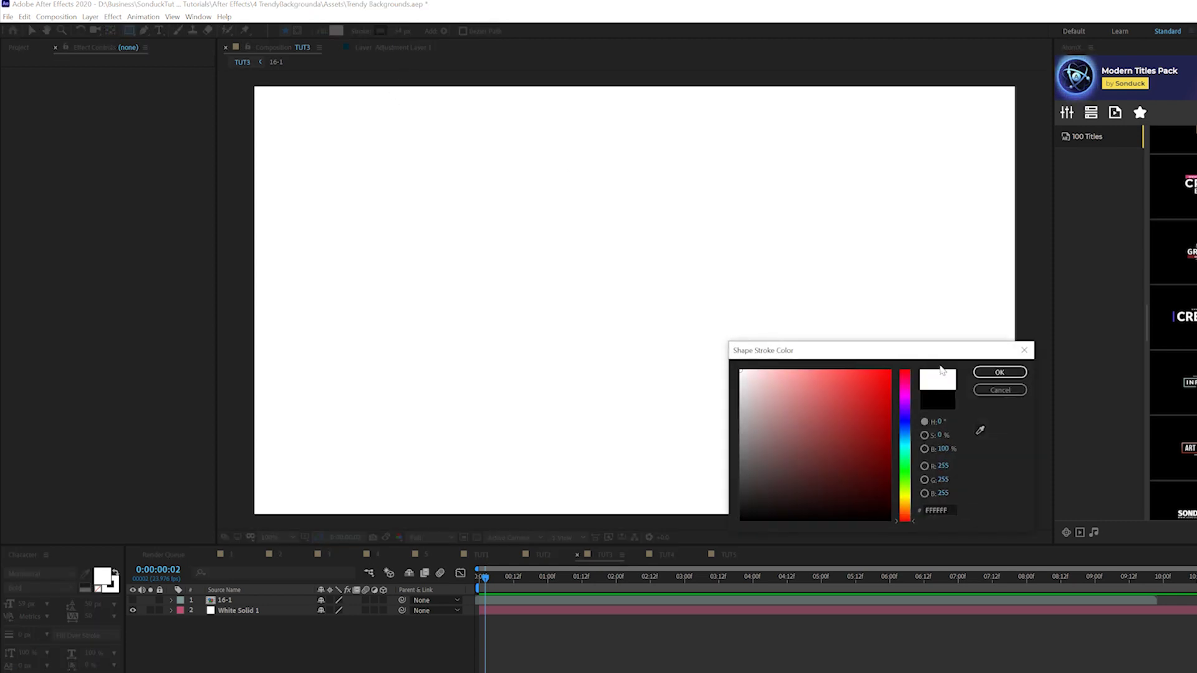
click(1000, 373)
Draw a small square left of centre and centre its anchor point
drag(390, 206, 467, 283)
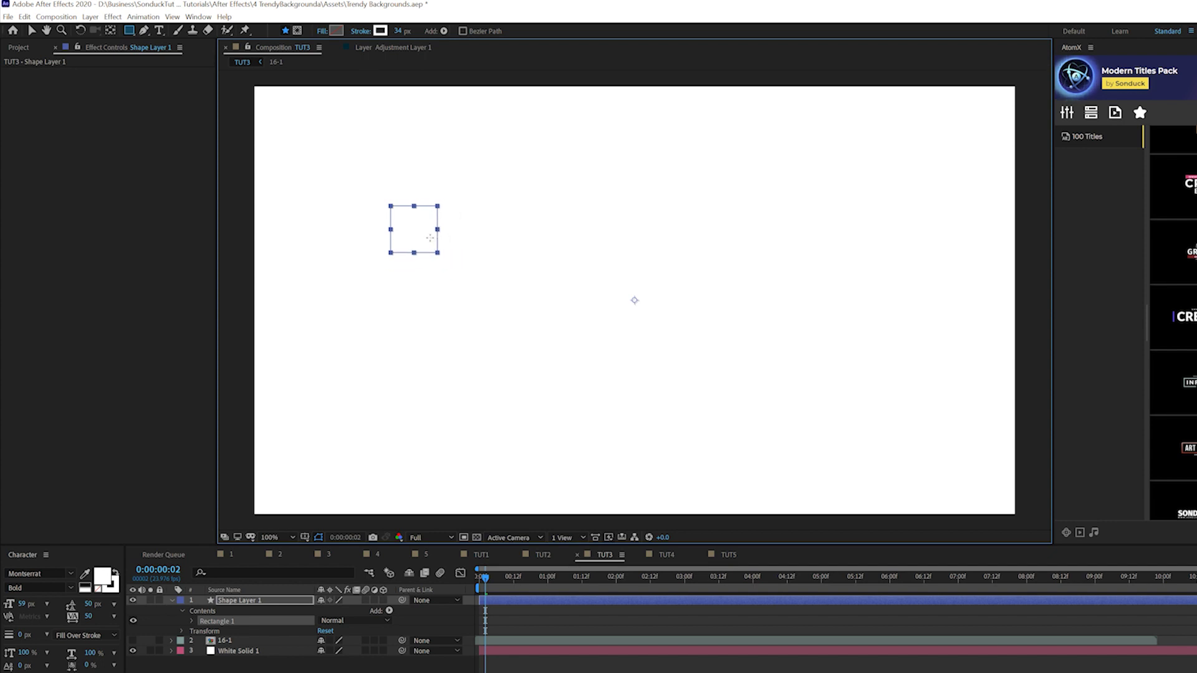
click(110, 31)
click(257, 602)
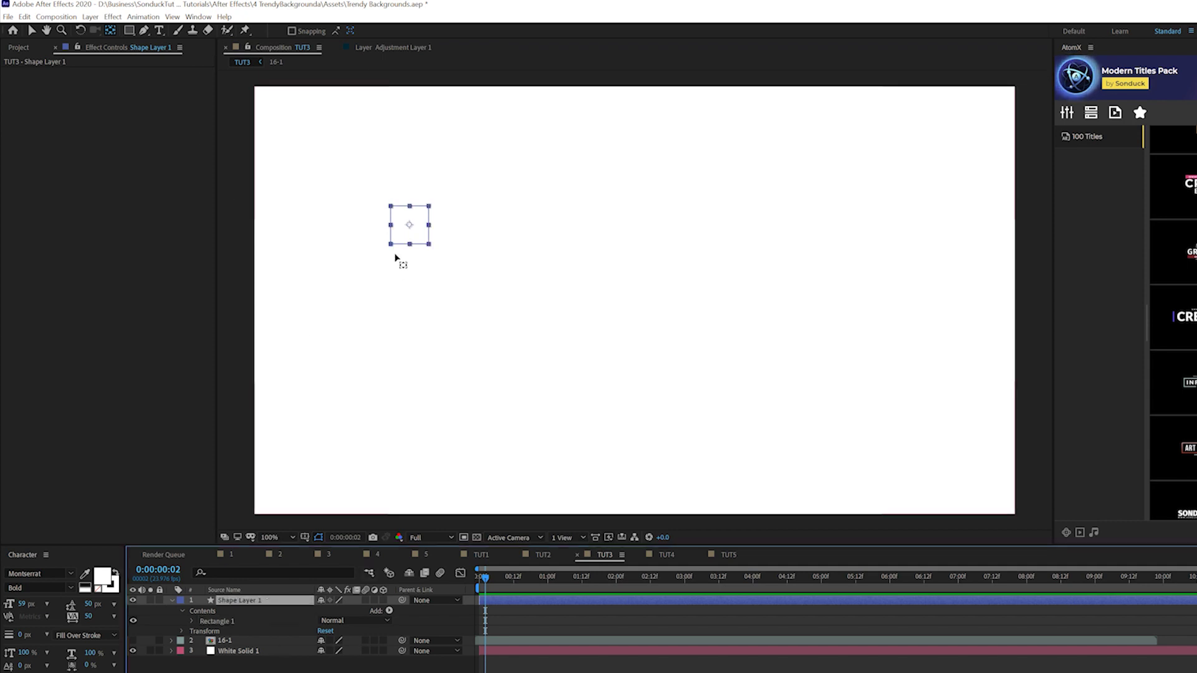
key(v)
key(F2)
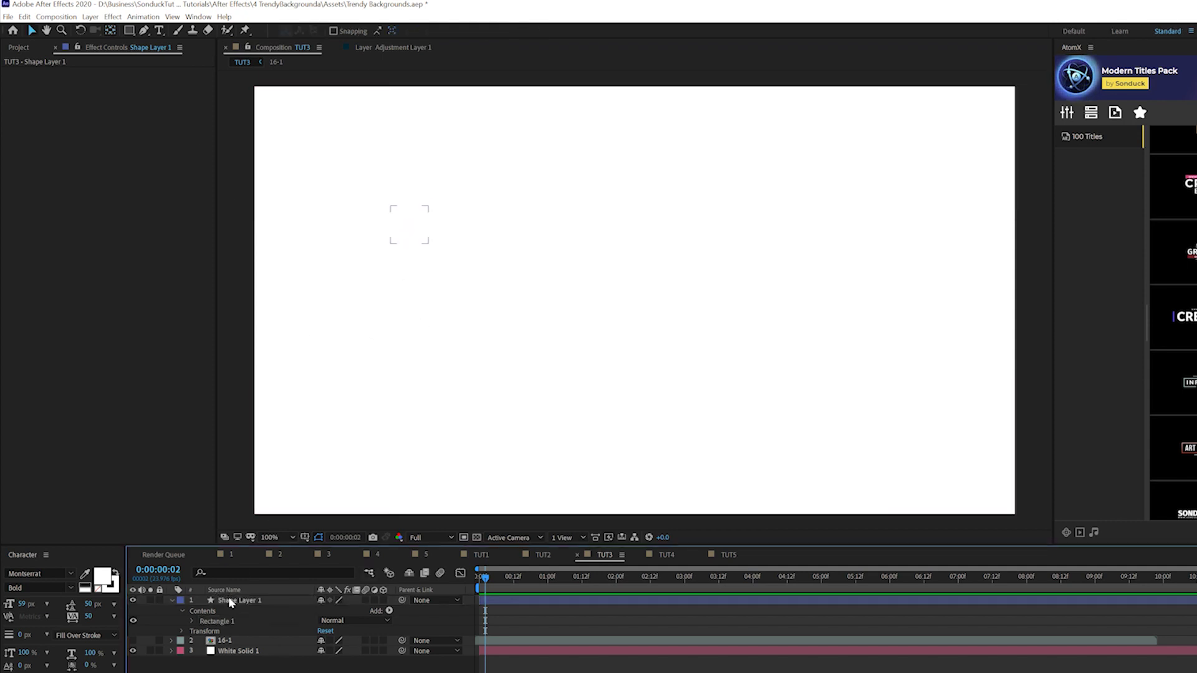
click(229, 600)
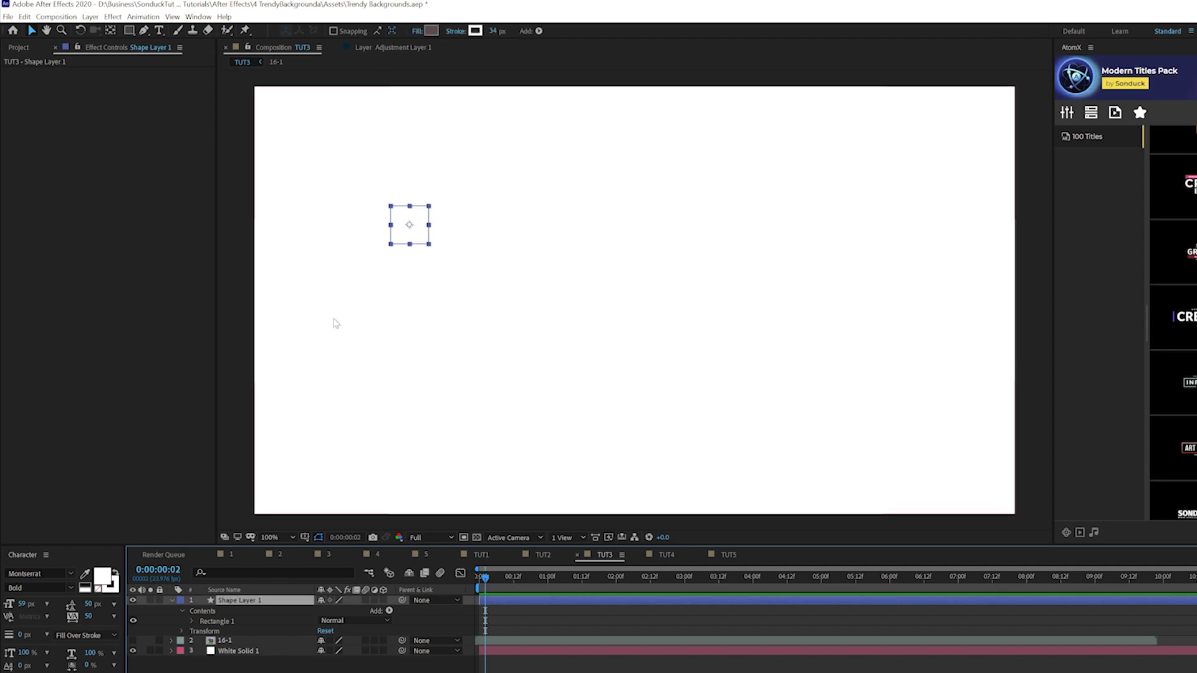
click(111, 19)
Apply a Drop Shadow effect to Shape Layer 1
mouse_move(157, 256)
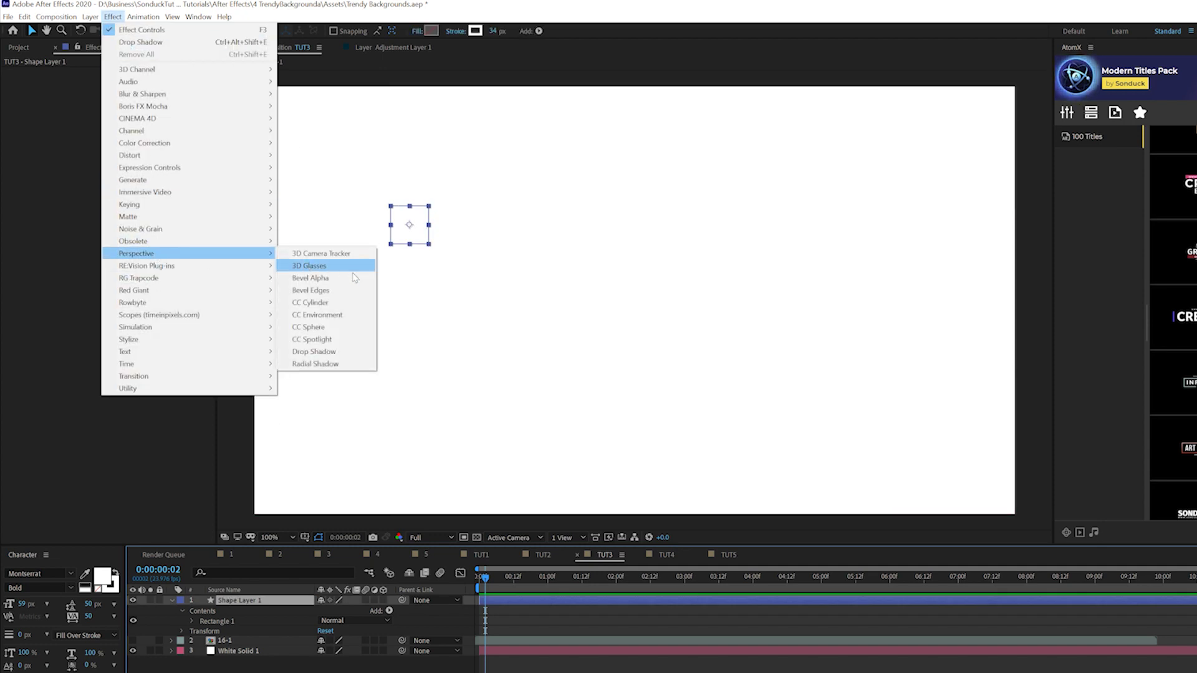
click(314, 352)
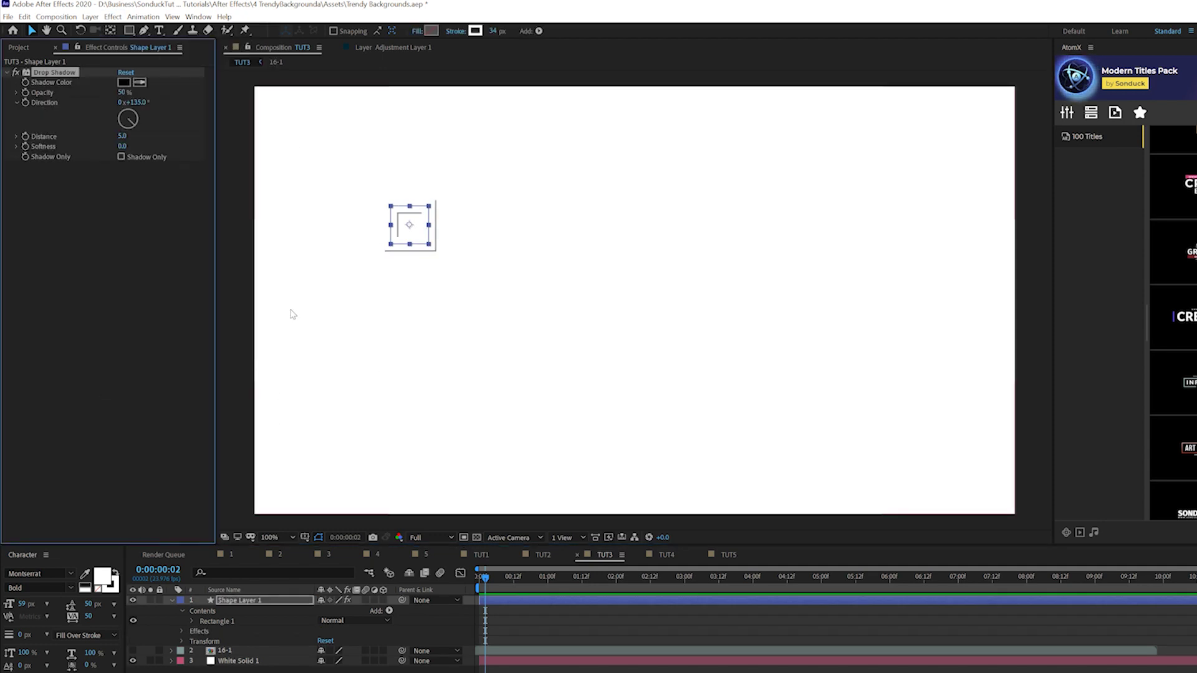
click(285, 563)
click(224, 601)
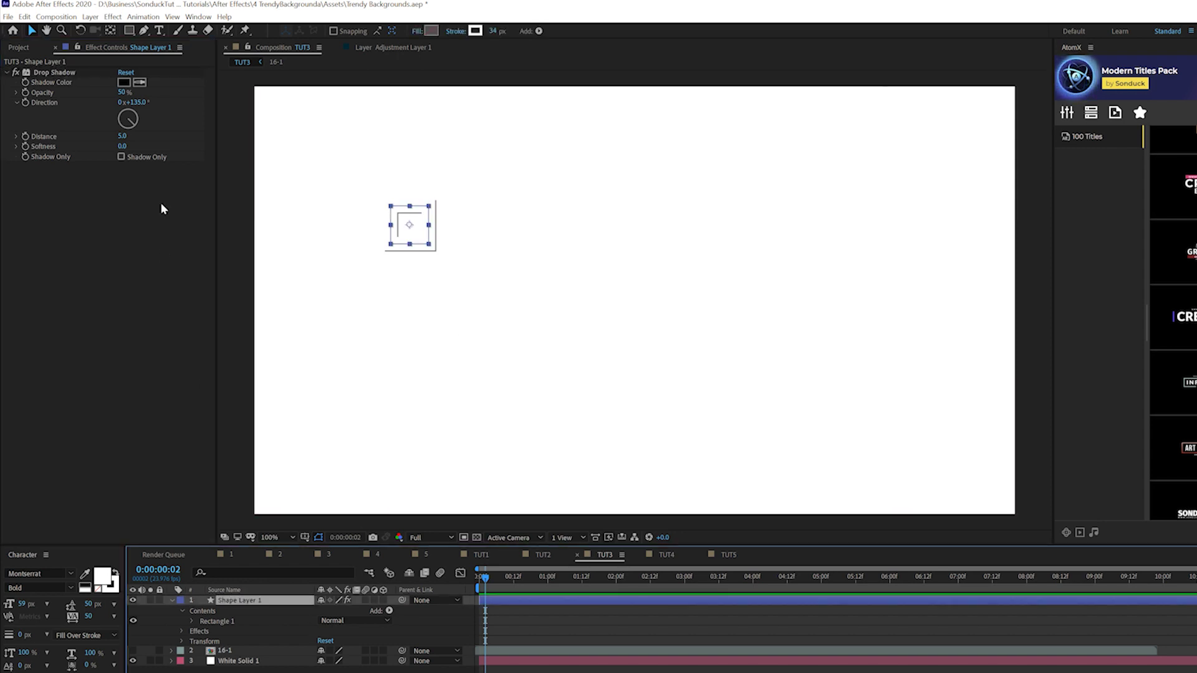
Set the shadow to 100% opacity, 0 distance and 315 softness, then show Position
drag(129, 95, 164, 95)
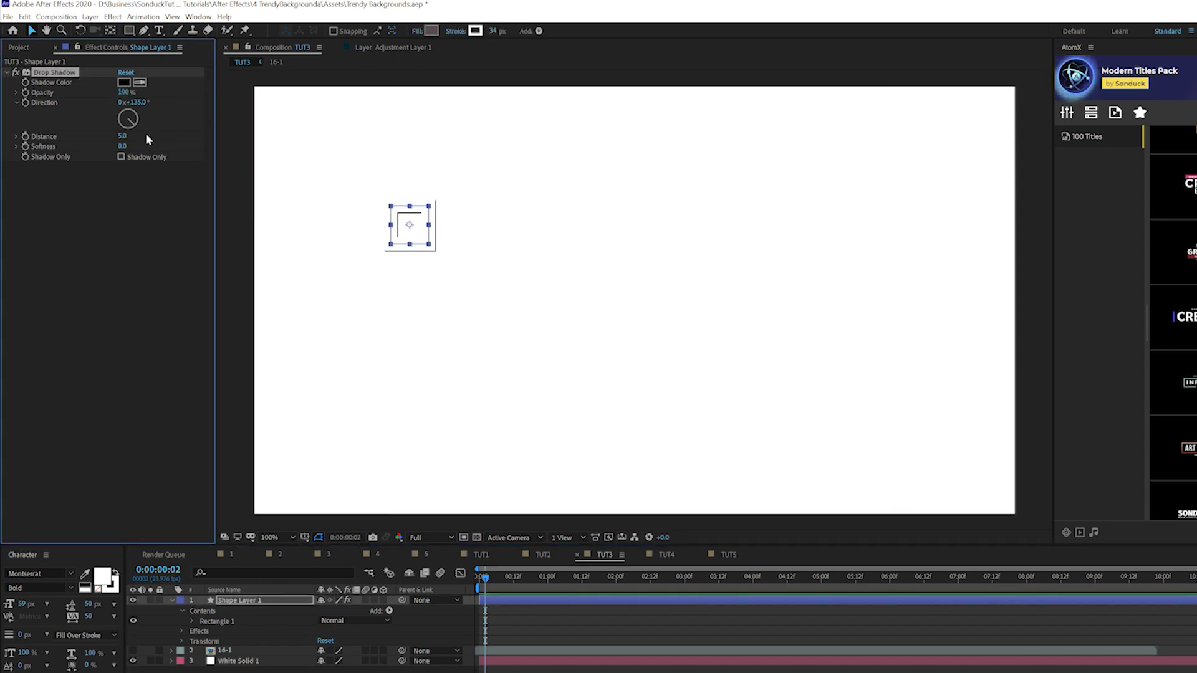
text(0)
key(Return)
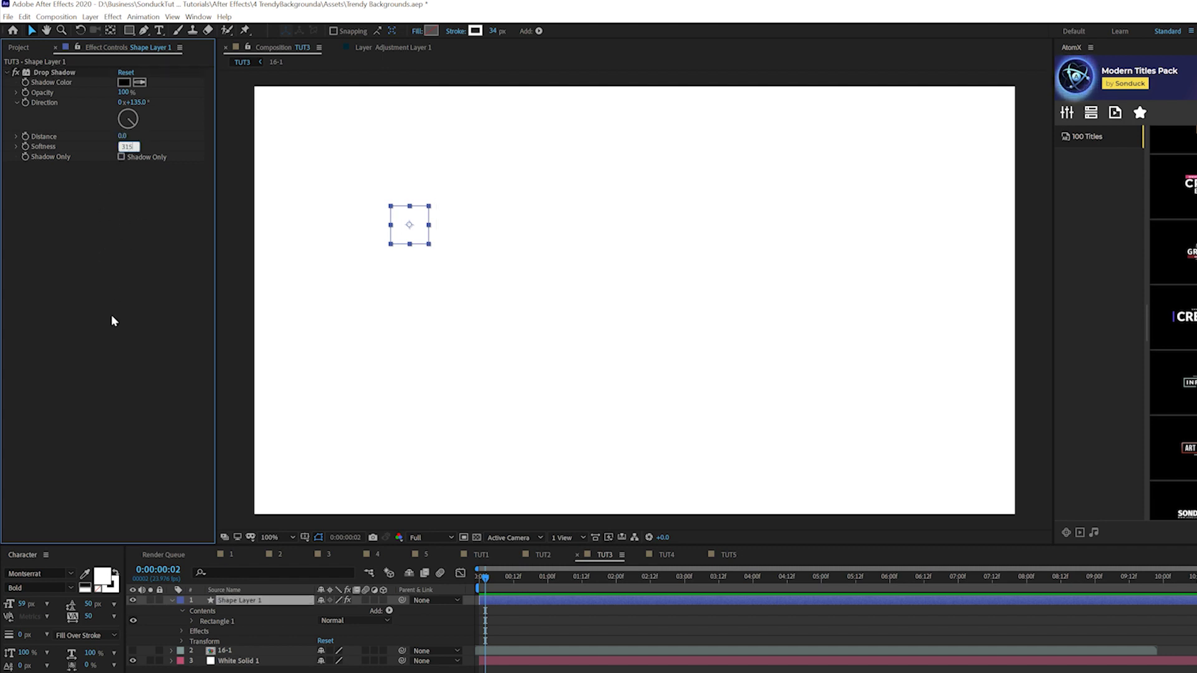
key(Return)
click(455, 435)
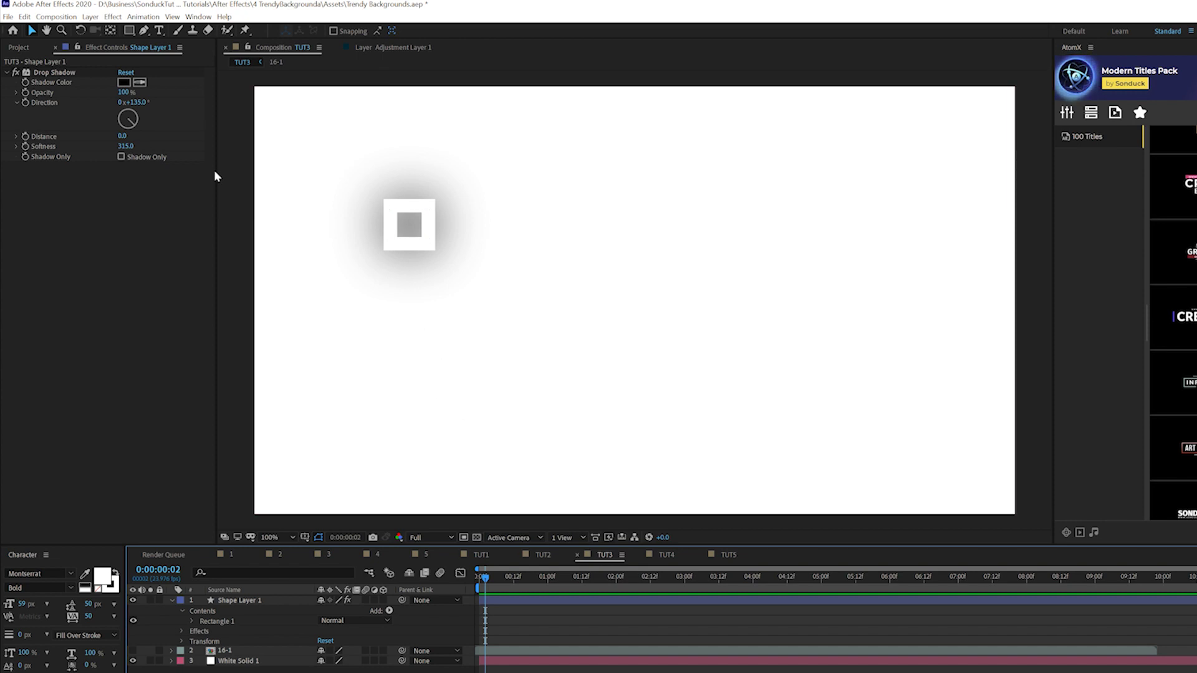
click(227, 601)
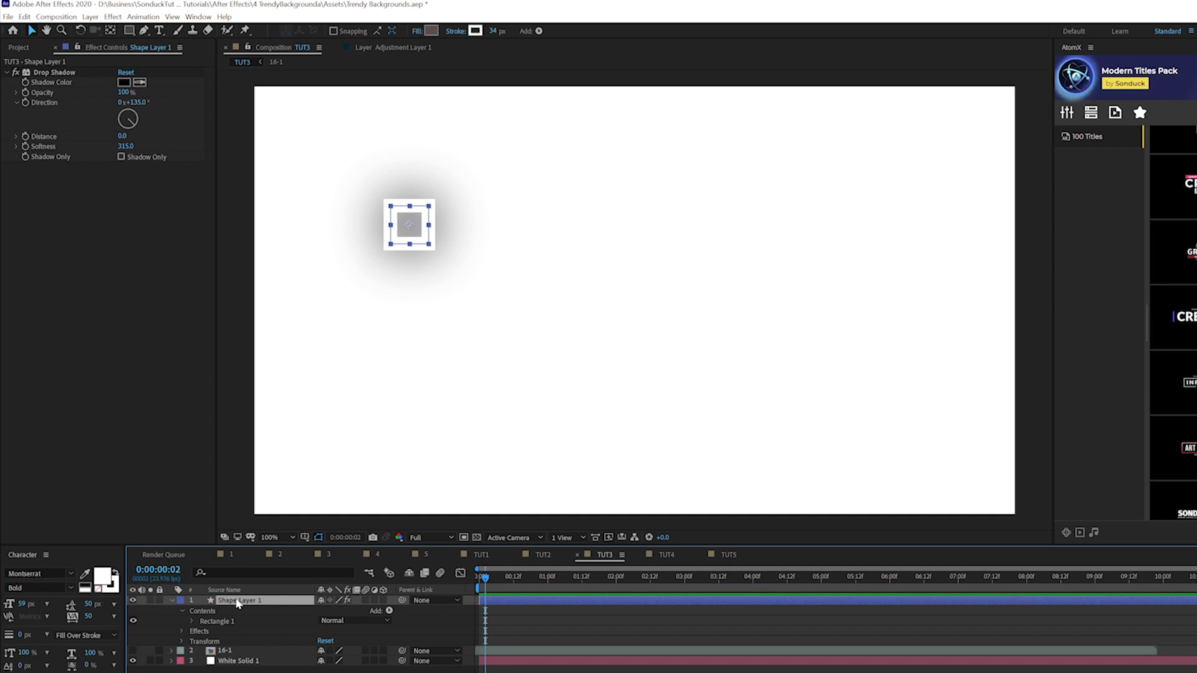
key(p)
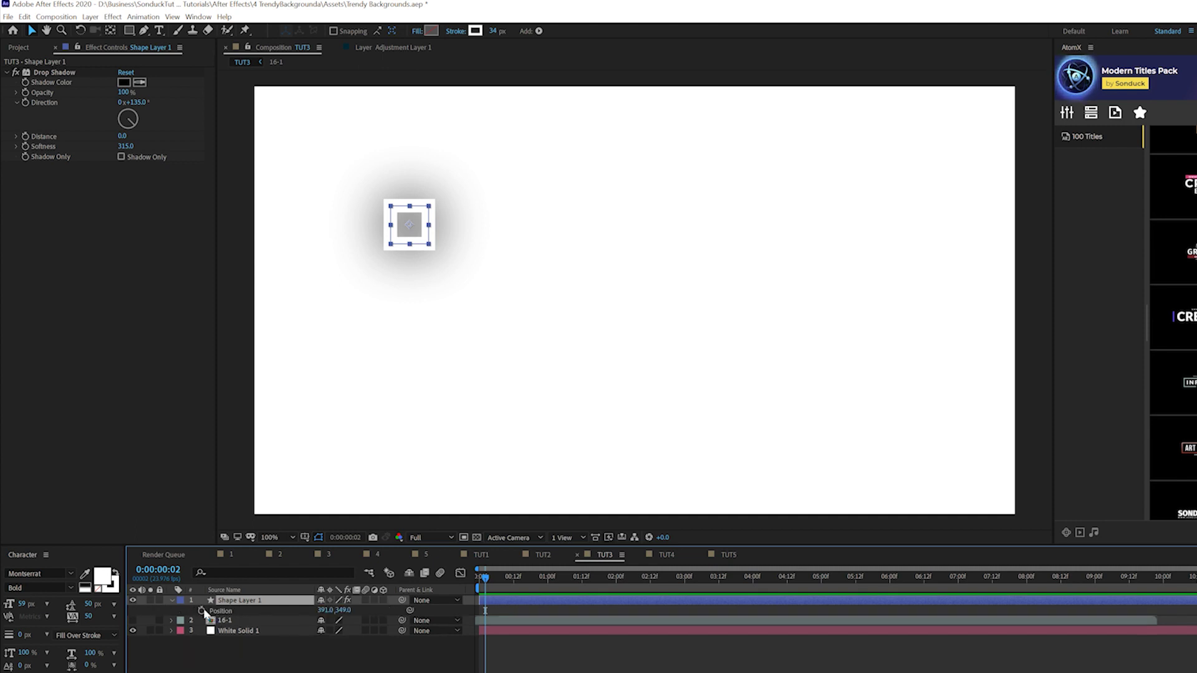
Add a wiggle() expression to the square's Position and scrub to watch it drift
alt+click(202, 611)
text(wiggle())
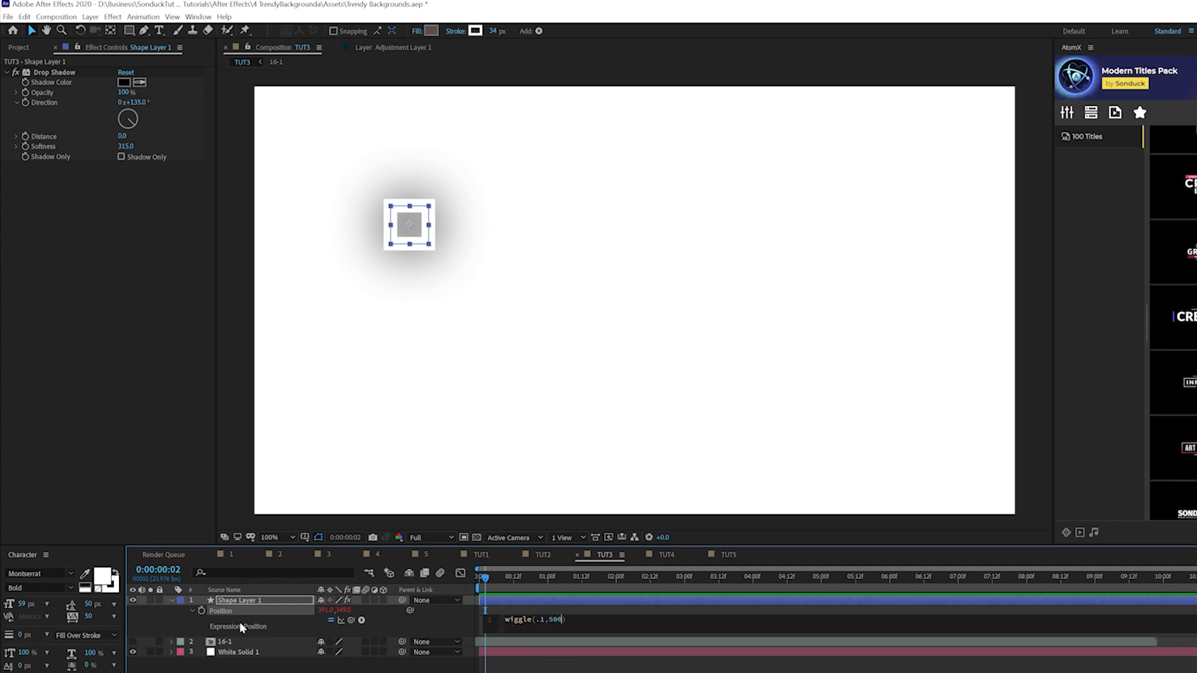
click(466, 588)
drag(503, 575, 523, 597)
Give Shape Layer 1's Rotation the expression time*10 and preview the spin
click(246, 600)
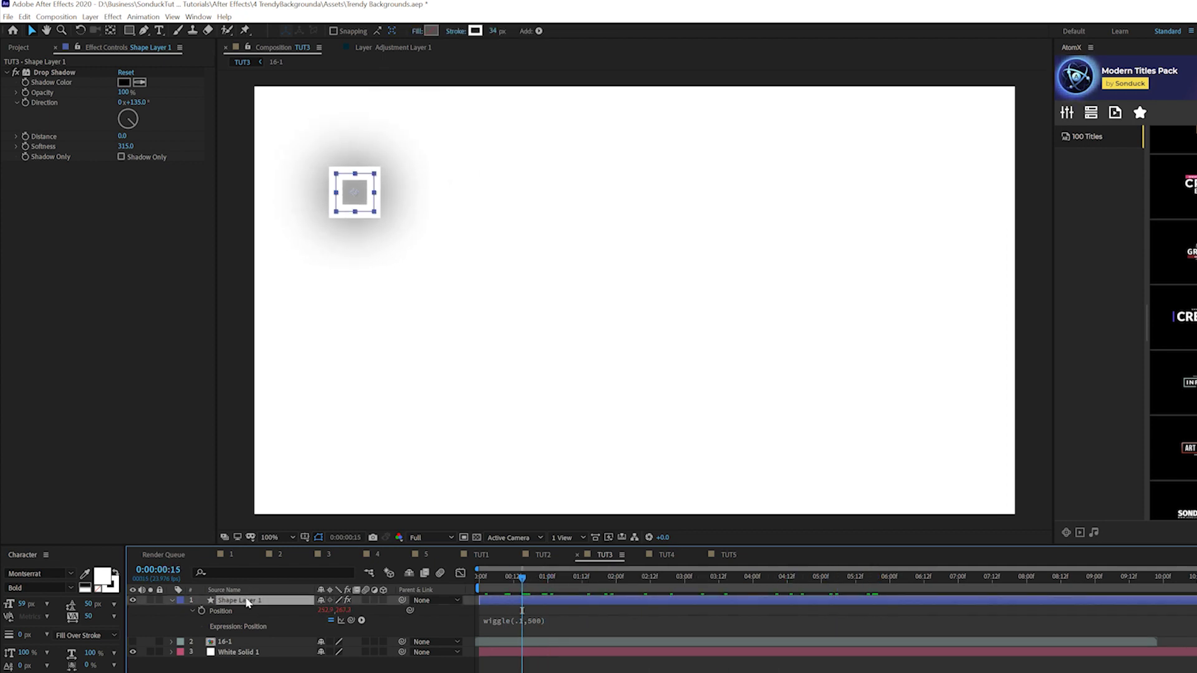
key(shift+r)
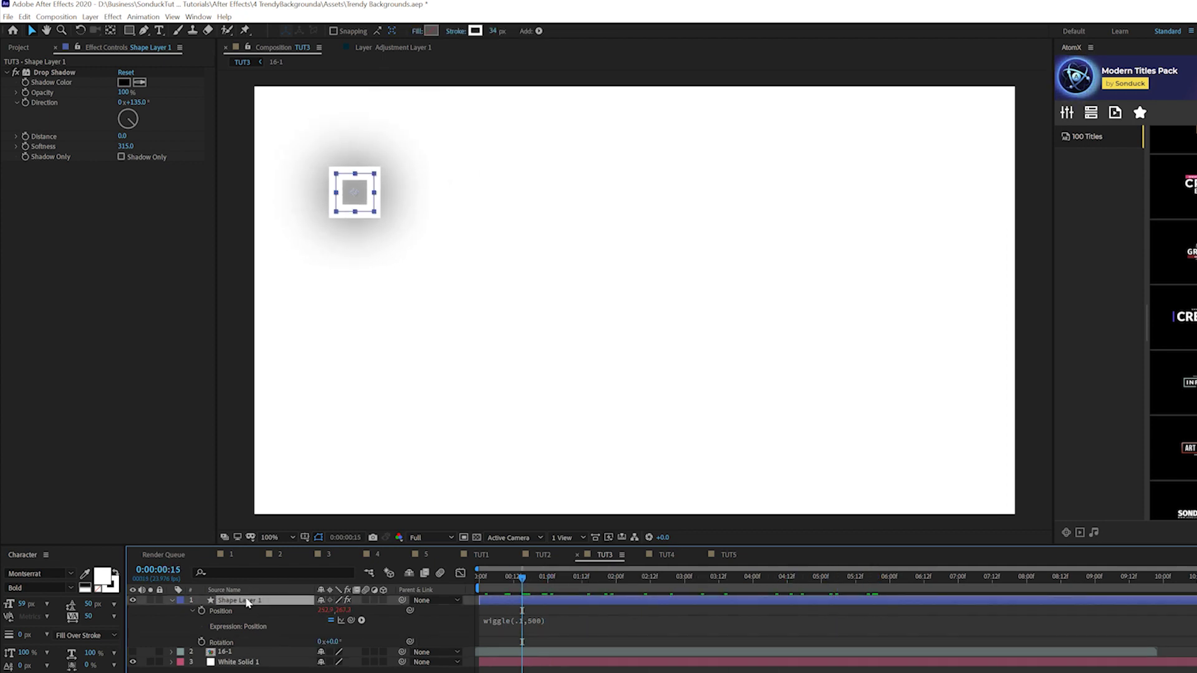
alt+click(202, 643)
text(tim)
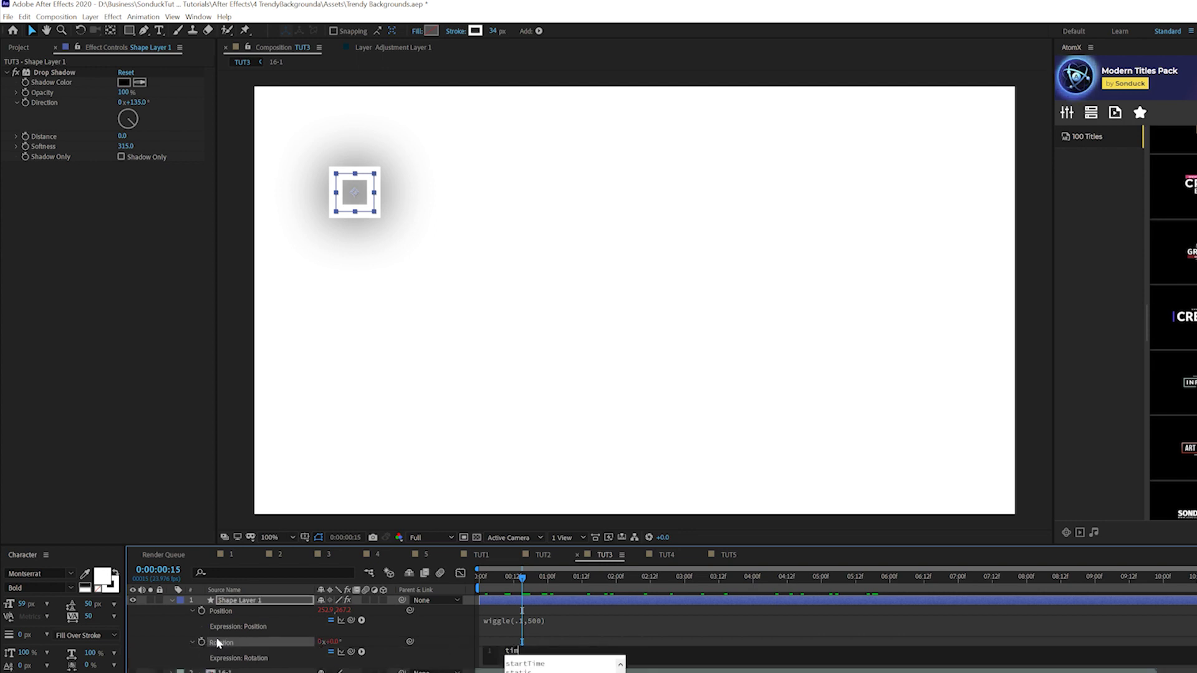
text(e*10)
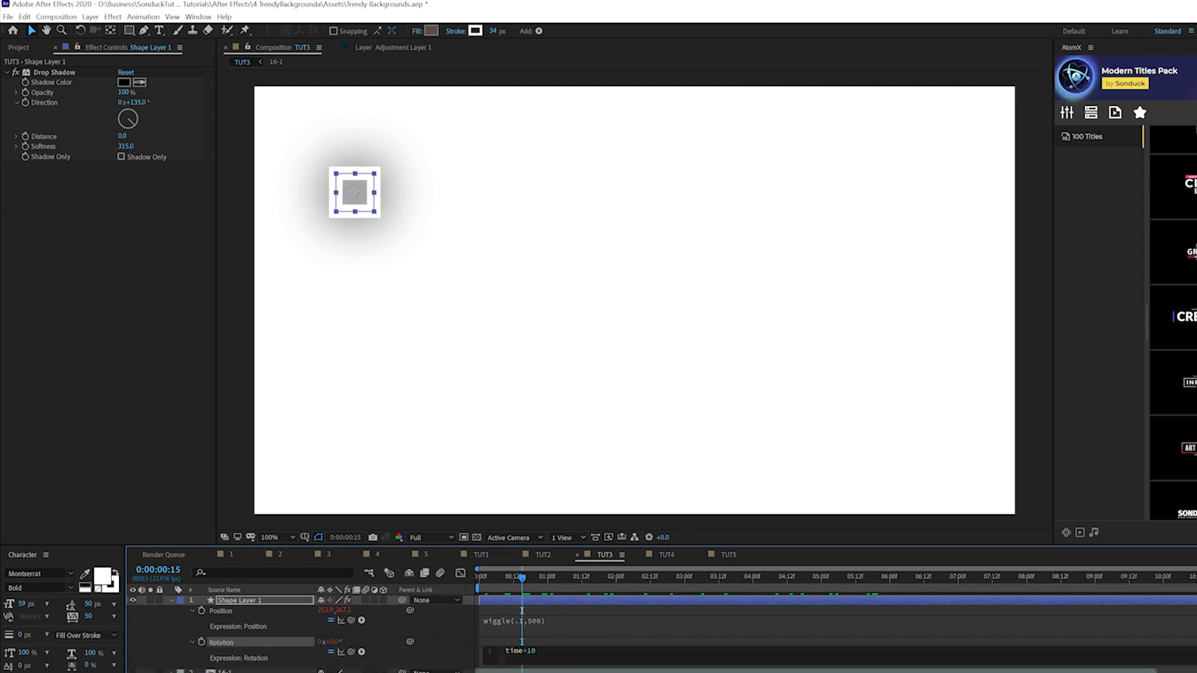
click(485, 585)
key(space)
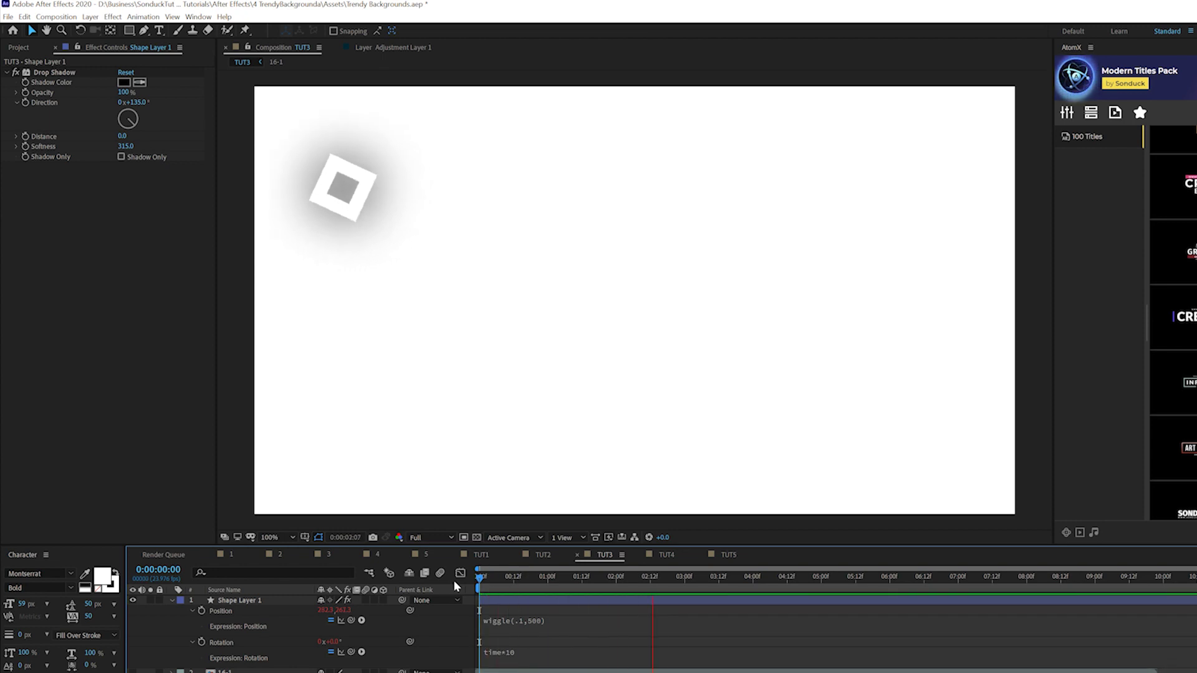
Stop the preview and thicken the square's stroke width to 53 px
click(362, 172)
drag(493, 31, 510, 42)
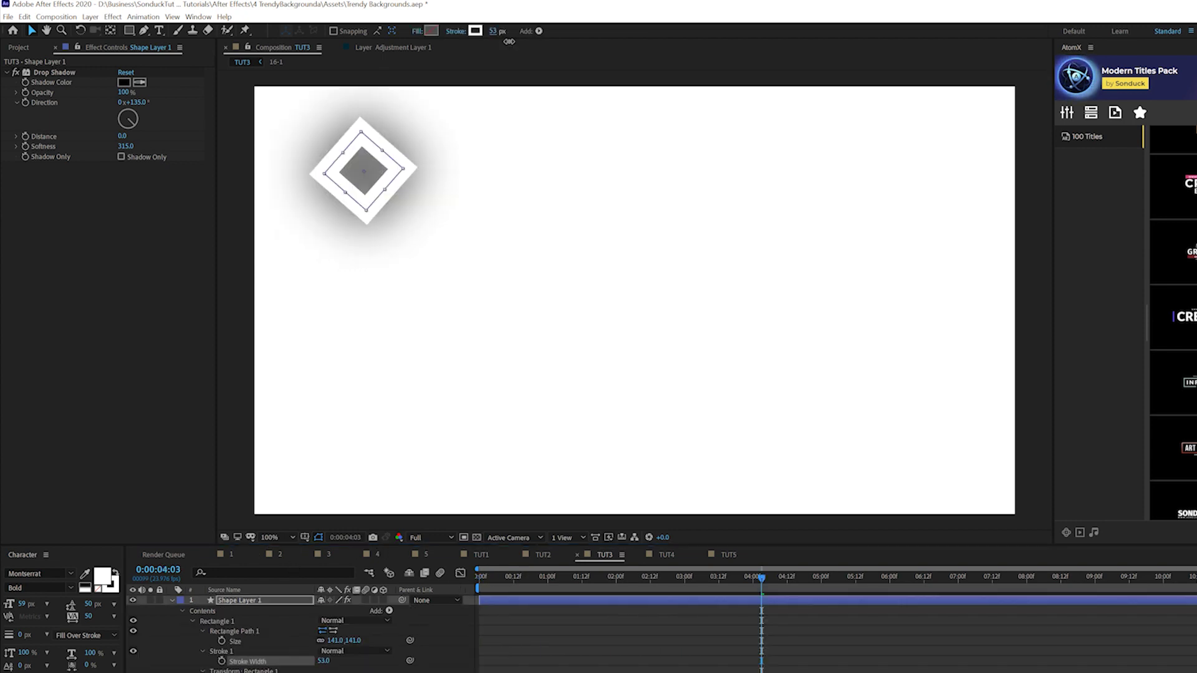
click(173, 600)
click(472, 143)
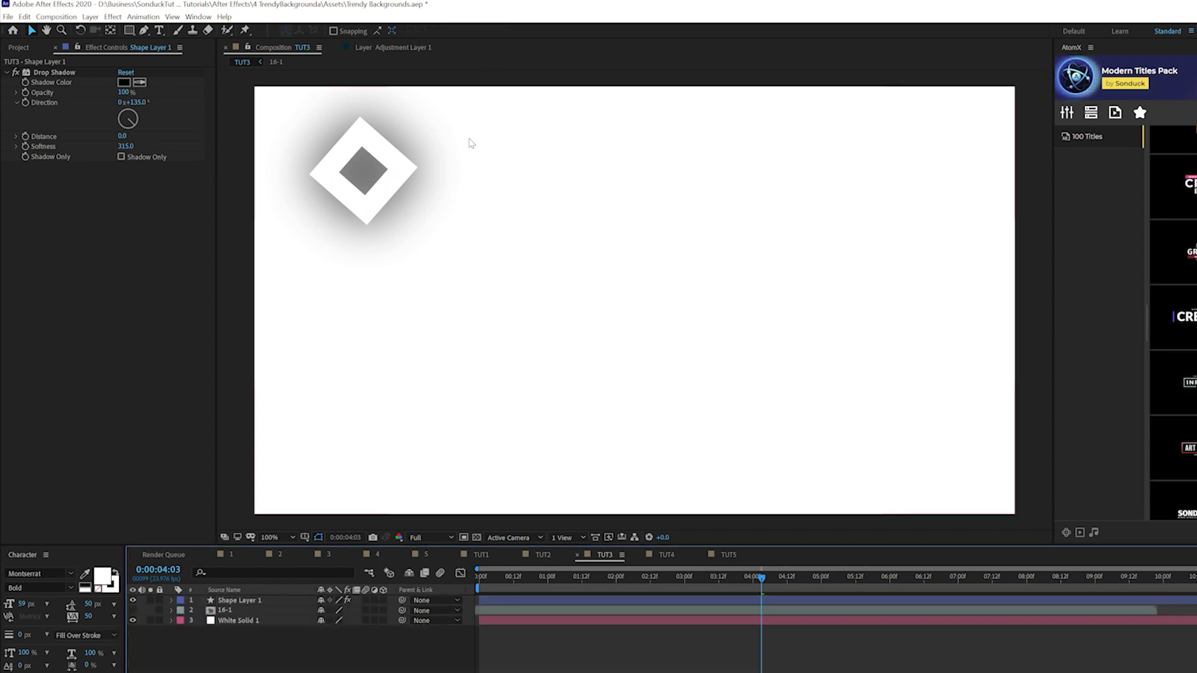
Duplicate the diamond layer and move the copies to new spots around the frame
click(238, 602)
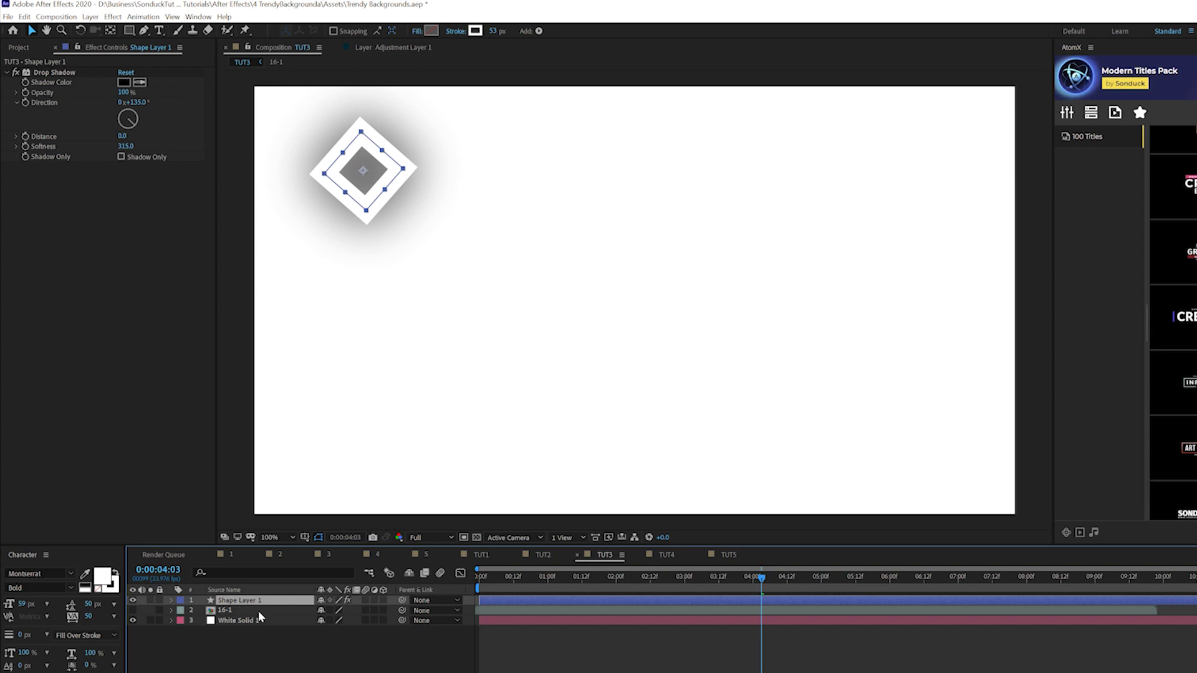
click(24, 17)
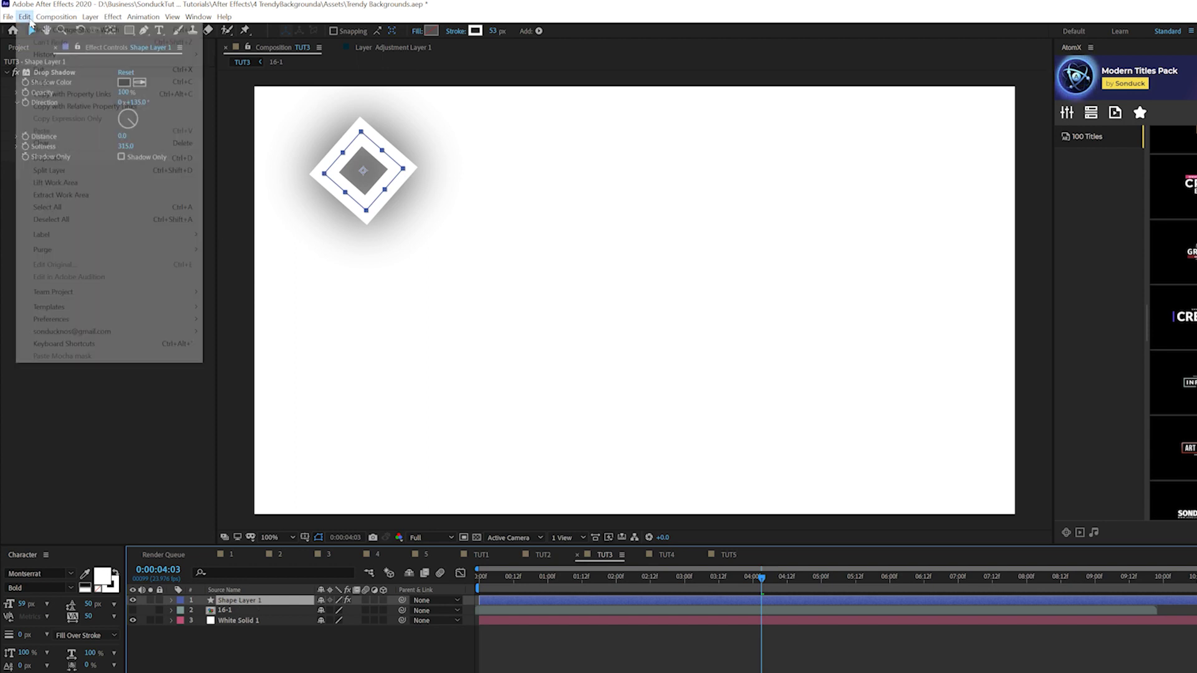
click(59, 158)
key(comma)
drag(497, 236, 502, 359)
click(585, 197)
drag(585, 176, 742, 264)
key(ctrl+d)
key(ctrl+d)
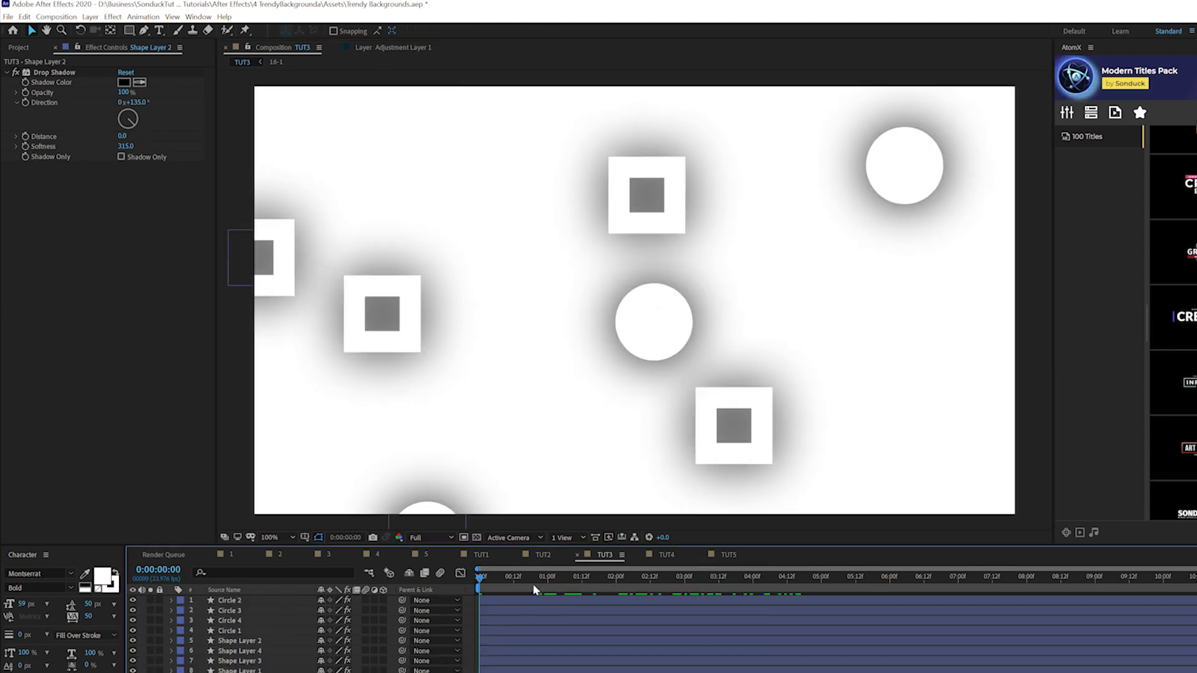
Scrub the animation to check the shapes, then select TUT1's blur-and-noise Effects layer
drag(533, 584, 781, 597)
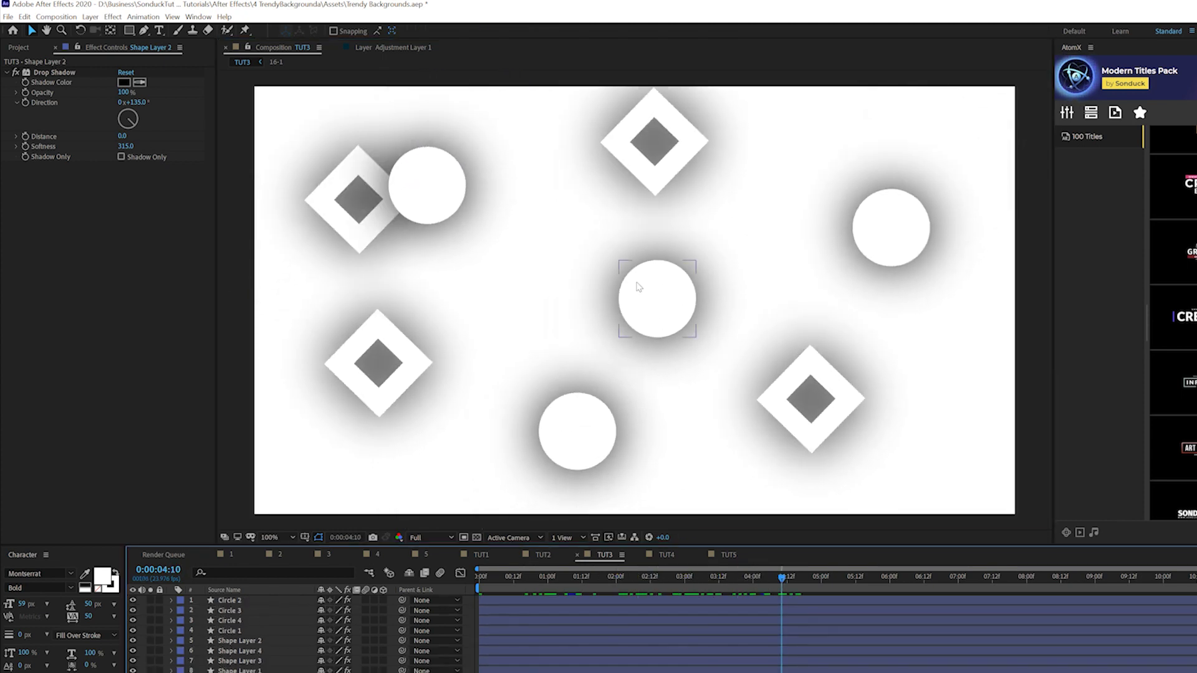
drag(601, 578, 772, 592)
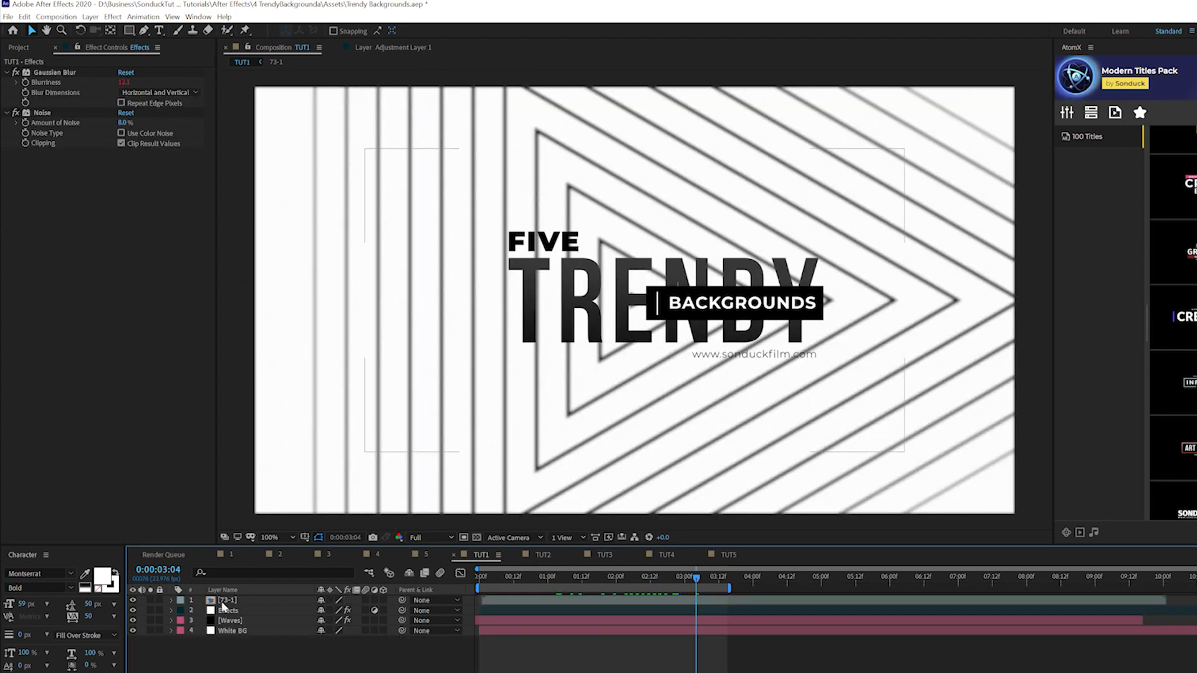
click(246, 611)
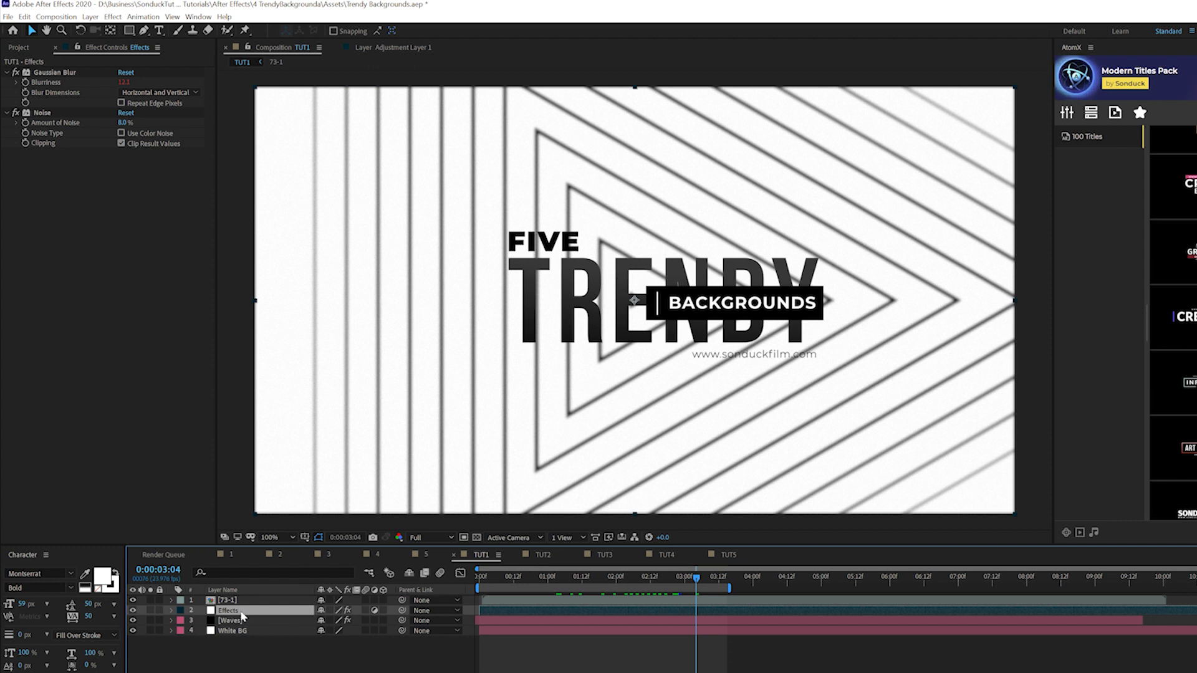
In TUT3, check the blurred shapes at about 1:00, 2:04, 3:07, 4:07 and 1:03
click(589, 557)
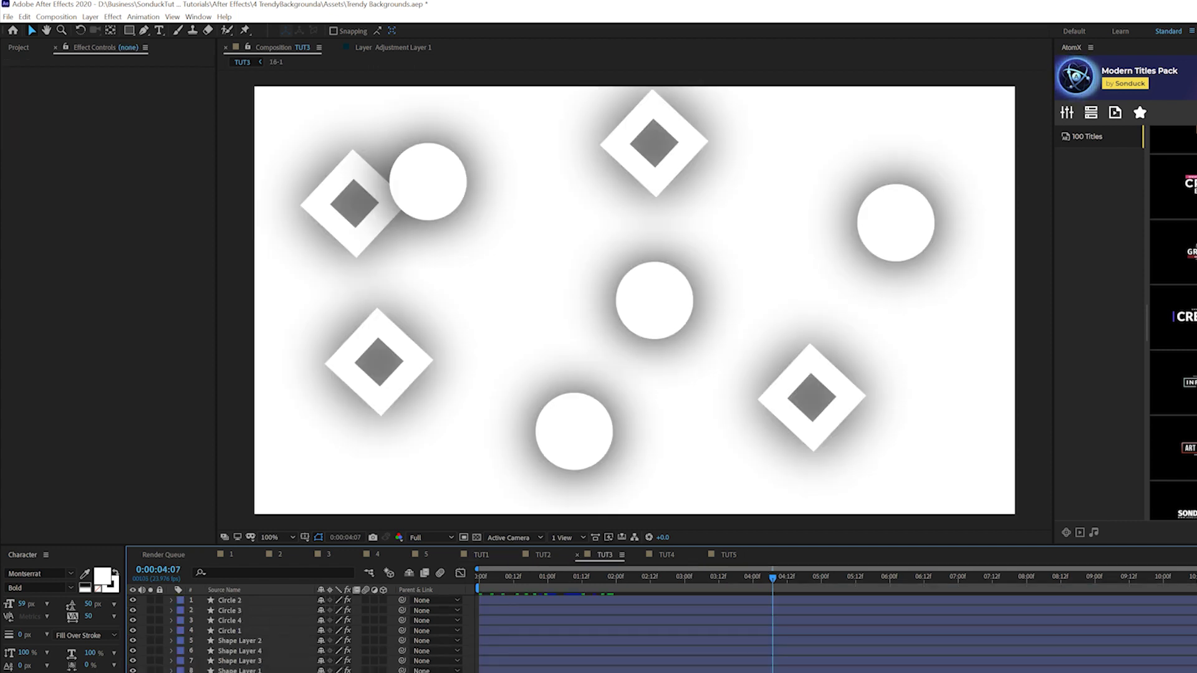
click(540, 577)
click(626, 577)
click(707, 586)
click(773, 577)
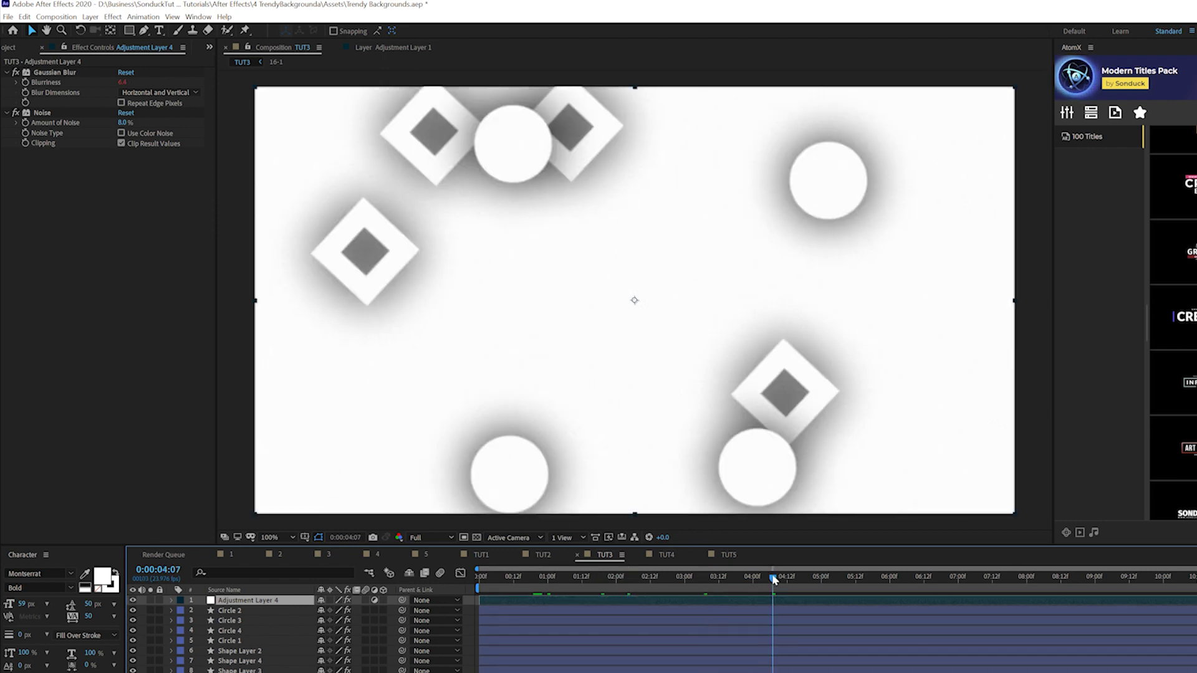
click(557, 577)
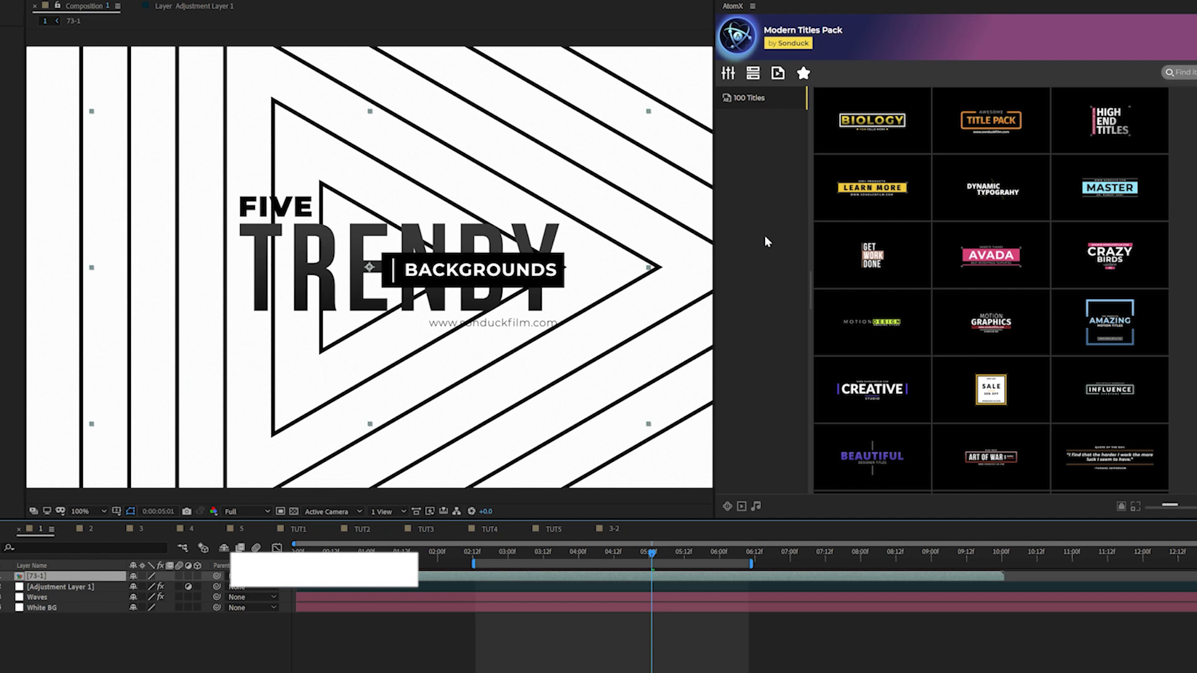
mouse_move(896, 252)
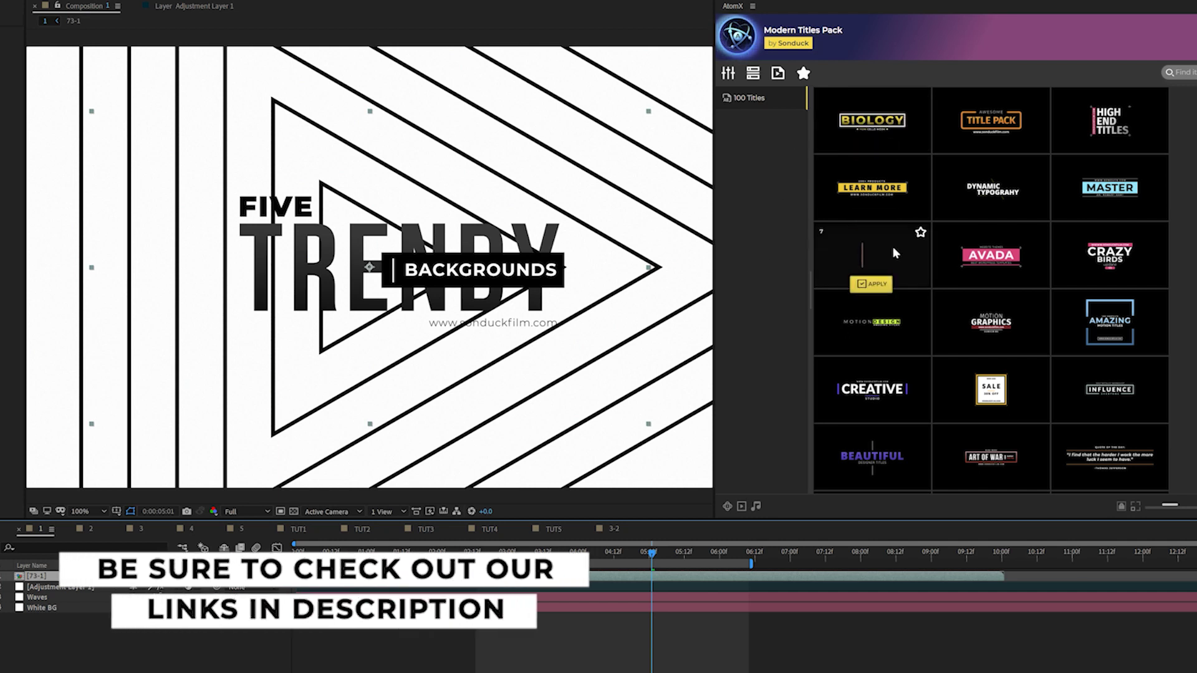
Apply the Learn More title from the AtomX Modern Titles Pack
scroll(984, 242, down, 3)
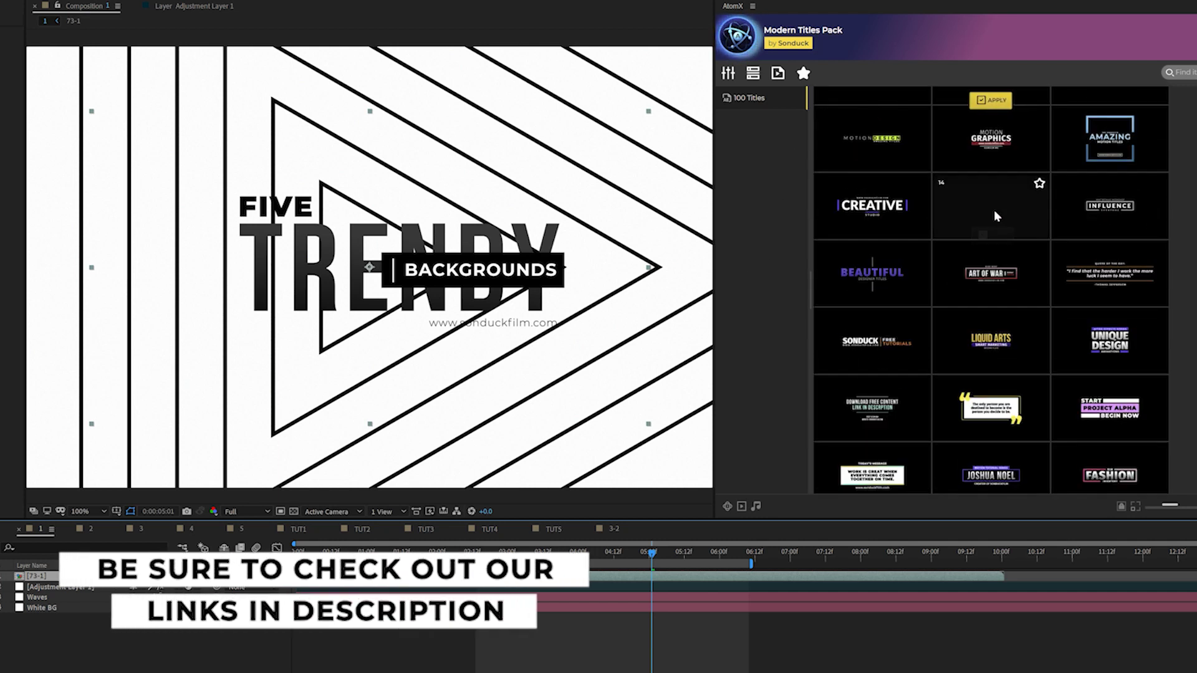
scroll(989, 232, up, 3)
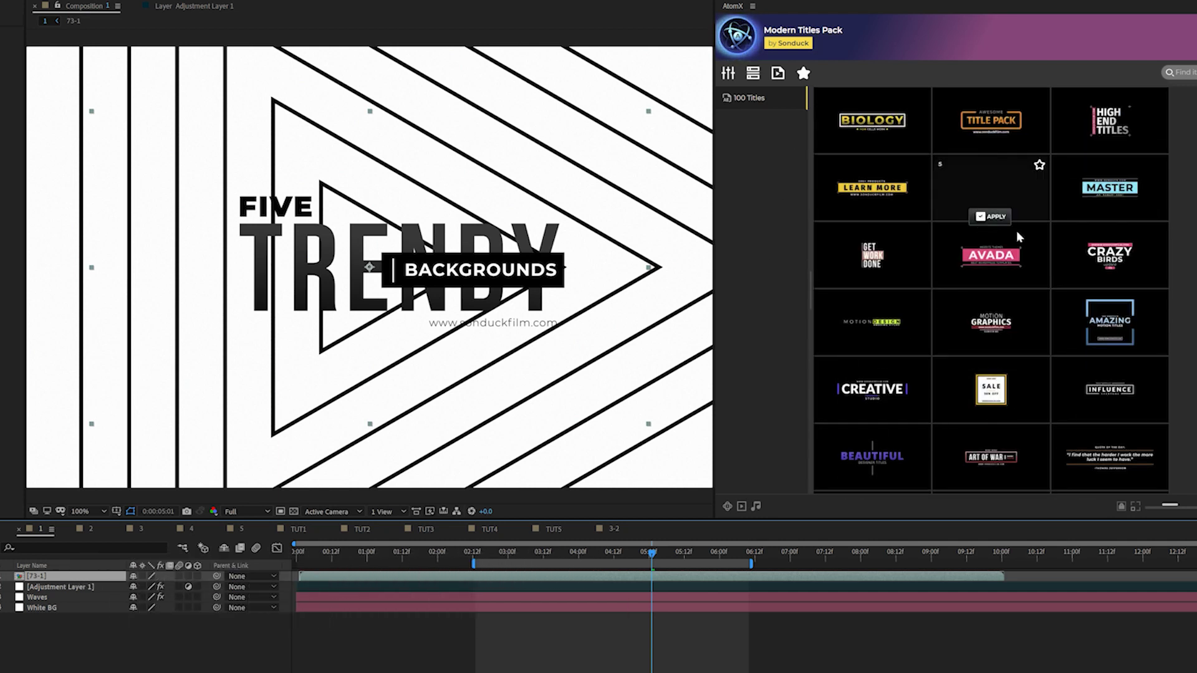
mouse_move(901, 193)
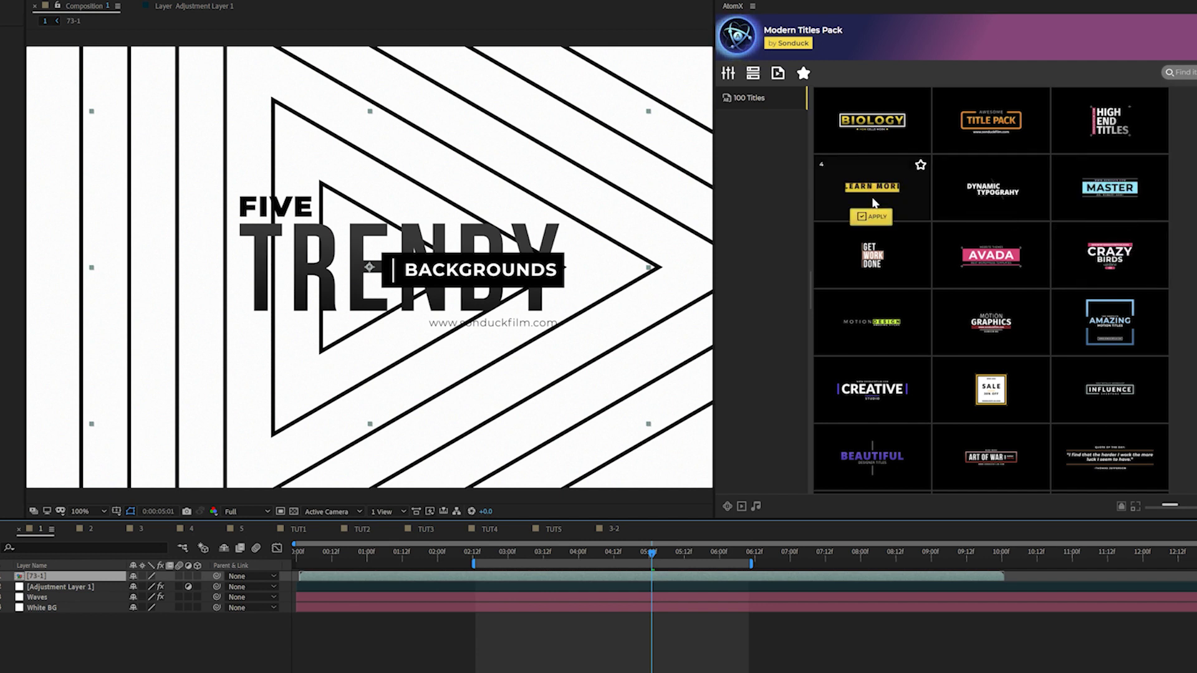
click(870, 218)
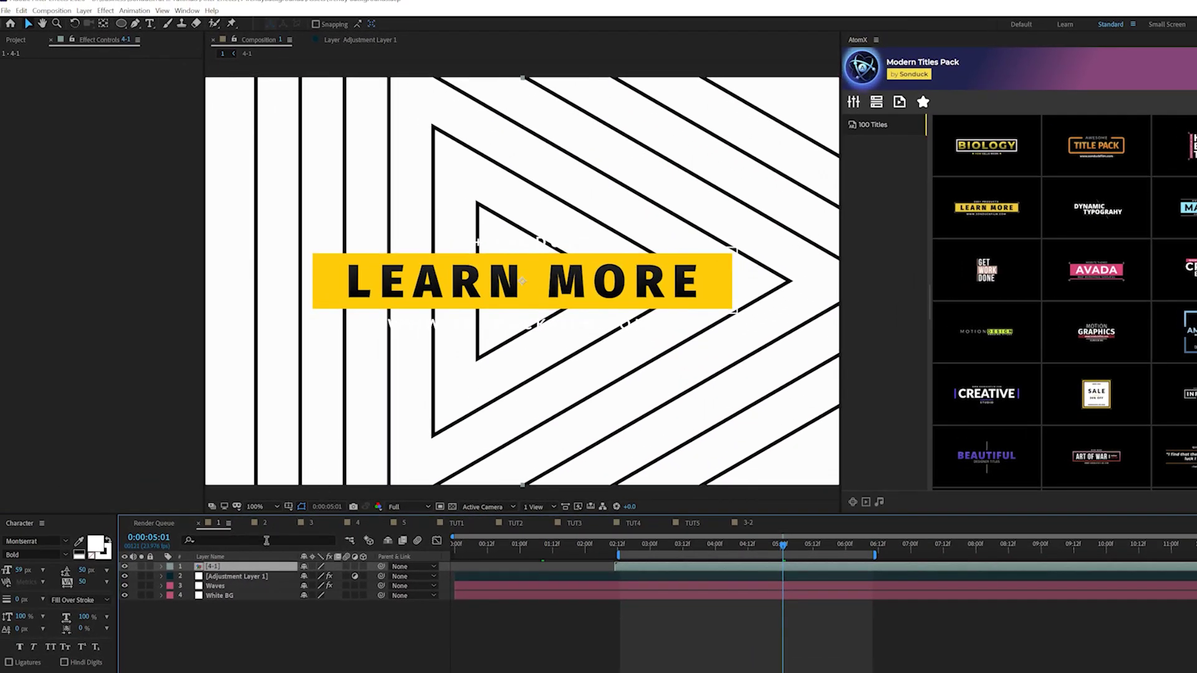
In the 4-1 title precomp, edit the title text and set Box Color 06 to black
double_click(209, 568)
click(208, 566)
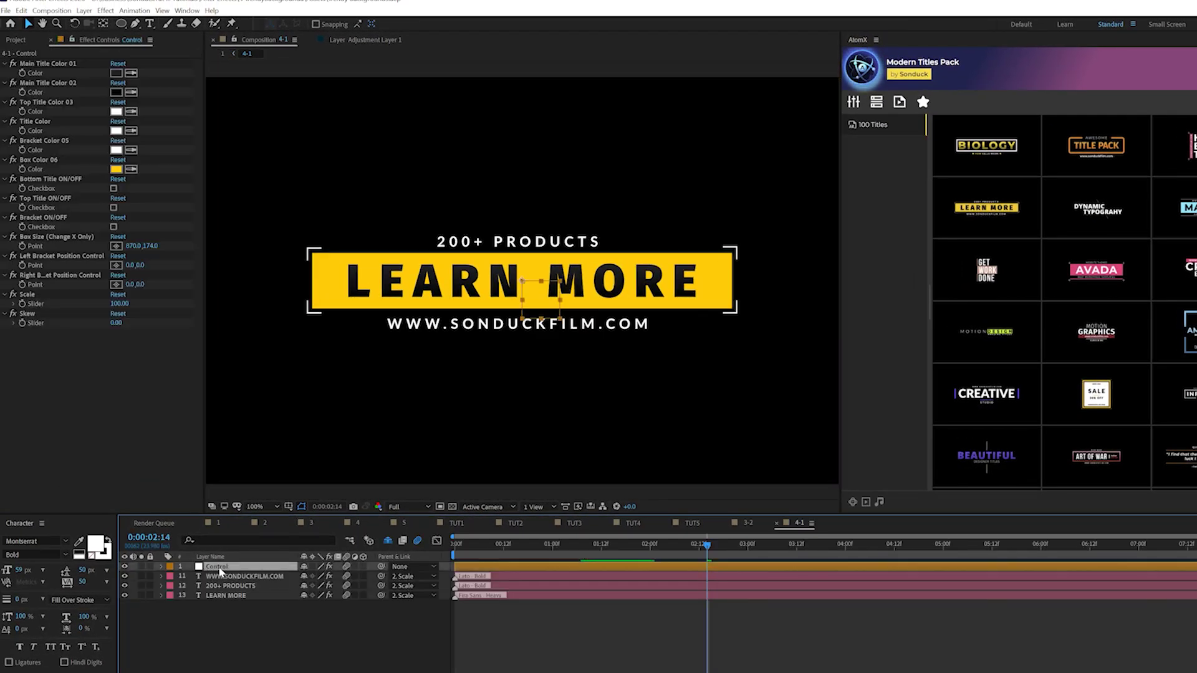
click(149, 23)
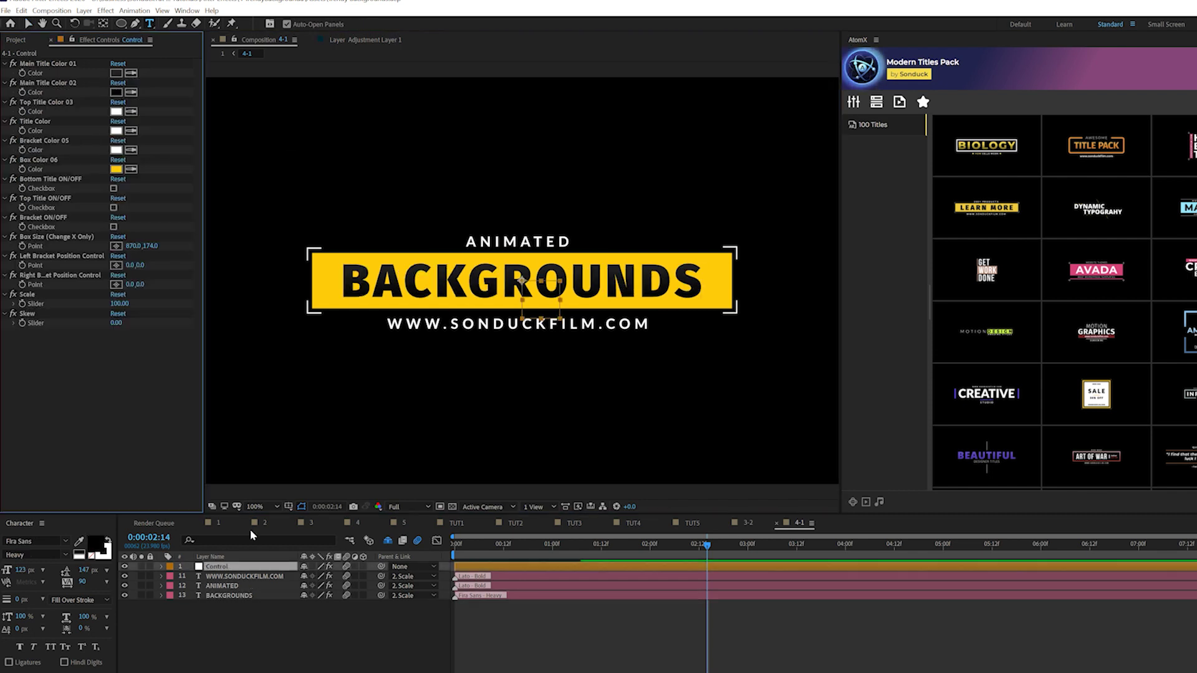
click(116, 169)
drag(752, 450, 704, 491)
click(964, 350)
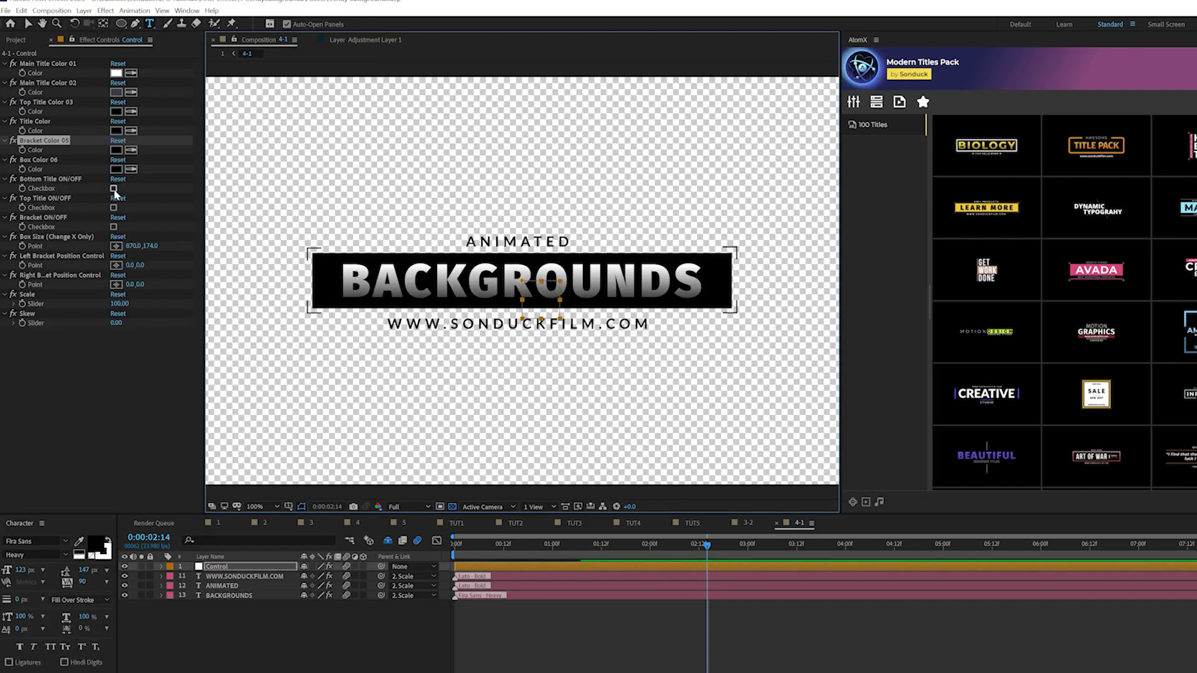
Toggle the web address line, top title line and corner brackets, then play composition 1
click(113, 189)
click(114, 188)
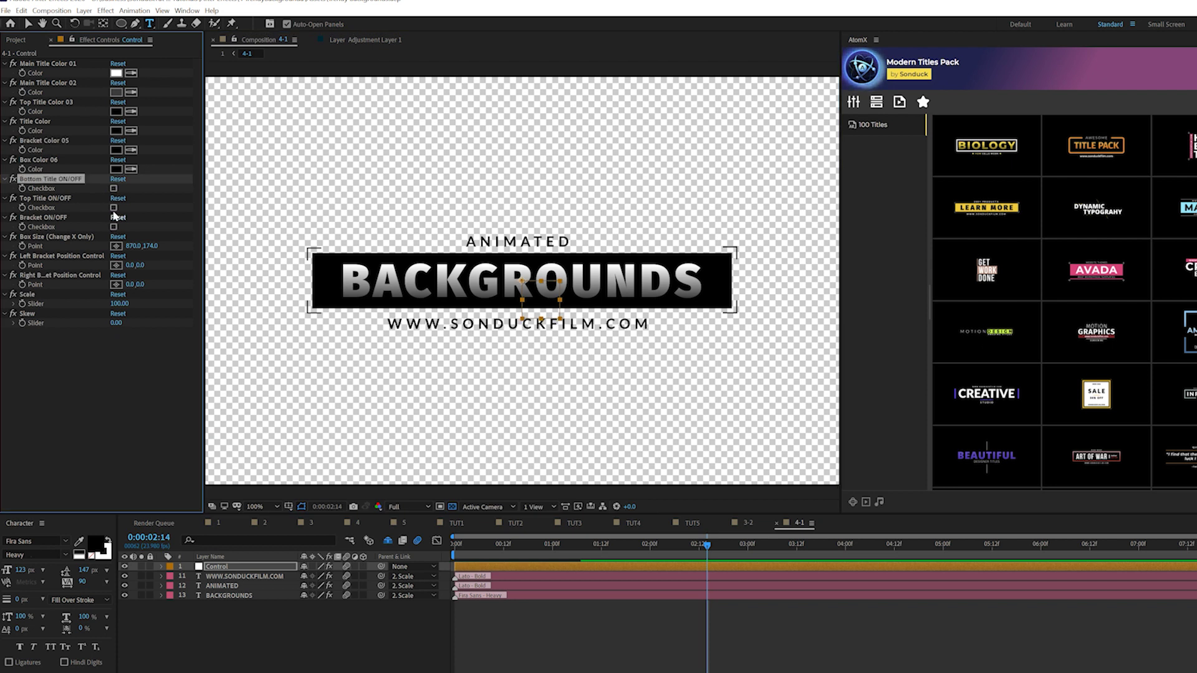
click(114, 208)
click(113, 227)
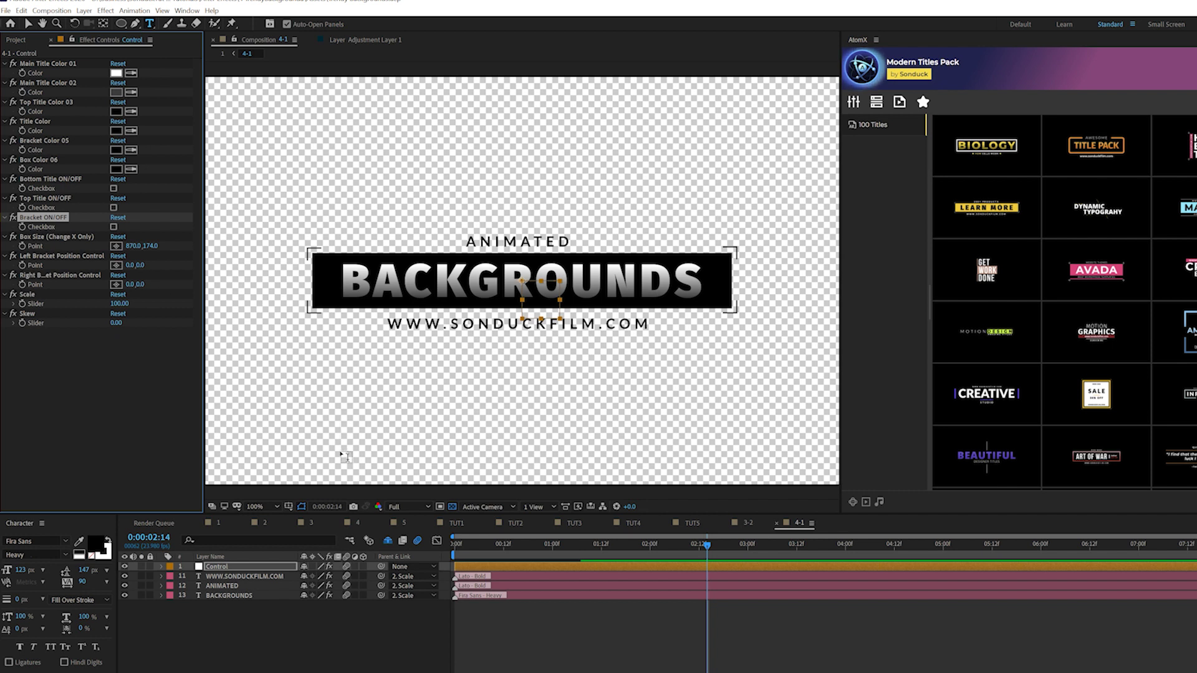
click(218, 524)
key(space)
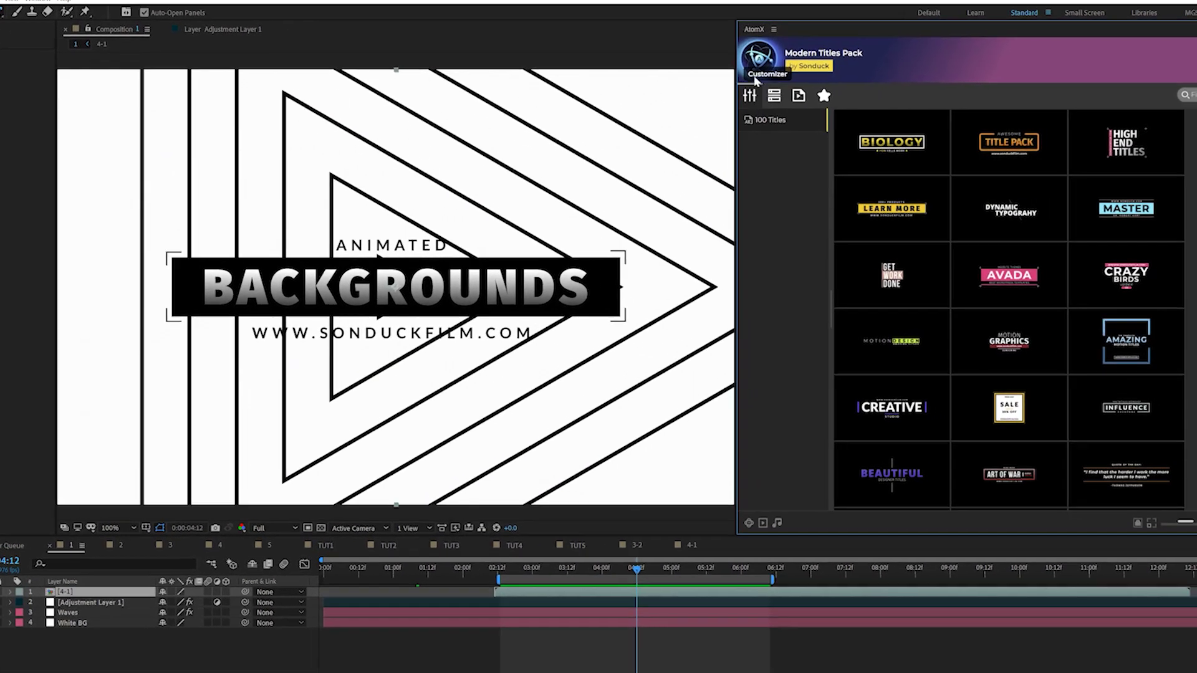
Switch the AtomX library to the MGSP package and browse its Motion Graphics Lines
click(861, 67)
mouse_move(995, 279)
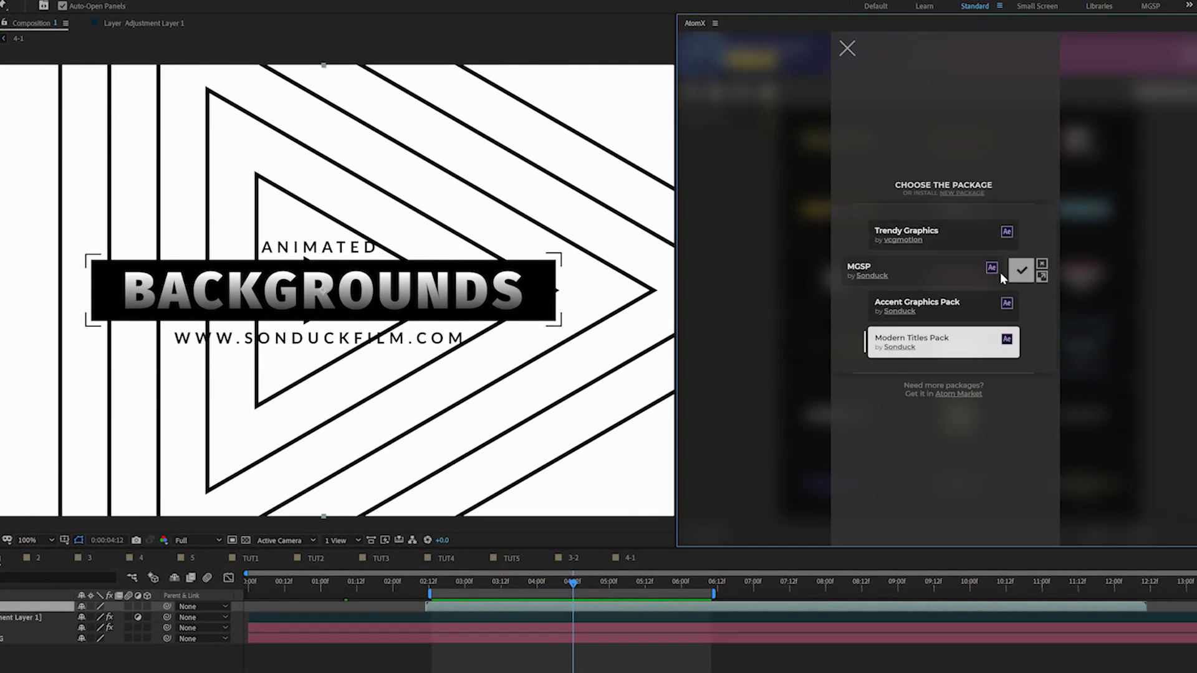
click(1010, 272)
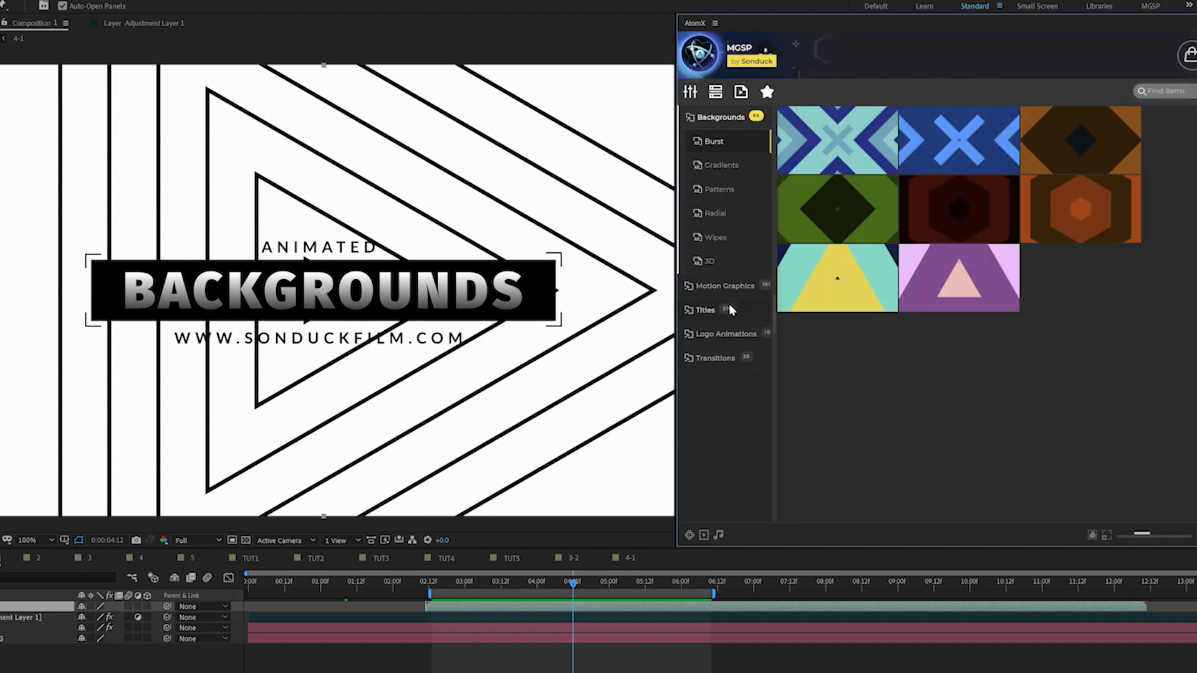
click(725, 286)
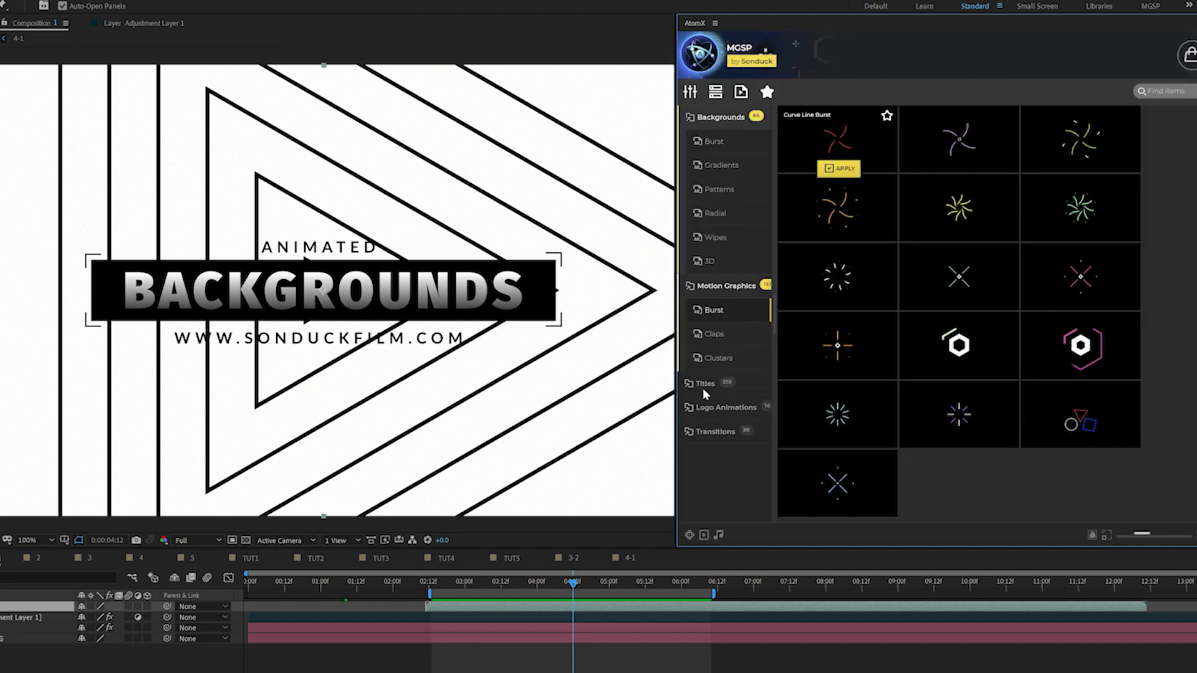
click(708, 382)
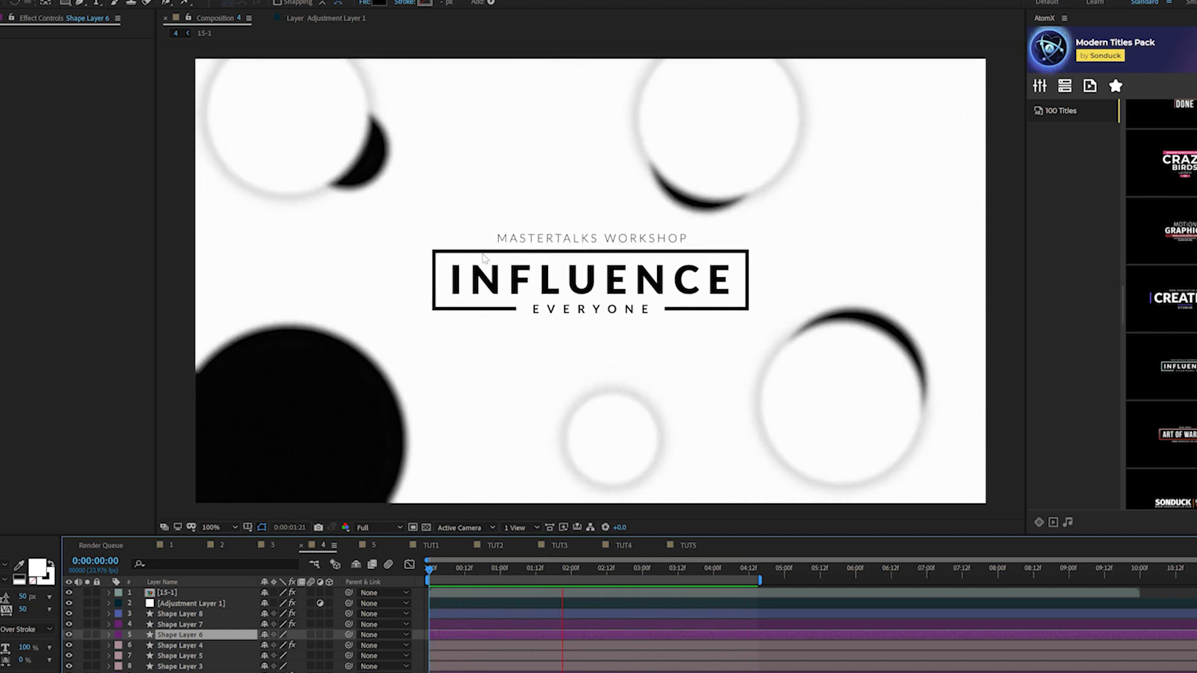
Show Scale on all eight circle layers and preview their pop-in with the INFLUENCE title
key(space)
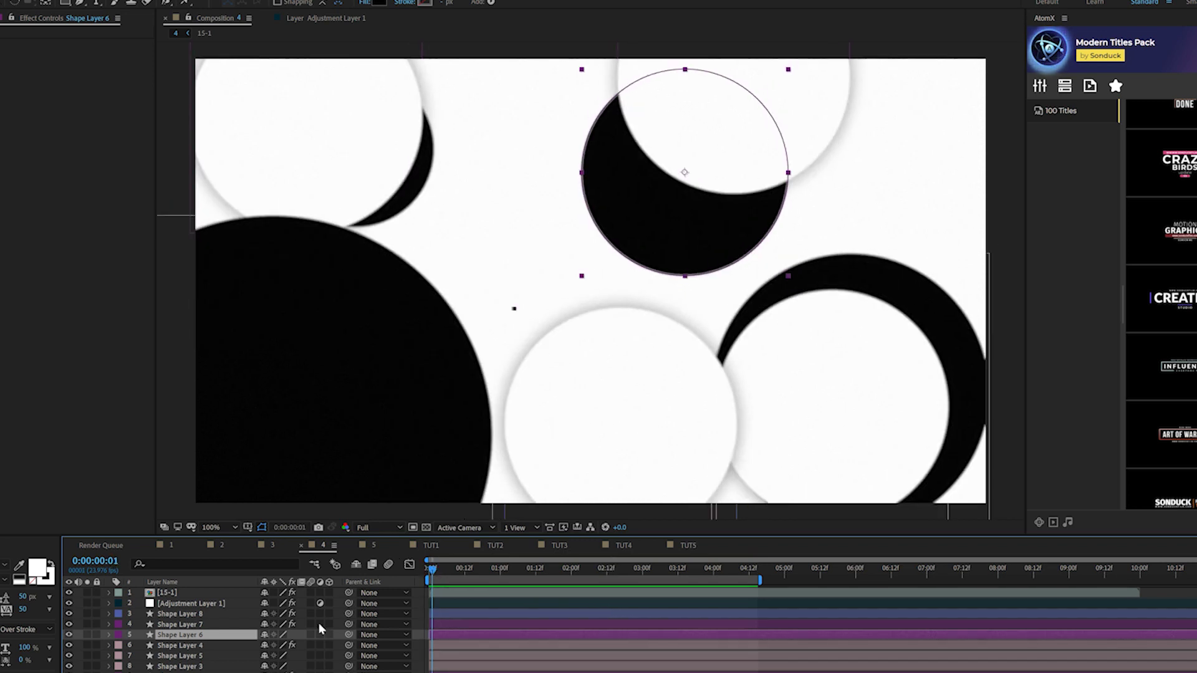
click(180, 624)
shift+click(181, 667)
key(s)
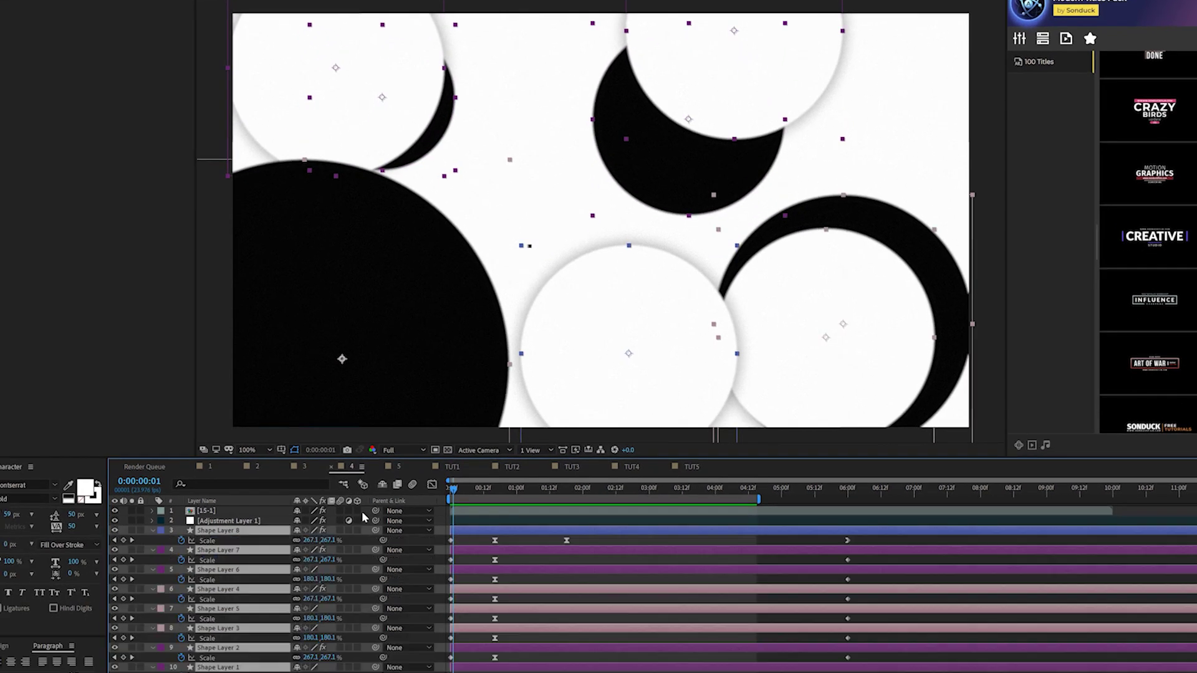
click(451, 491)
key(space)
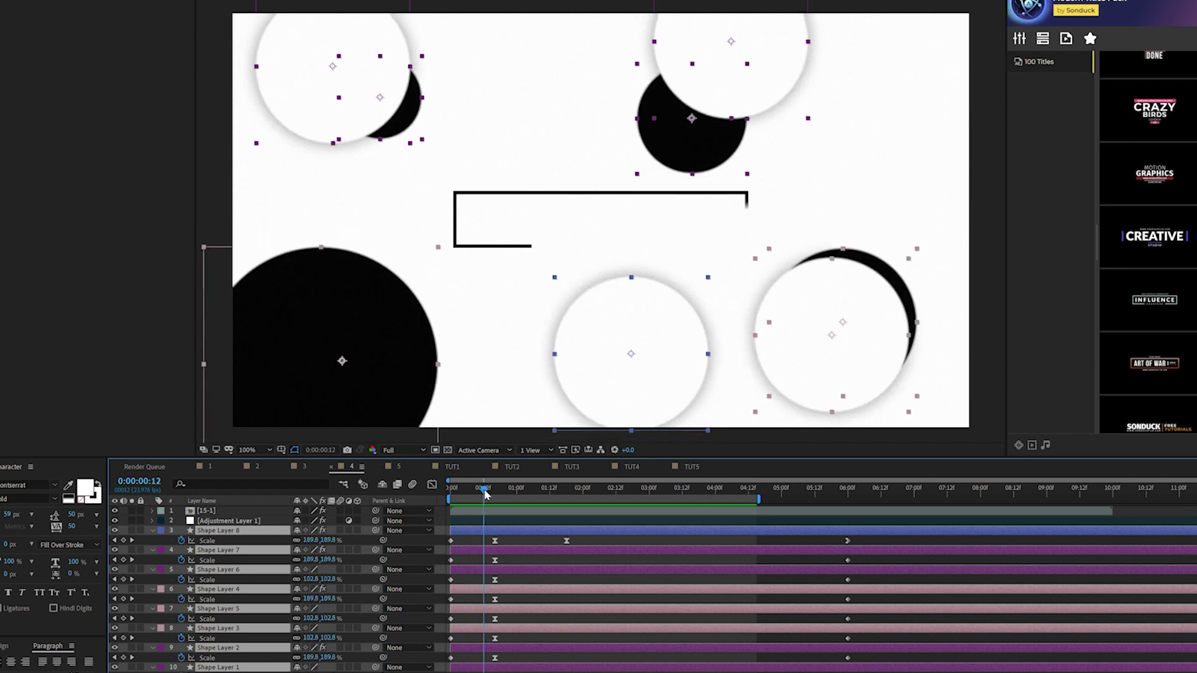
key(space)
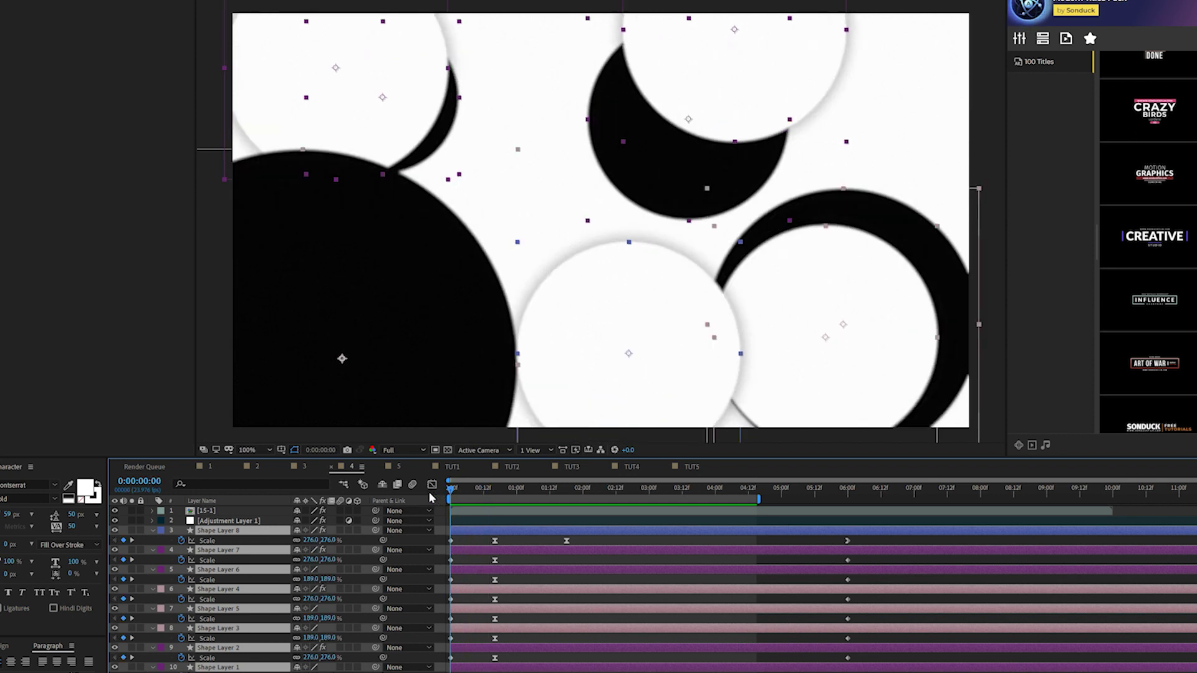
drag(451, 492, 416, 507)
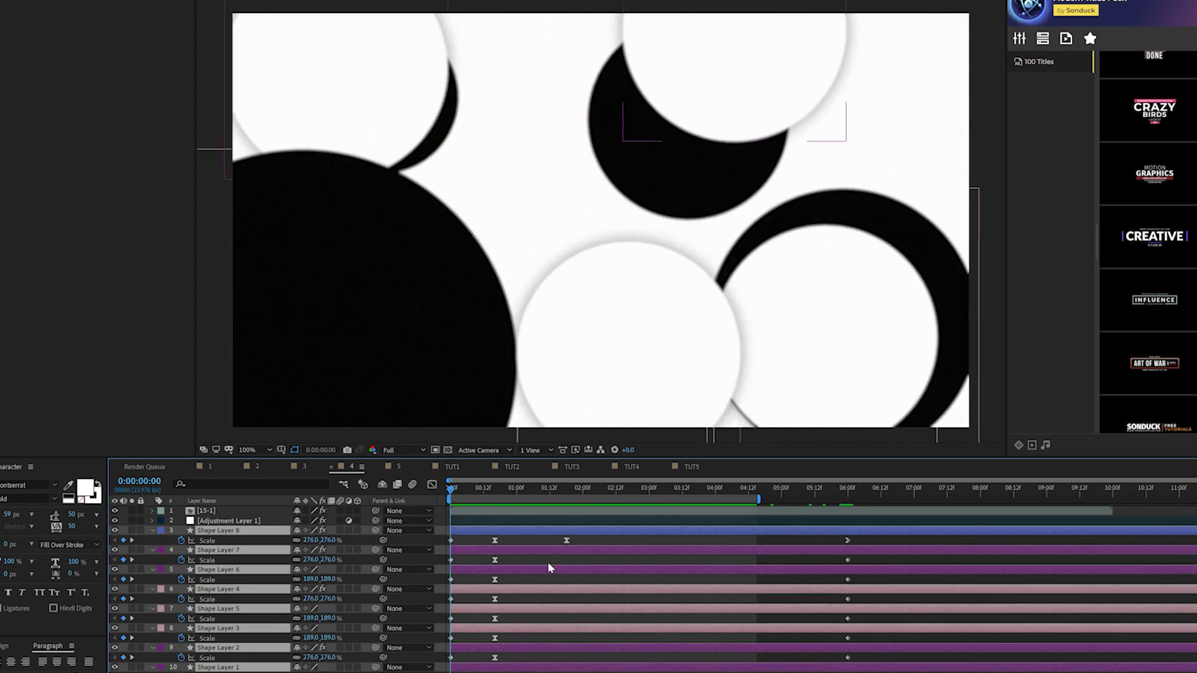
key(u)
key(space)
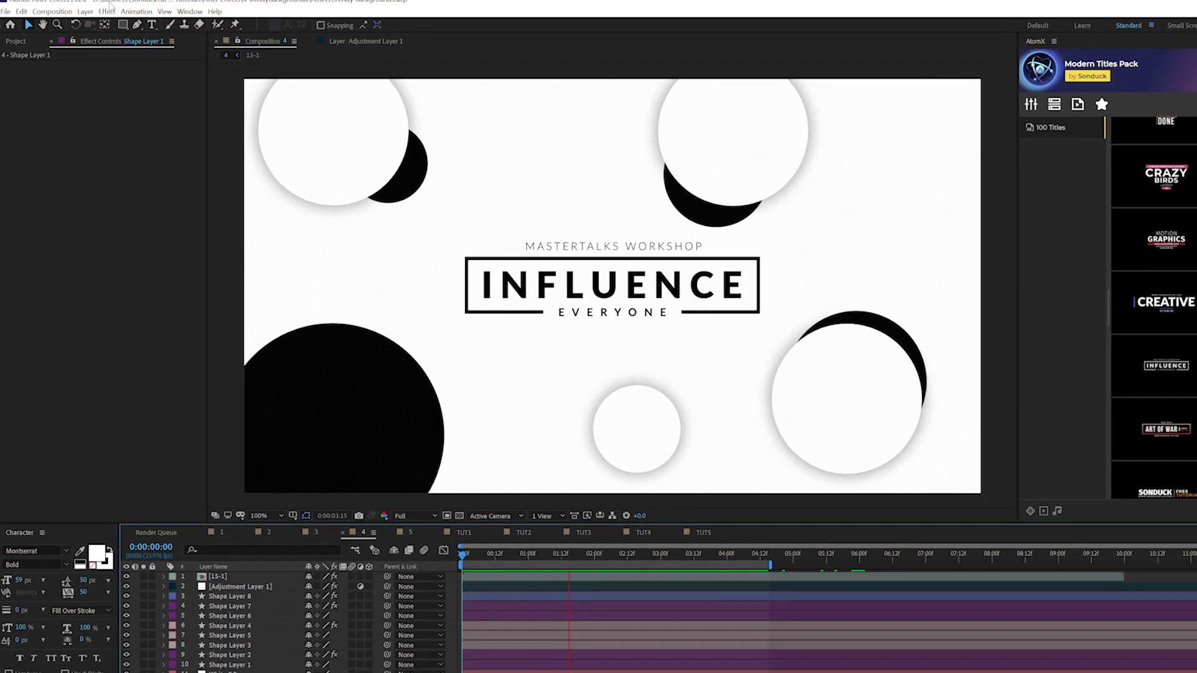
Draw a circle above the INFLUENCE title with the Ellipse tool
click(112, 0)
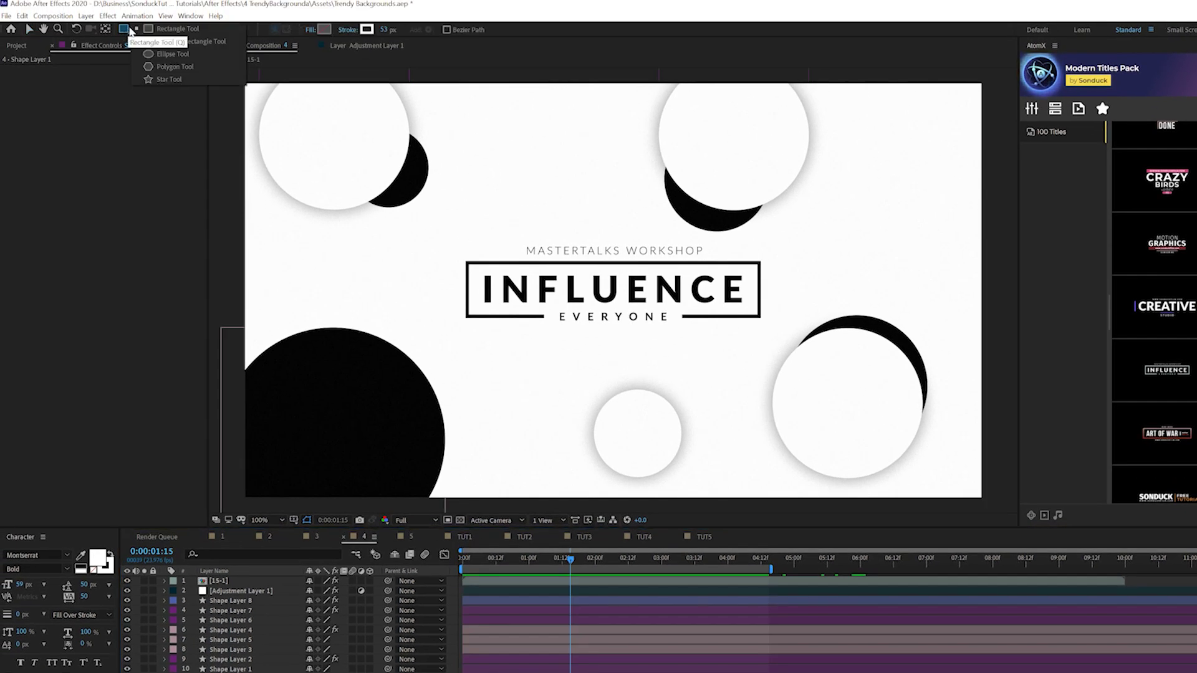
click(174, 54)
drag(535, 158, 650, 272)
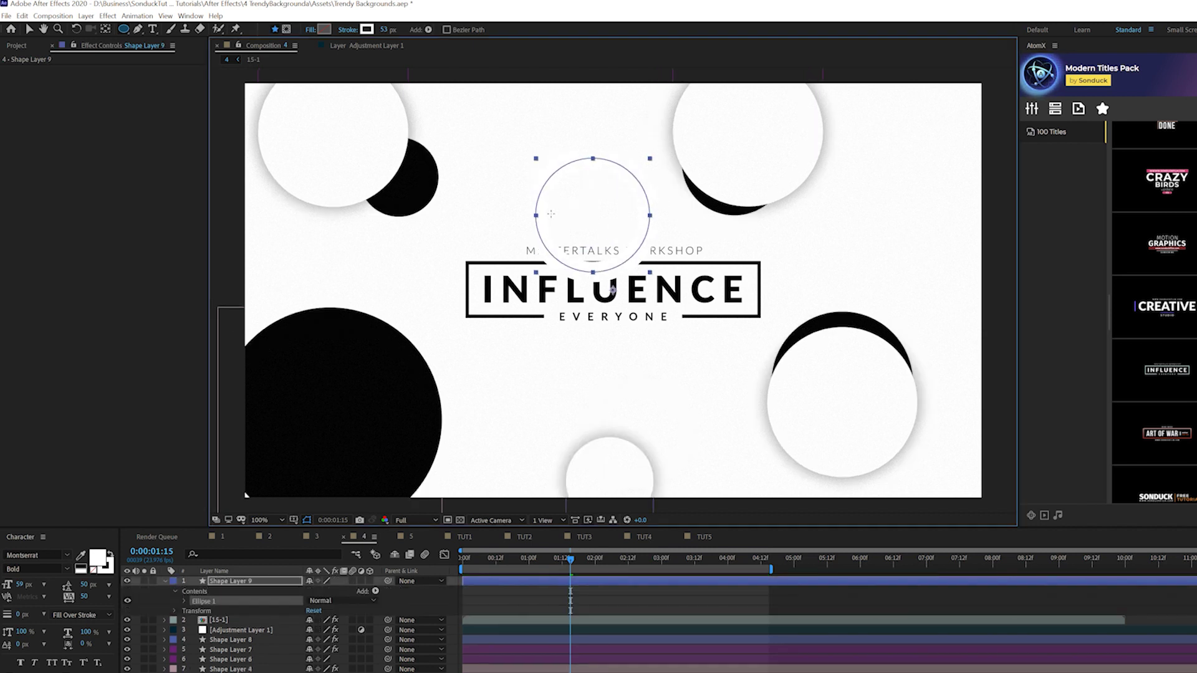
Set the circle's Fill to white and its Stroke to None
click(324, 29)
click(715, 354)
click(968, 357)
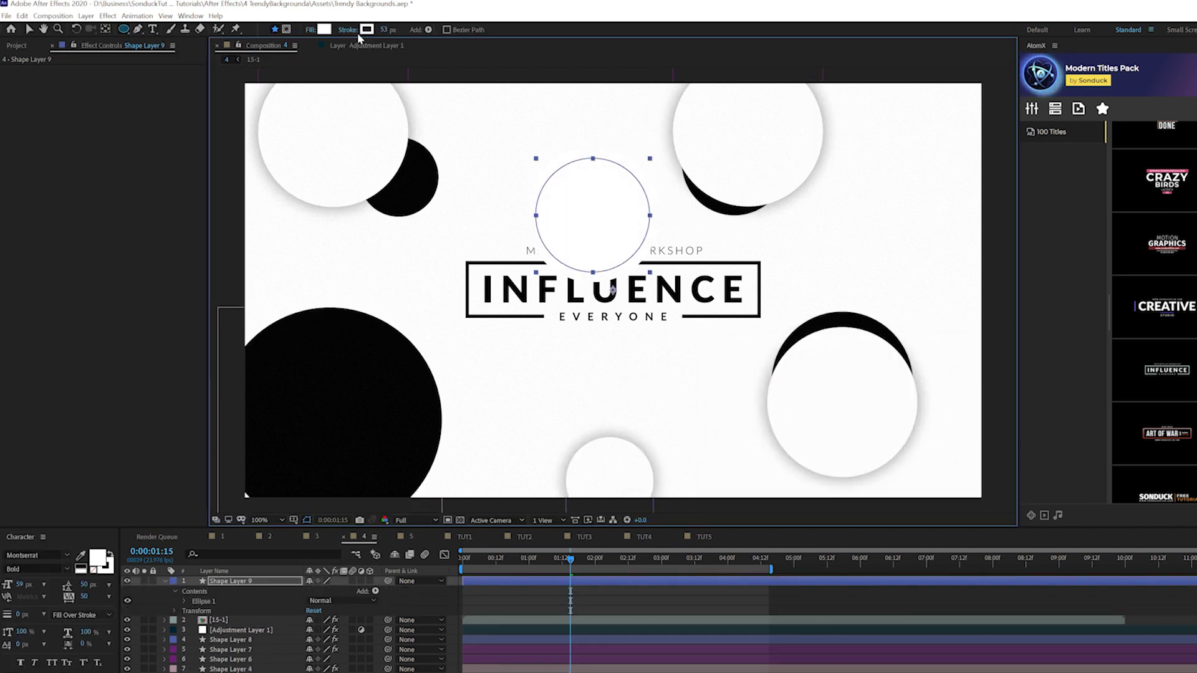
click(349, 30)
click(808, 180)
click(850, 240)
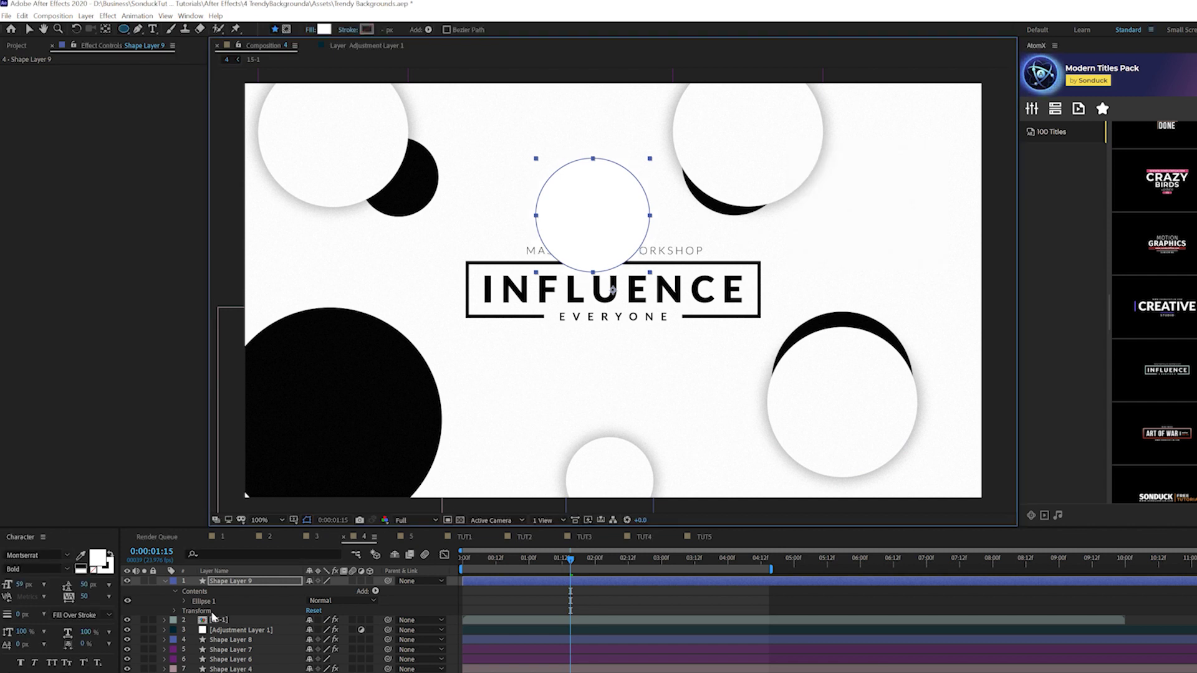
click(220, 582)
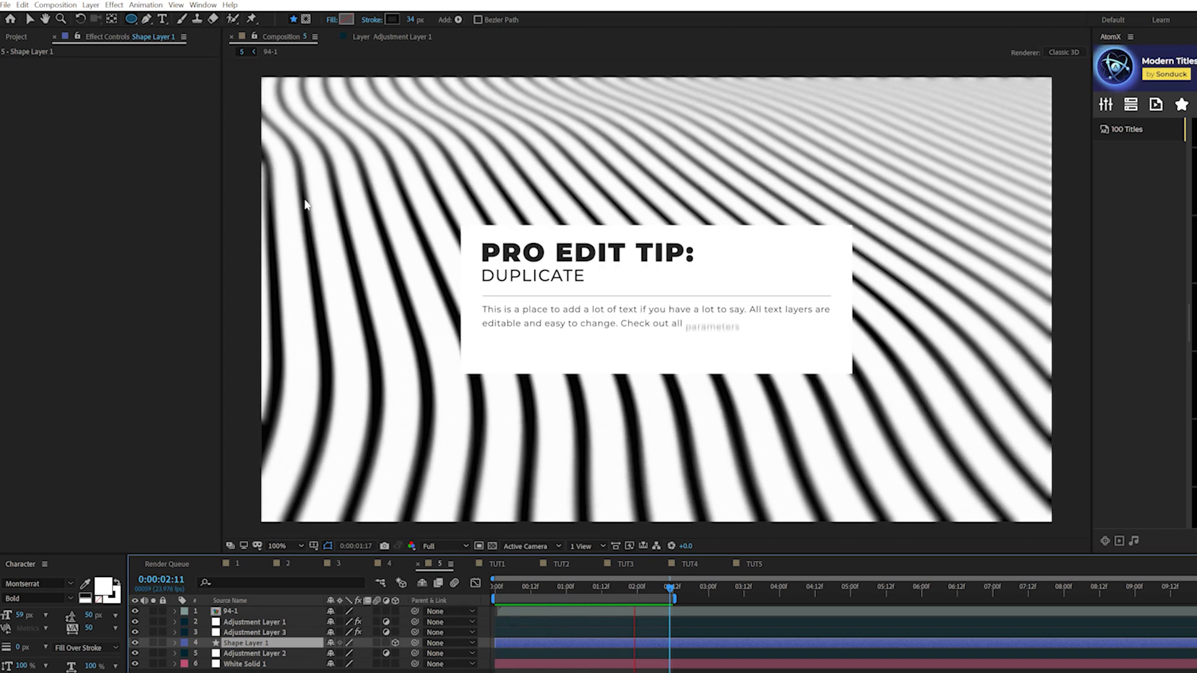
In TUT5, choose the Pen tool with no fill and a solid stroke
click(756, 564)
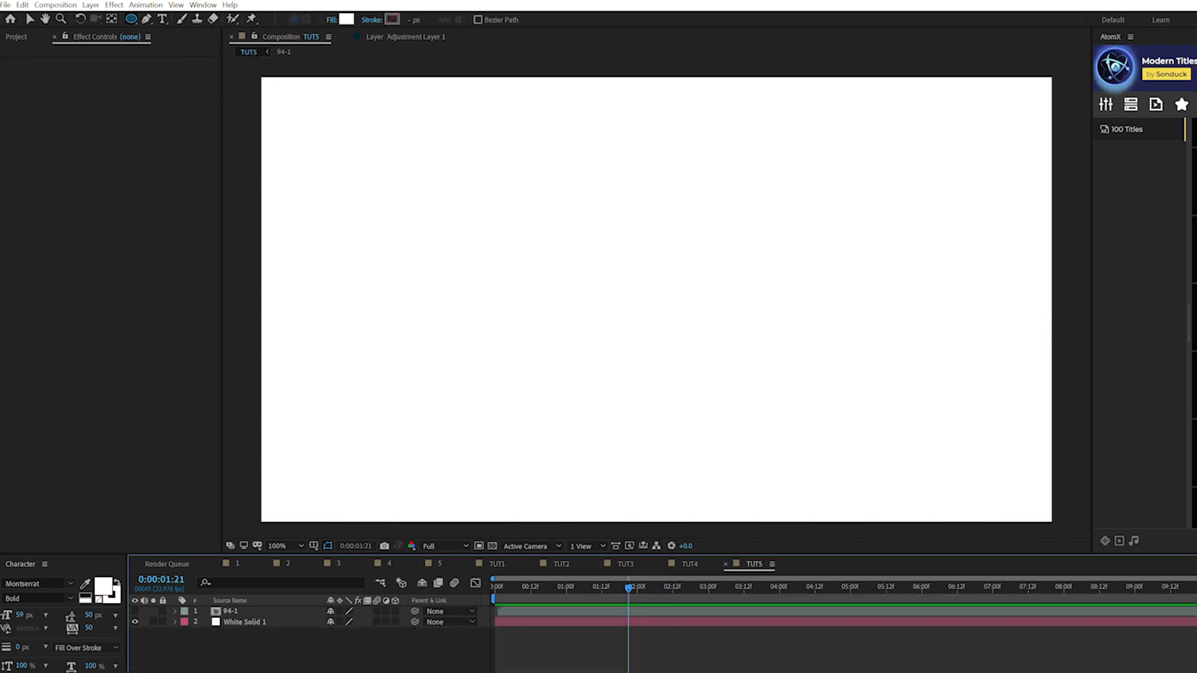
click(146, 20)
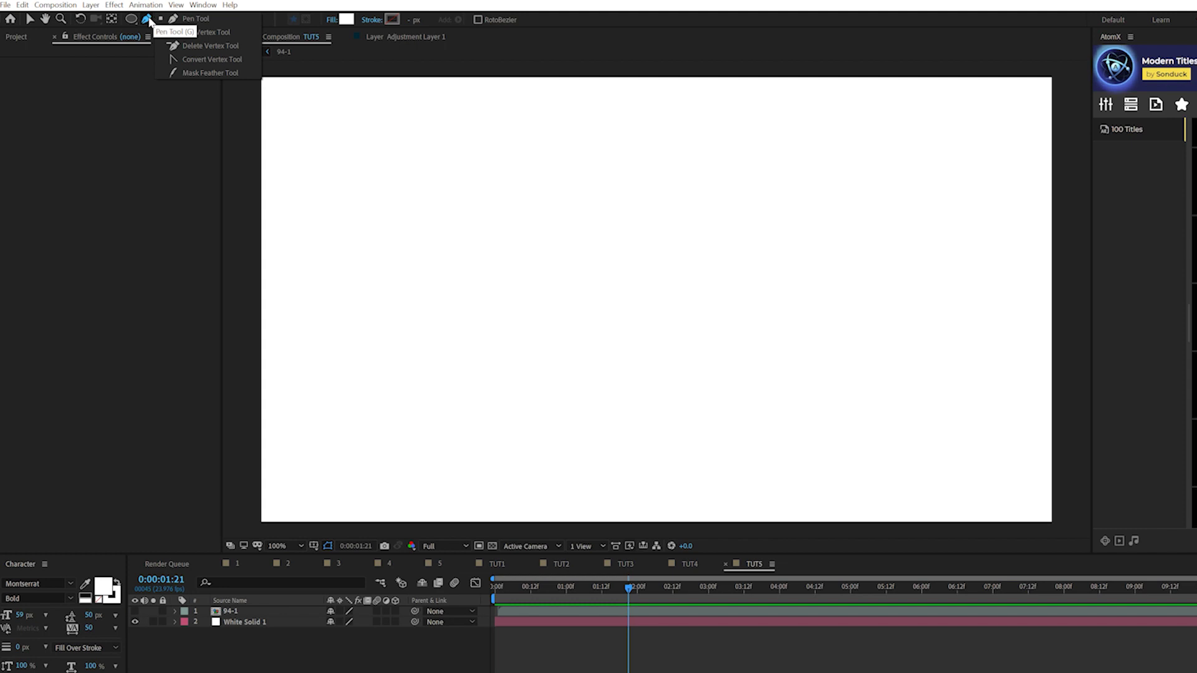
click(327, 21)
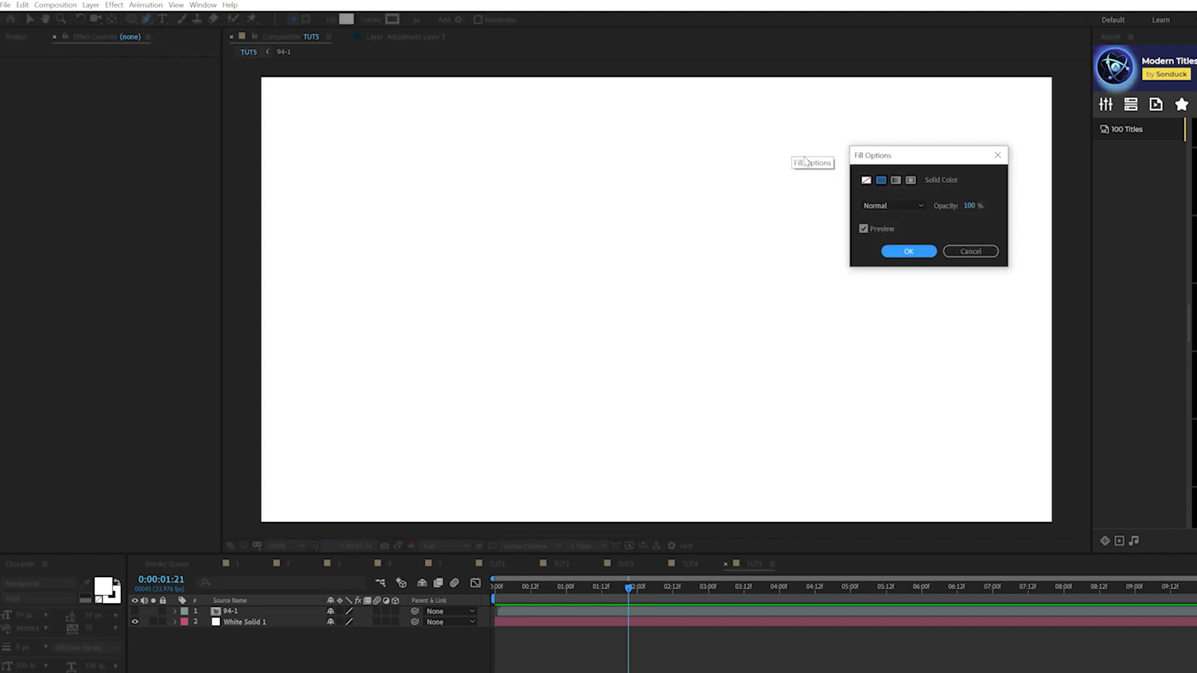
click(911, 252)
click(366, 20)
click(881, 180)
click(900, 251)
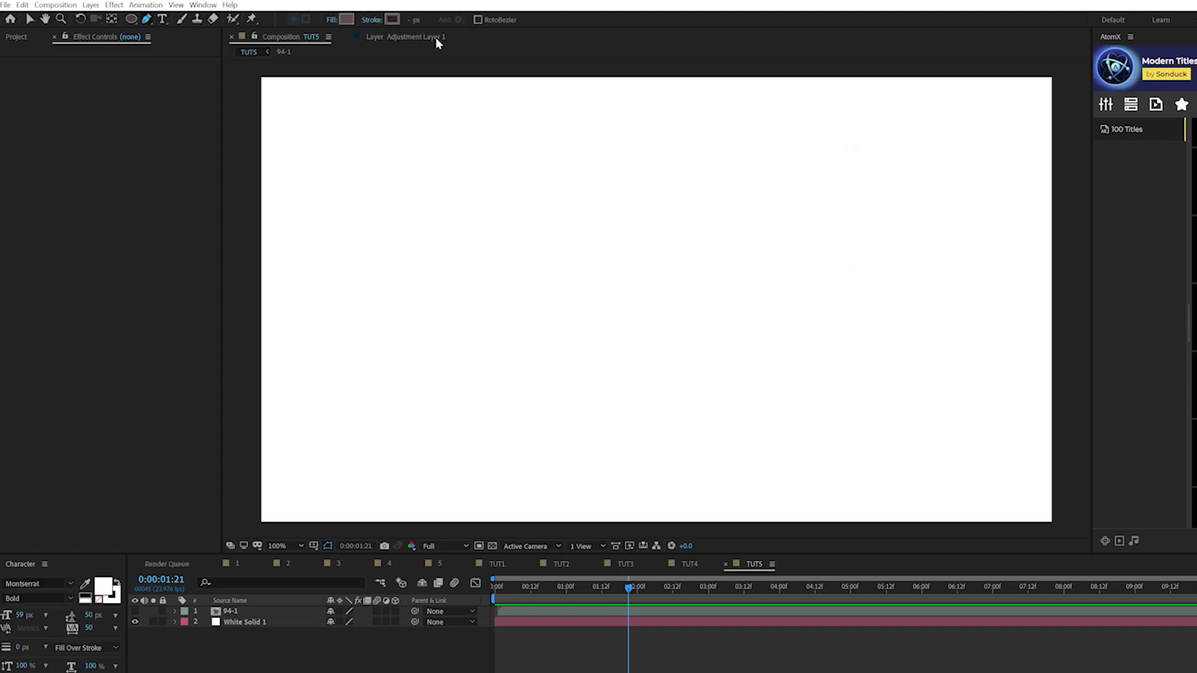
click(392, 20)
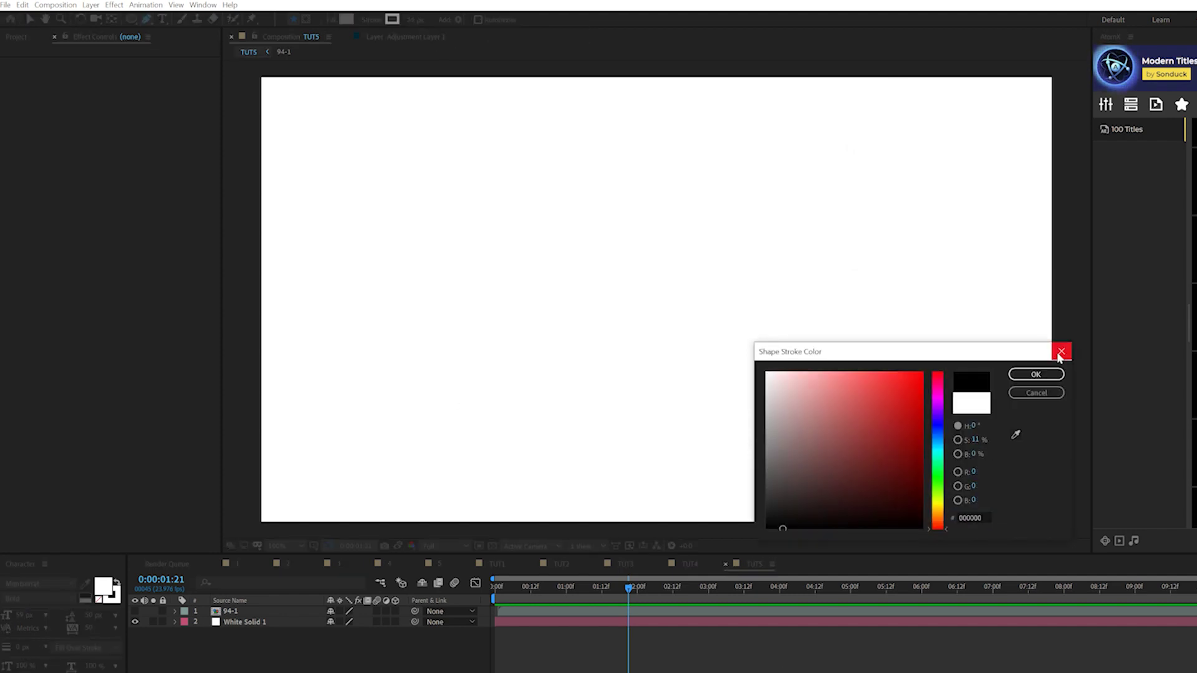
click(1060, 353)
Zoom out to 25% and place the new line's first point just below the frame
key(comma)
key(comma)
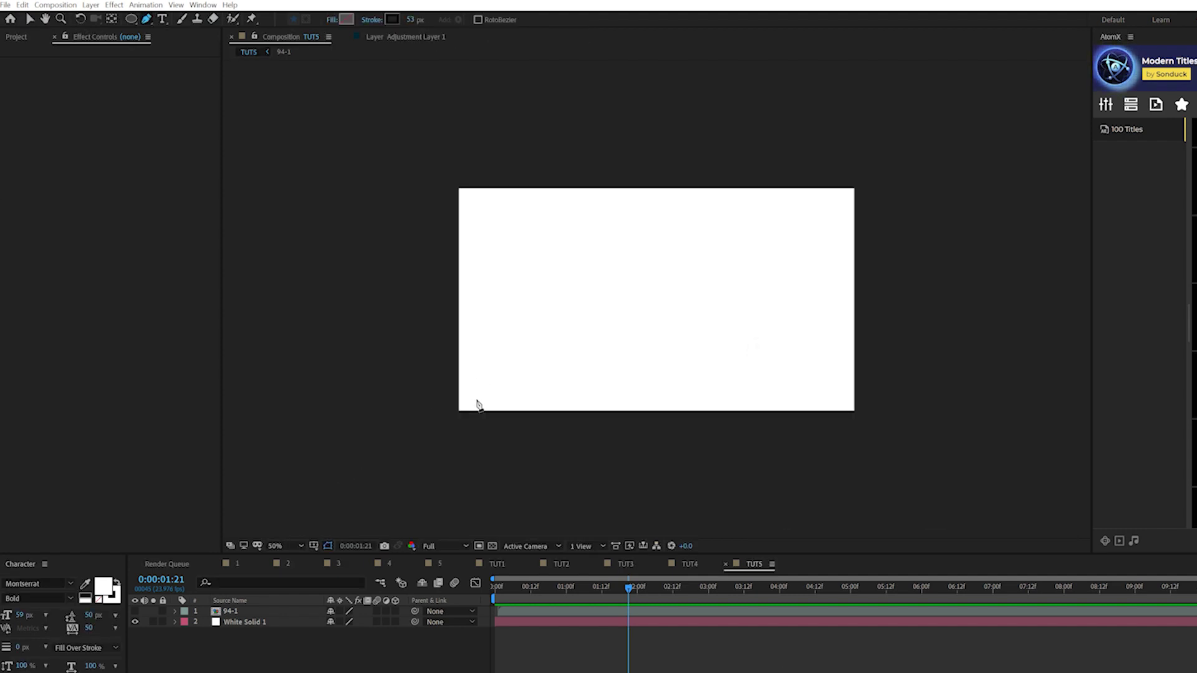
key(comma)
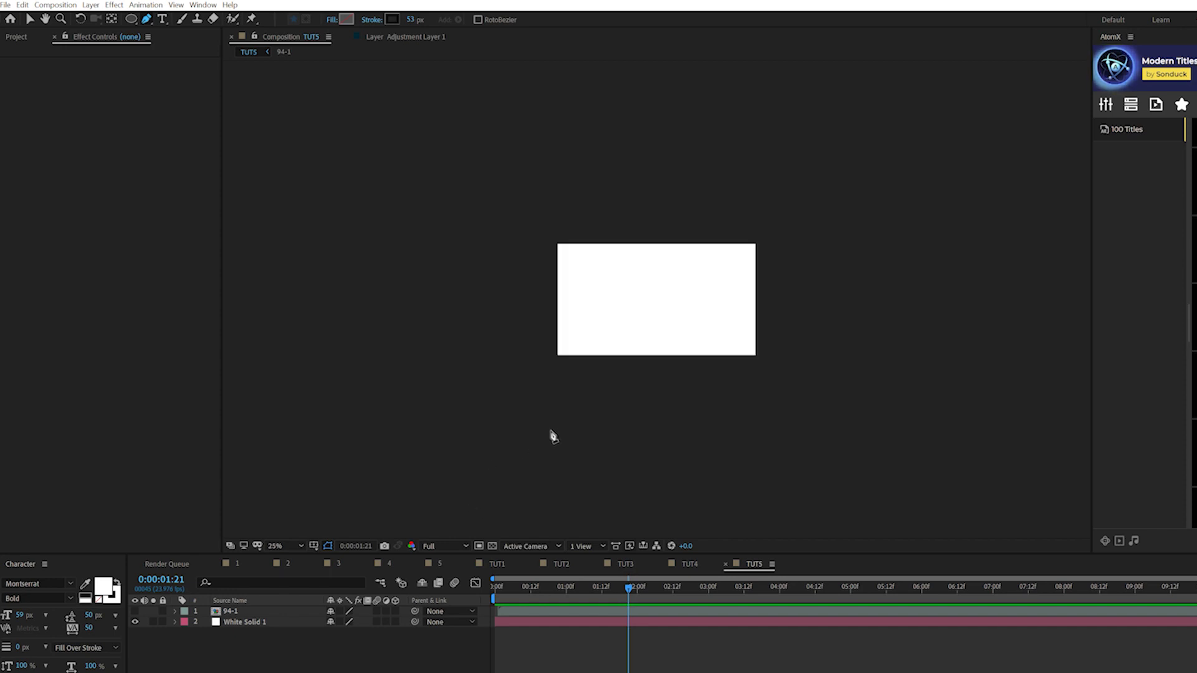
click(570, 459)
click(569, 491)
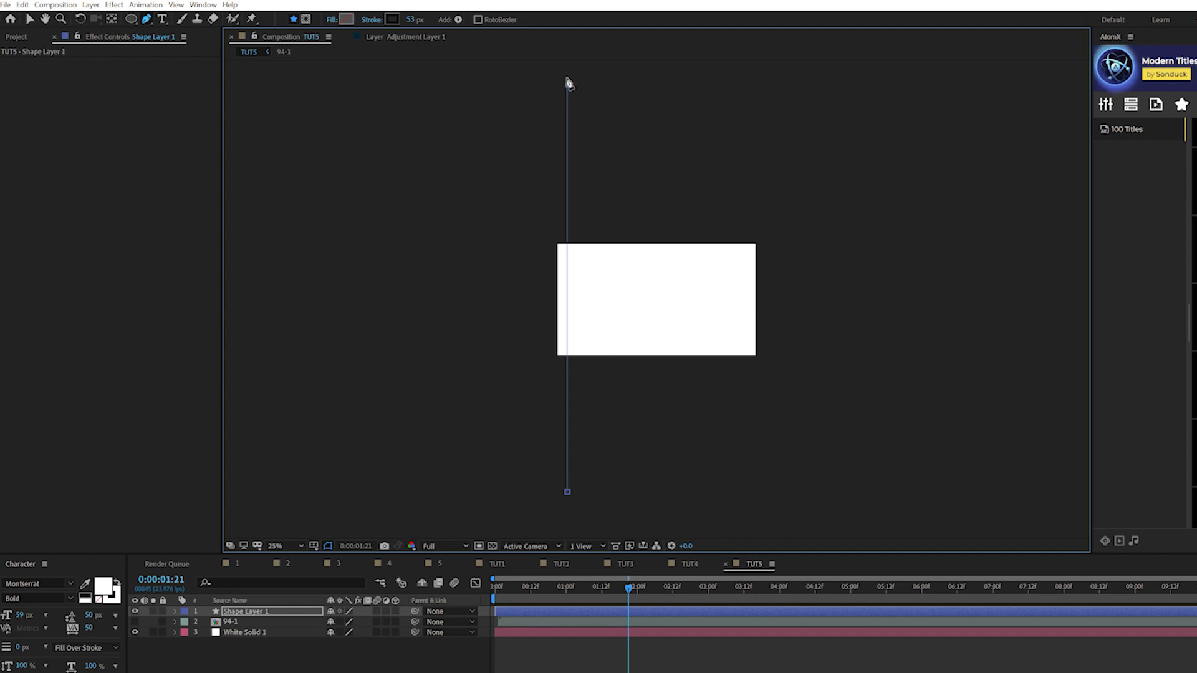
Finish the vertical black line on the frame's left edge and add a Repeater to it
click(567, 84)
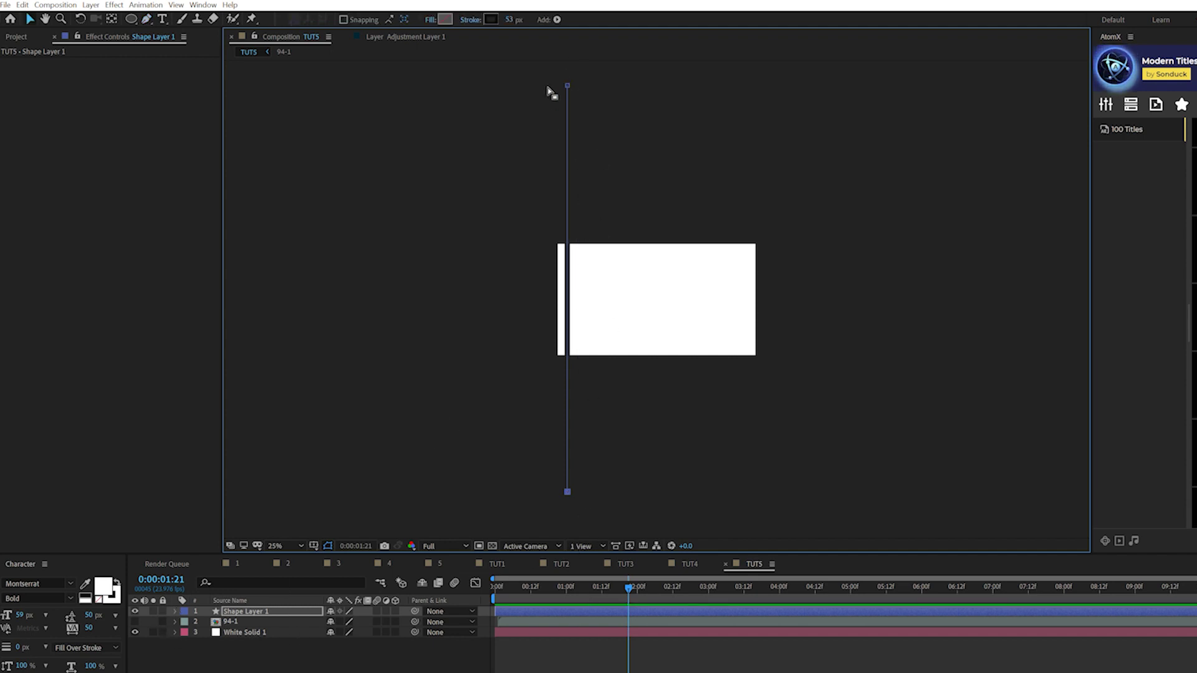
drag(568, 87, 563, 87)
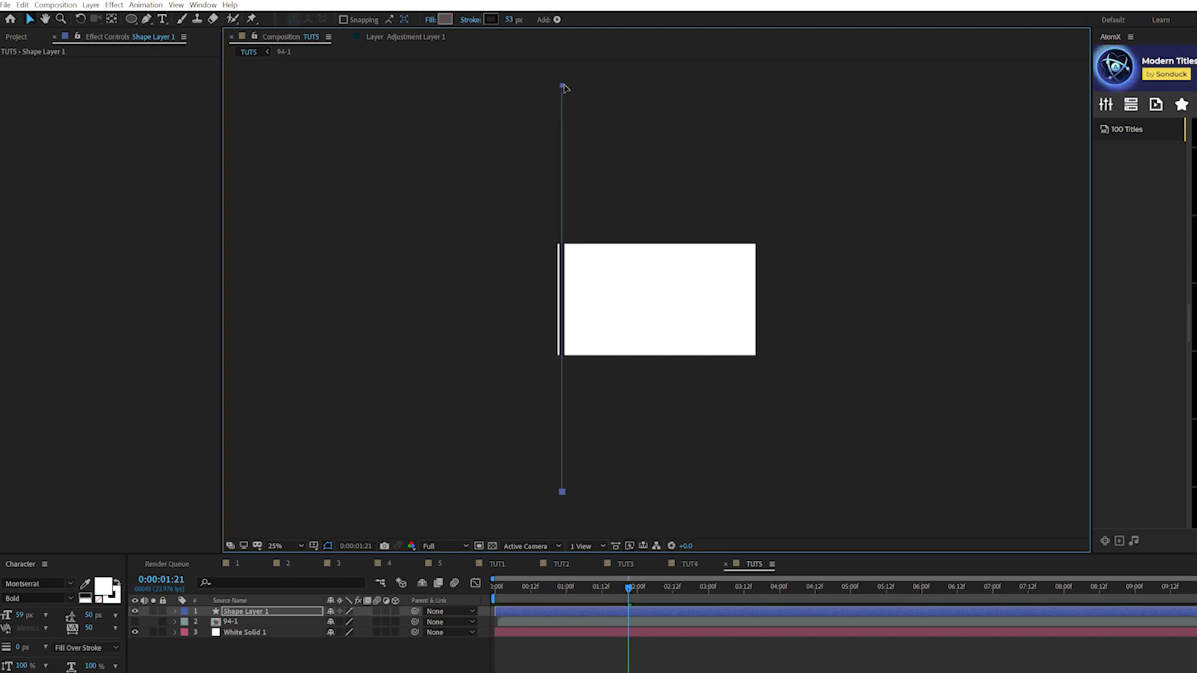
click(175, 611)
click(401, 622)
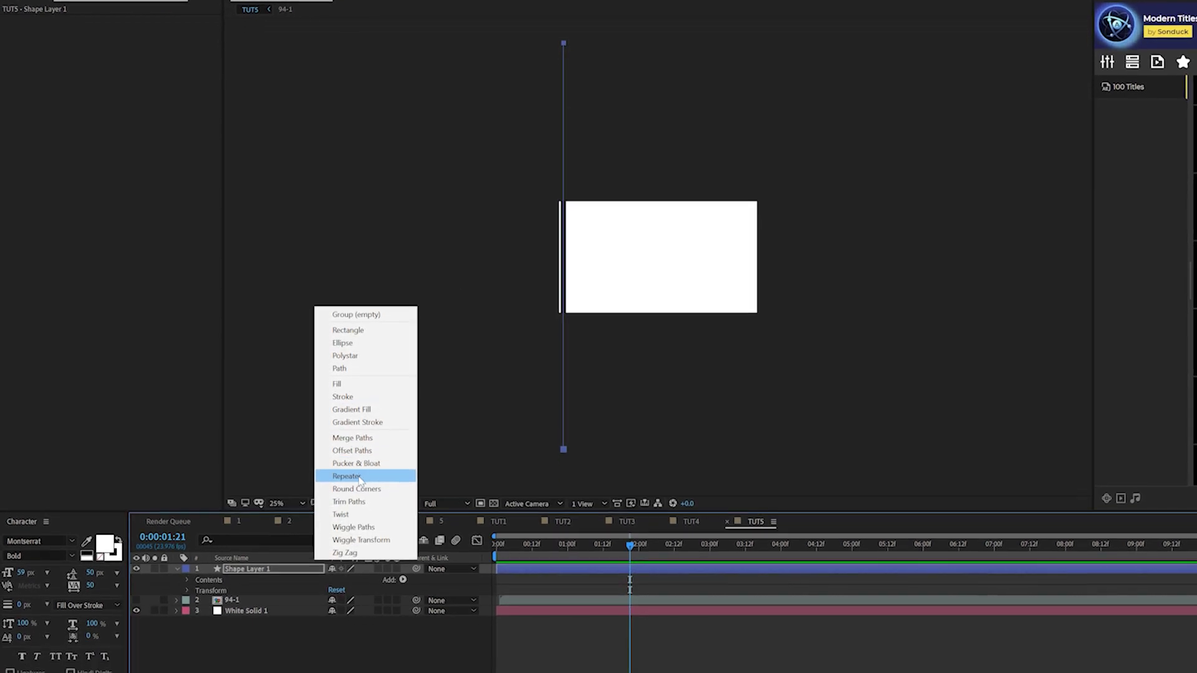
click(345, 513)
Set the Repeater to 41 copies spaced 100 px apart, then collapse the layer
key(.)
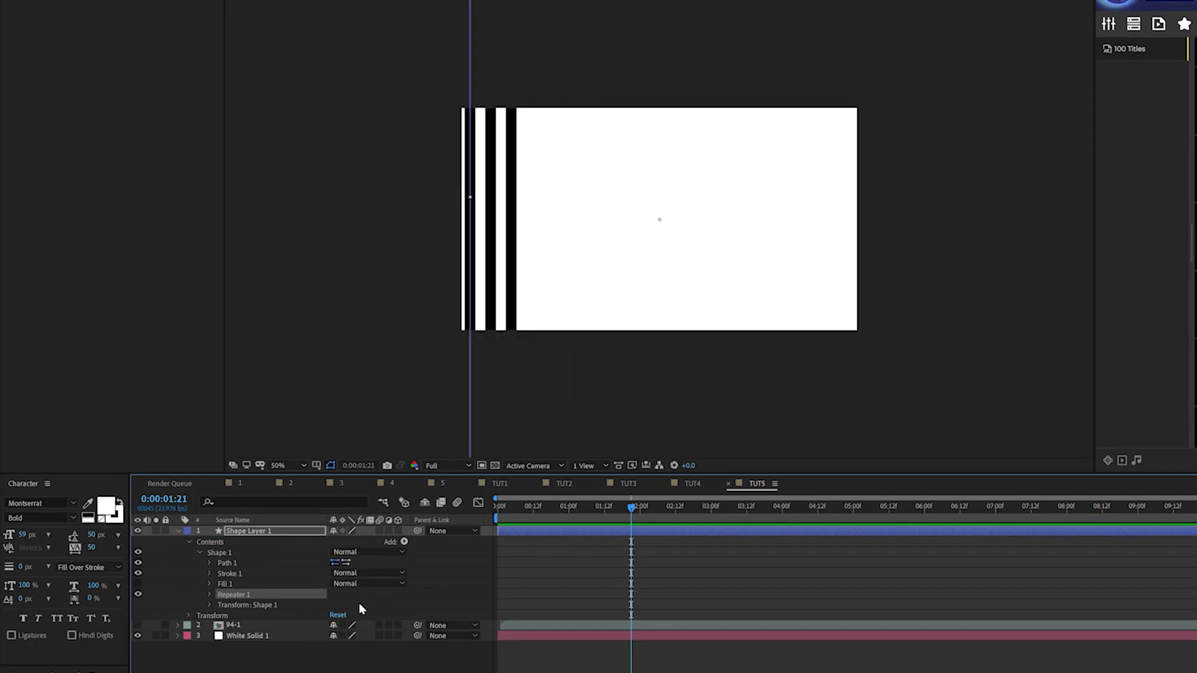
click(211, 596)
mouse_move(333, 609)
mouse_down()
mouse_move(358, 611)
mouse_move(351, 604)
mouse_up()
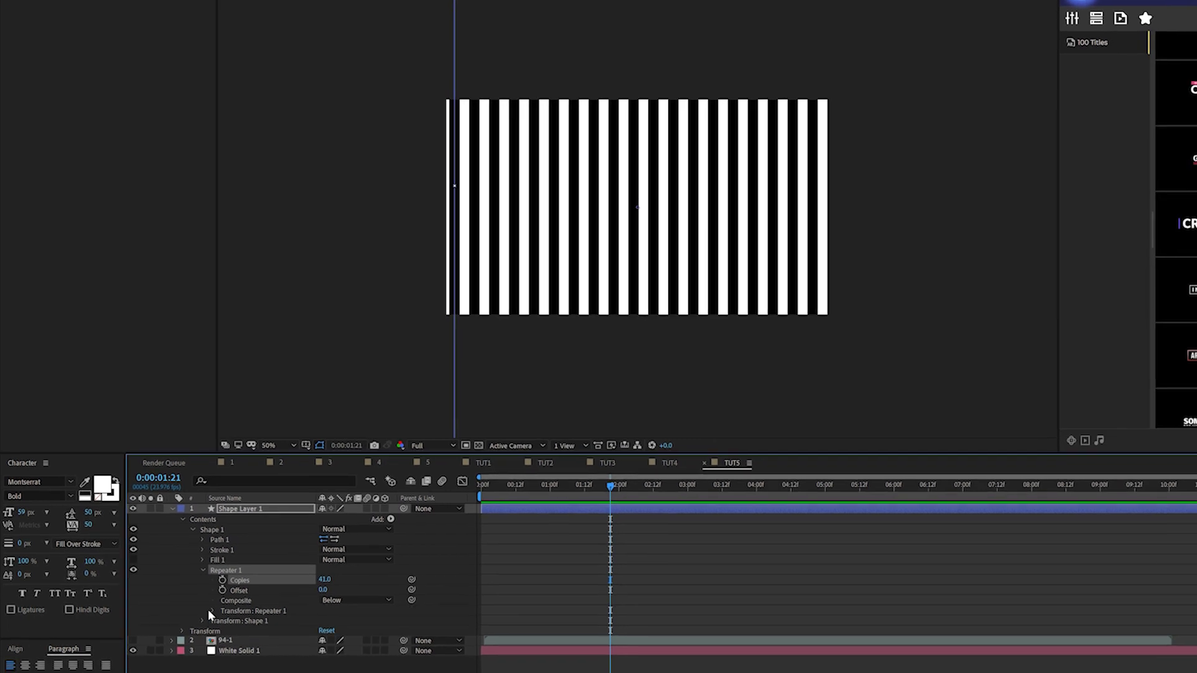
click(205, 586)
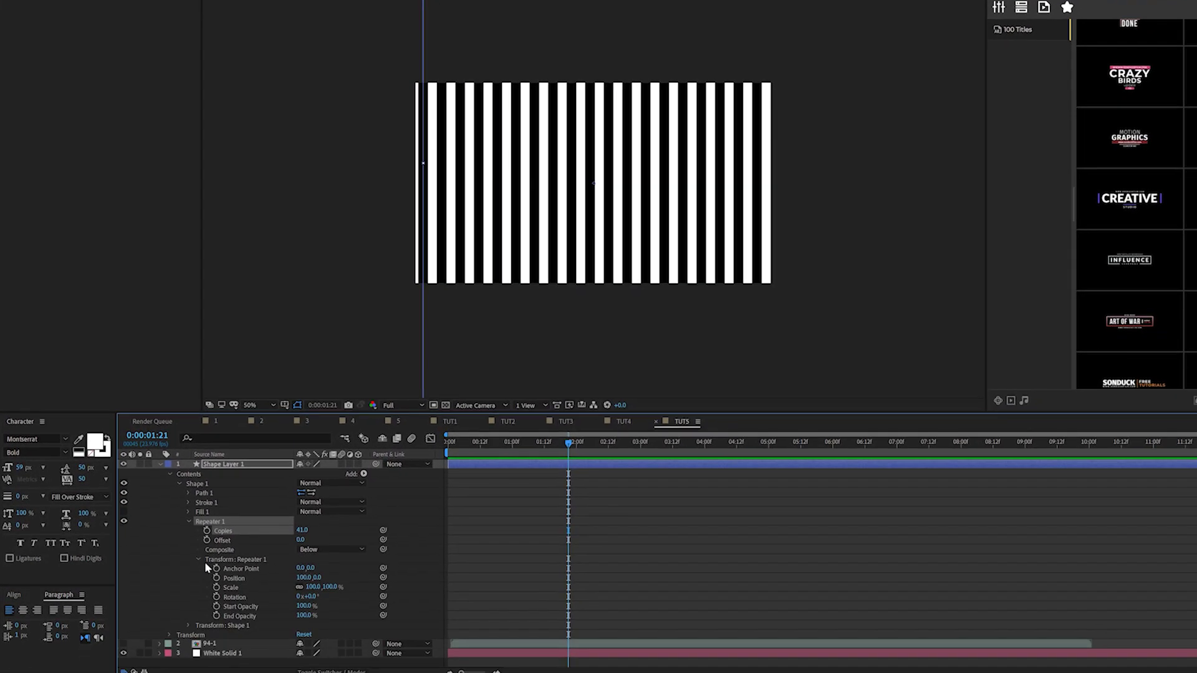
drag(310, 578, 450, 403)
key(ctrl+z)
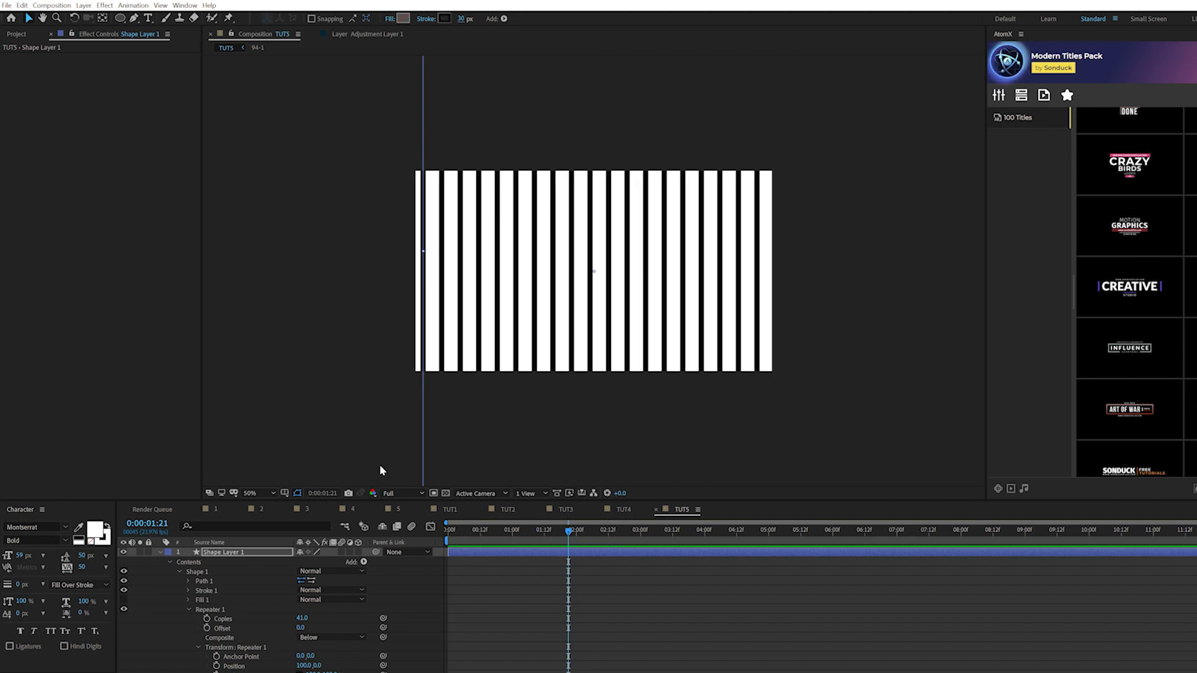
key(ctrl+grave)
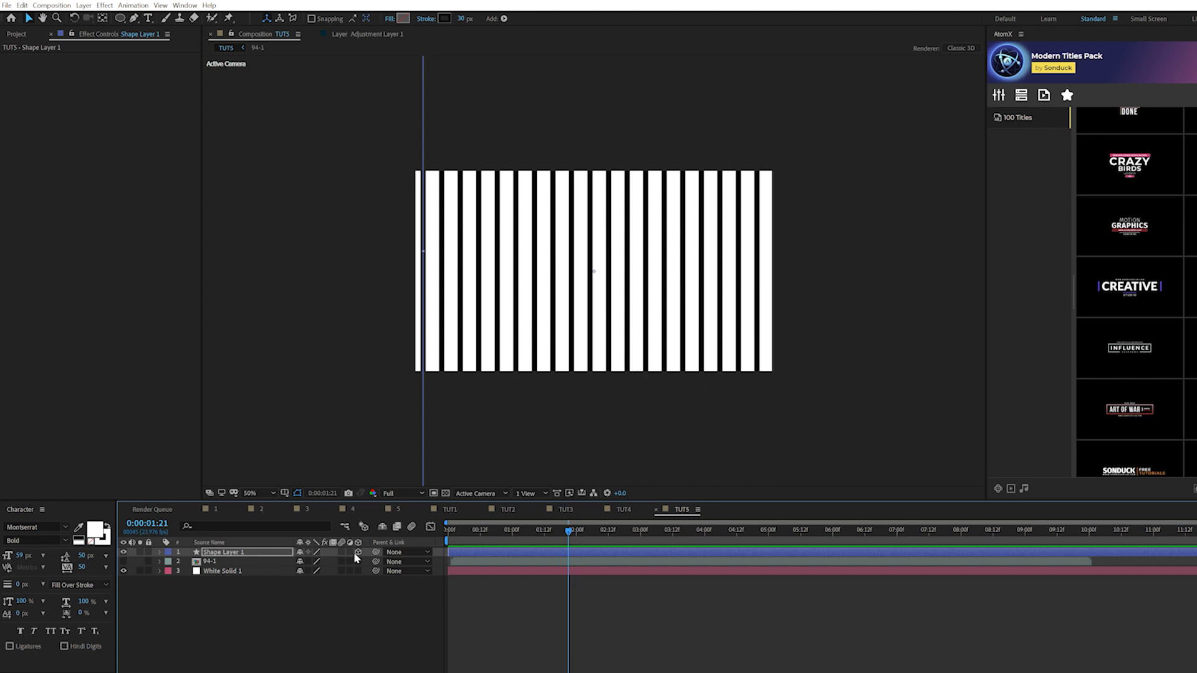
Rotate the stripe layer to -64° X and -26° Z so it recedes in perspective
key(r)
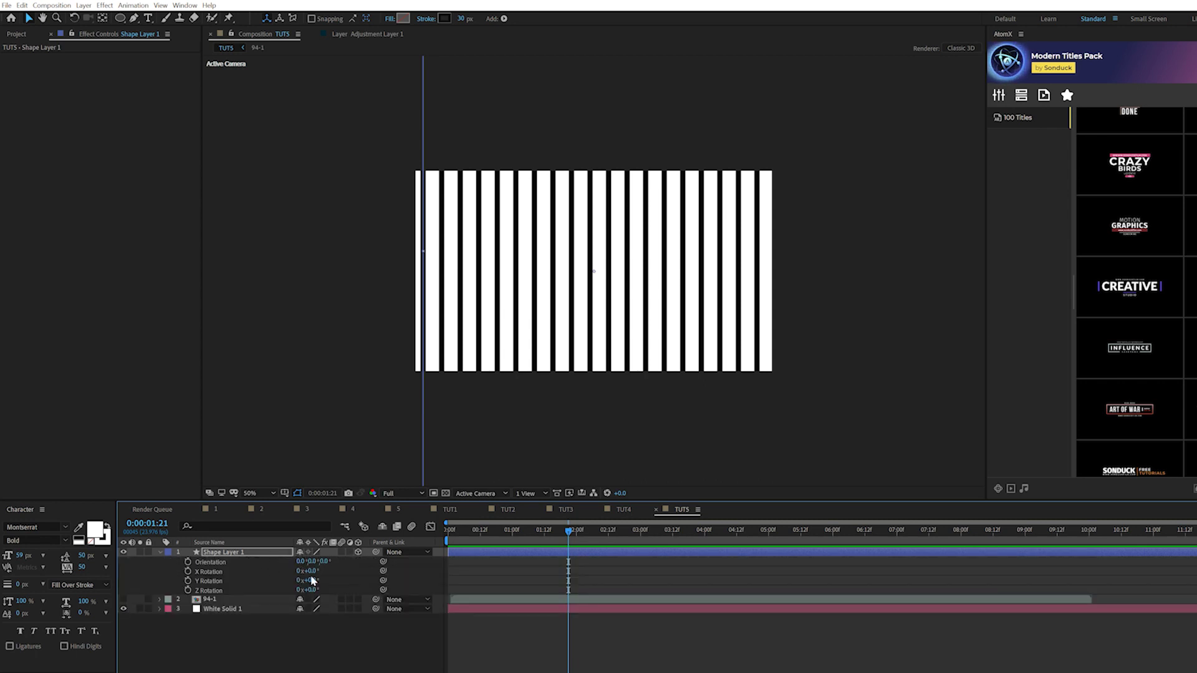
key(slash)
drag(310, 572, 292, 587)
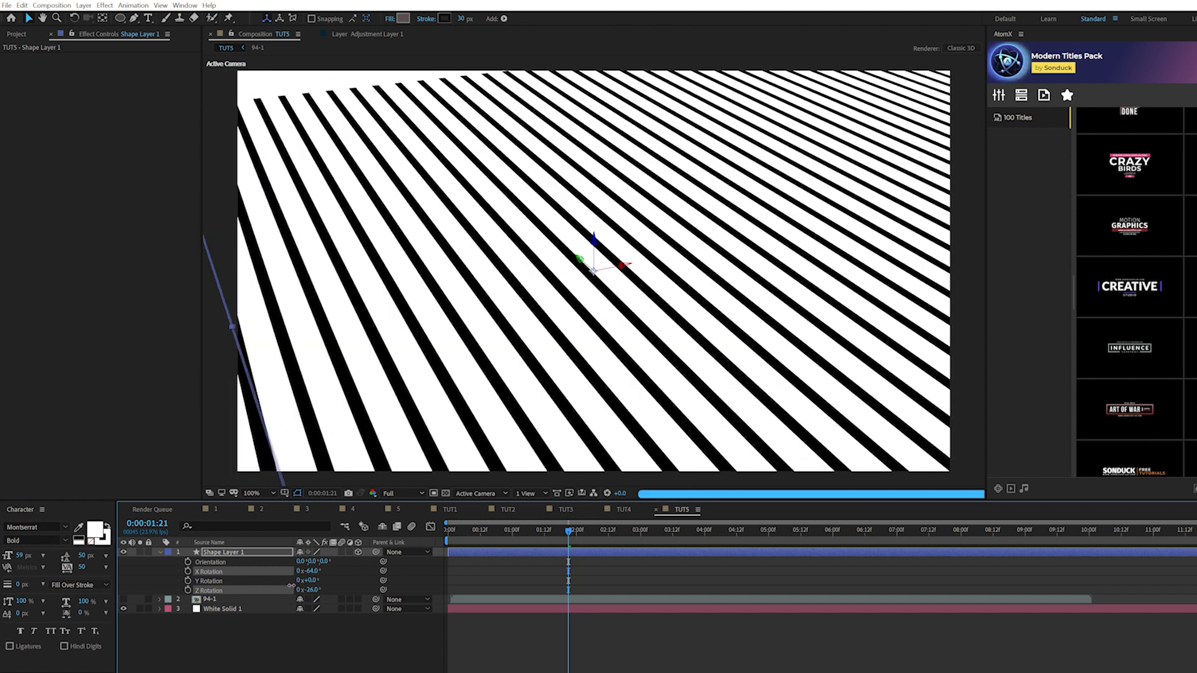
key(comma)
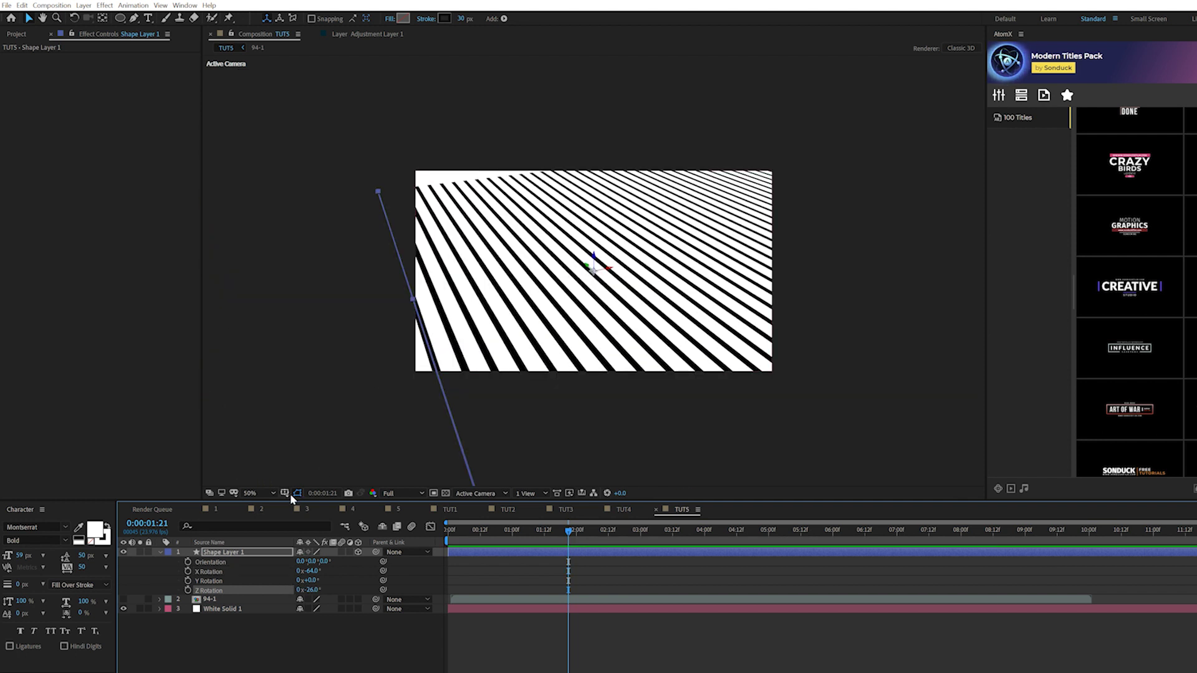
Shift the stripe layer's Position sideways so the tilted stripes cover the frame
key(p)
drag(304, 561, 248, 555)
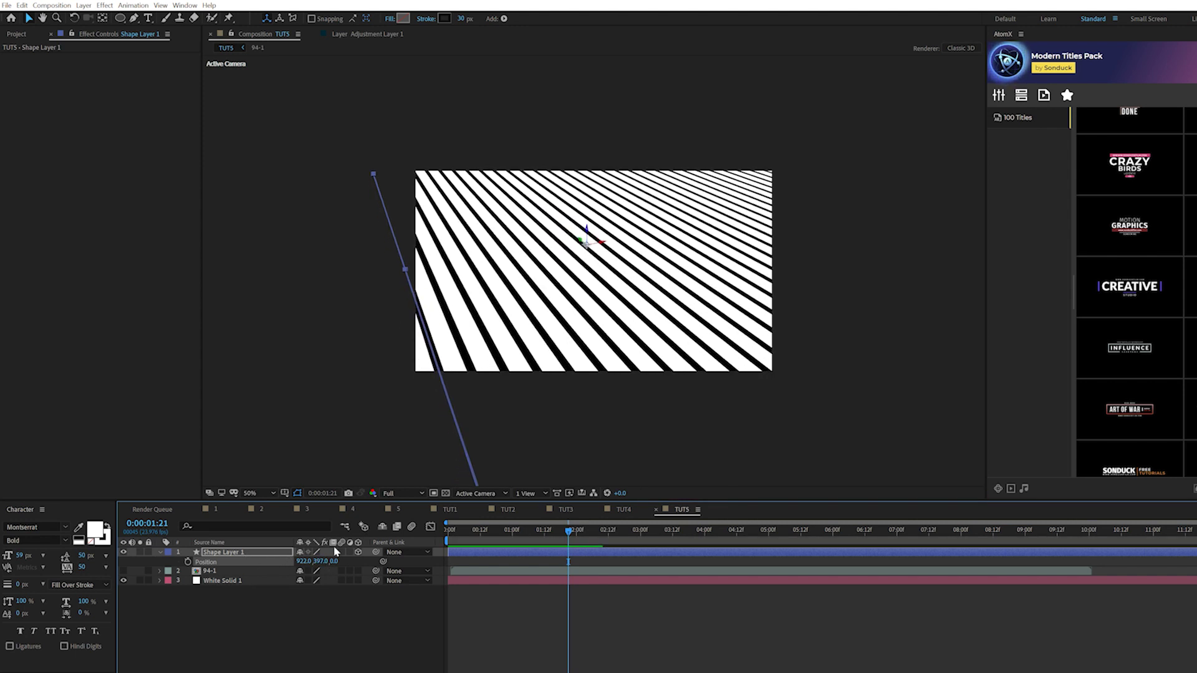
click(161, 552)
key(slash)
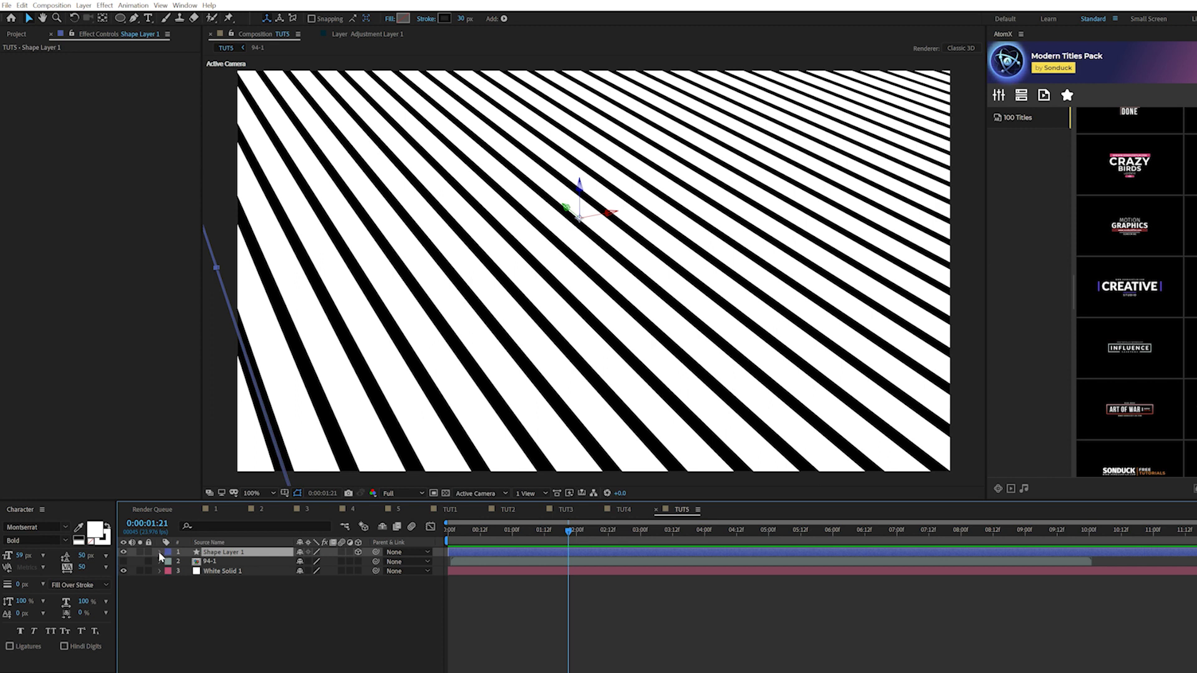
click(160, 553)
click(180, 572)
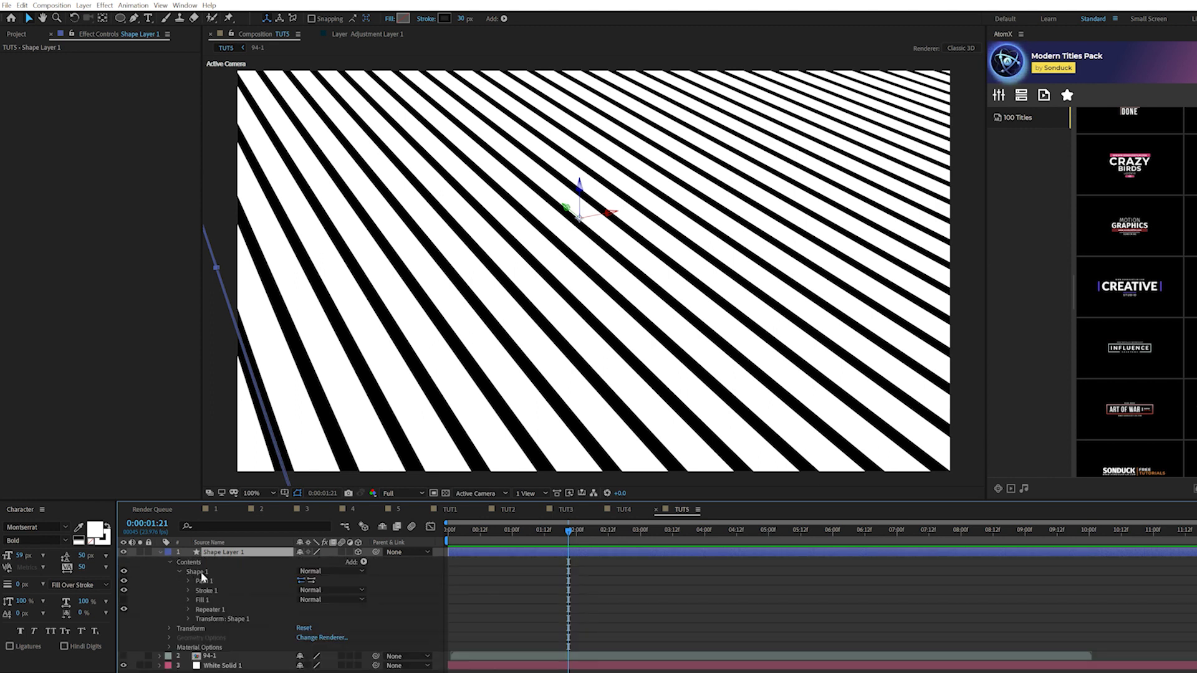
Add a Wiggle Paths operator to Shape 1 of the stripe layer
click(198, 574)
click(363, 563)
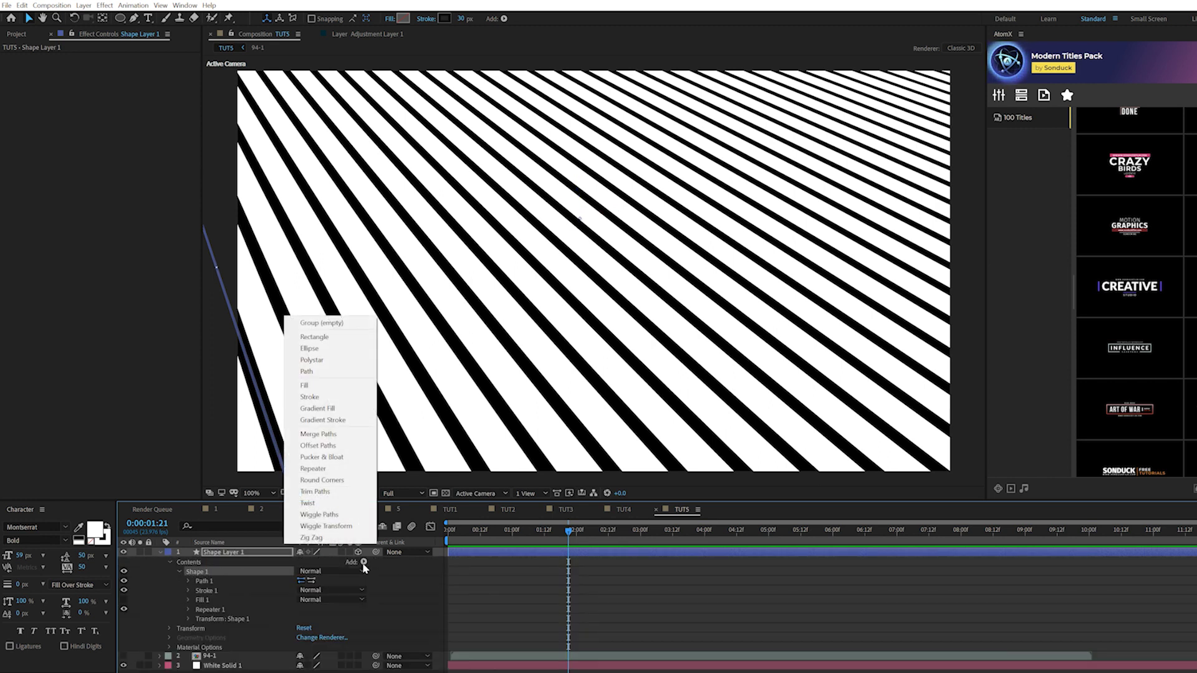
click(322, 514)
click(189, 591)
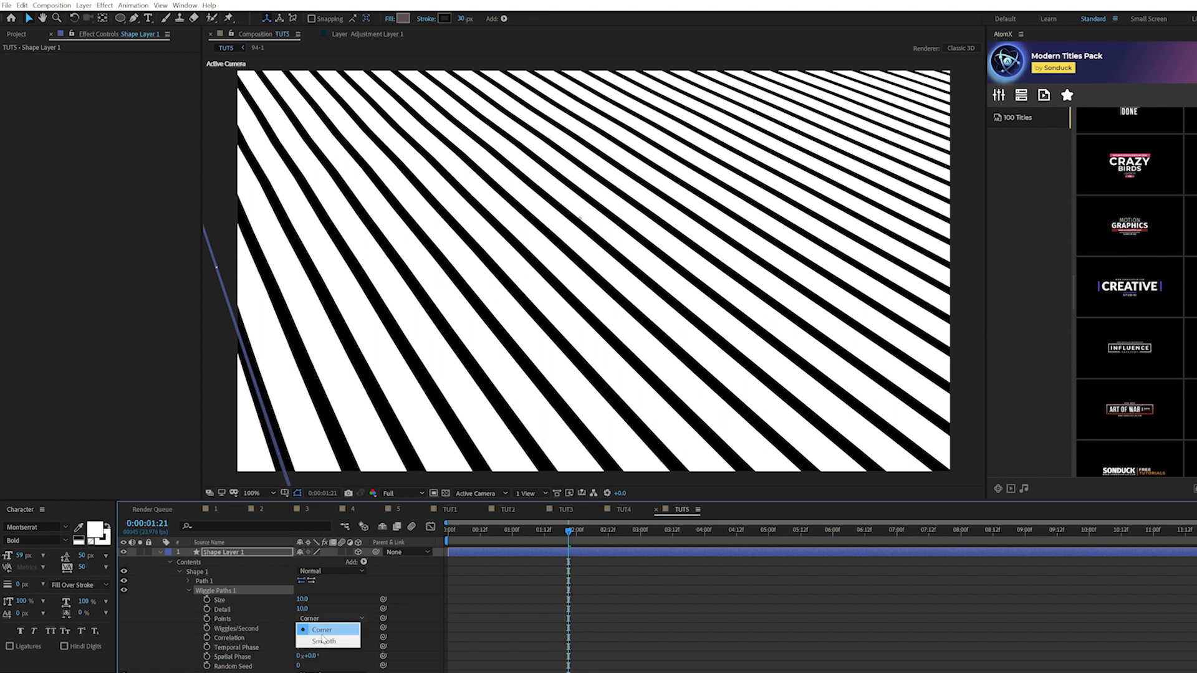
Set Wiggle Paths to Smooth points, Size 700, Wiggles/Second 0 and Random Seed 12
click(322, 643)
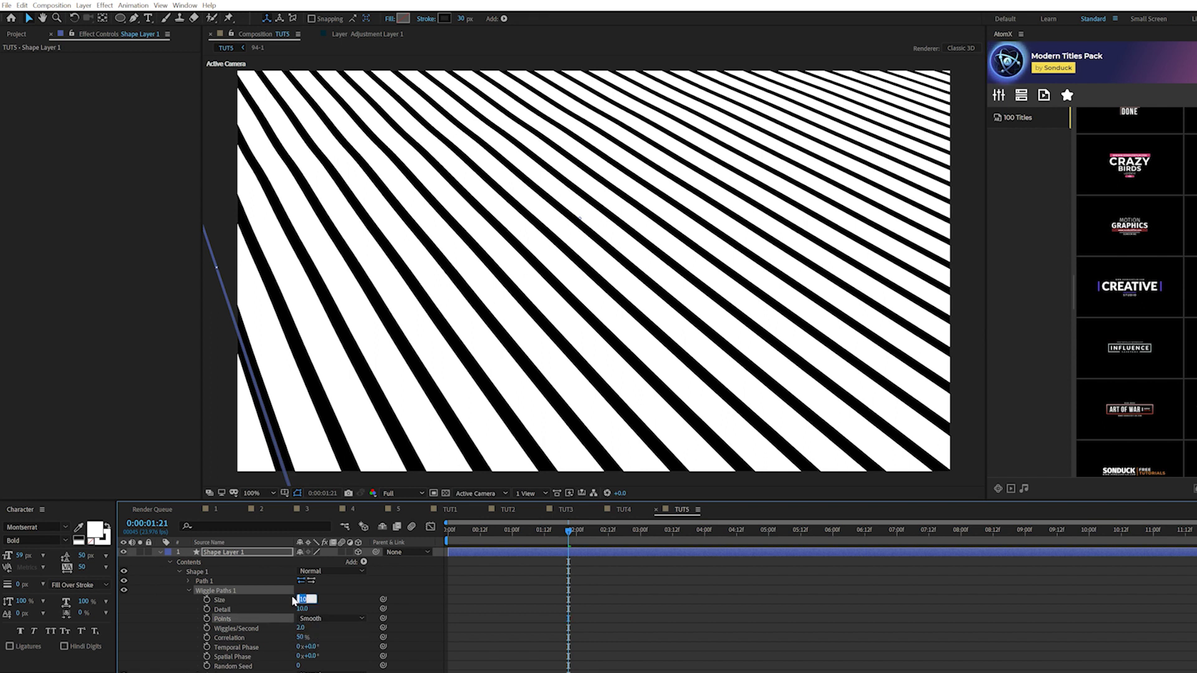
key(Return)
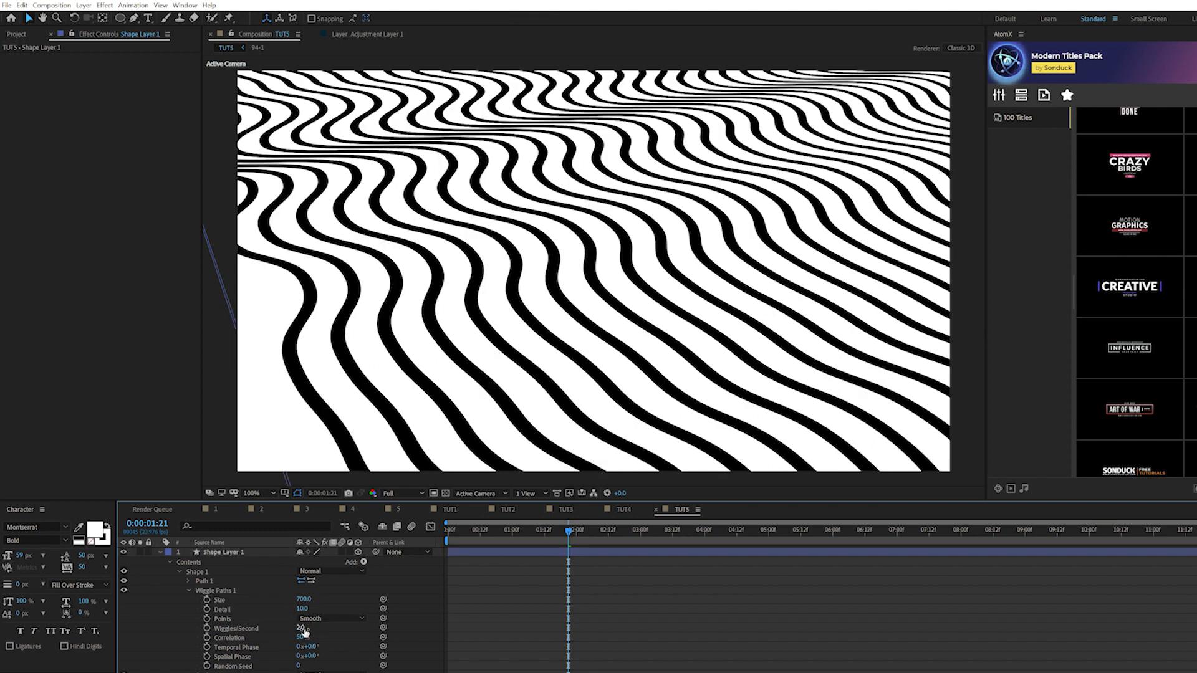
click(507, 531)
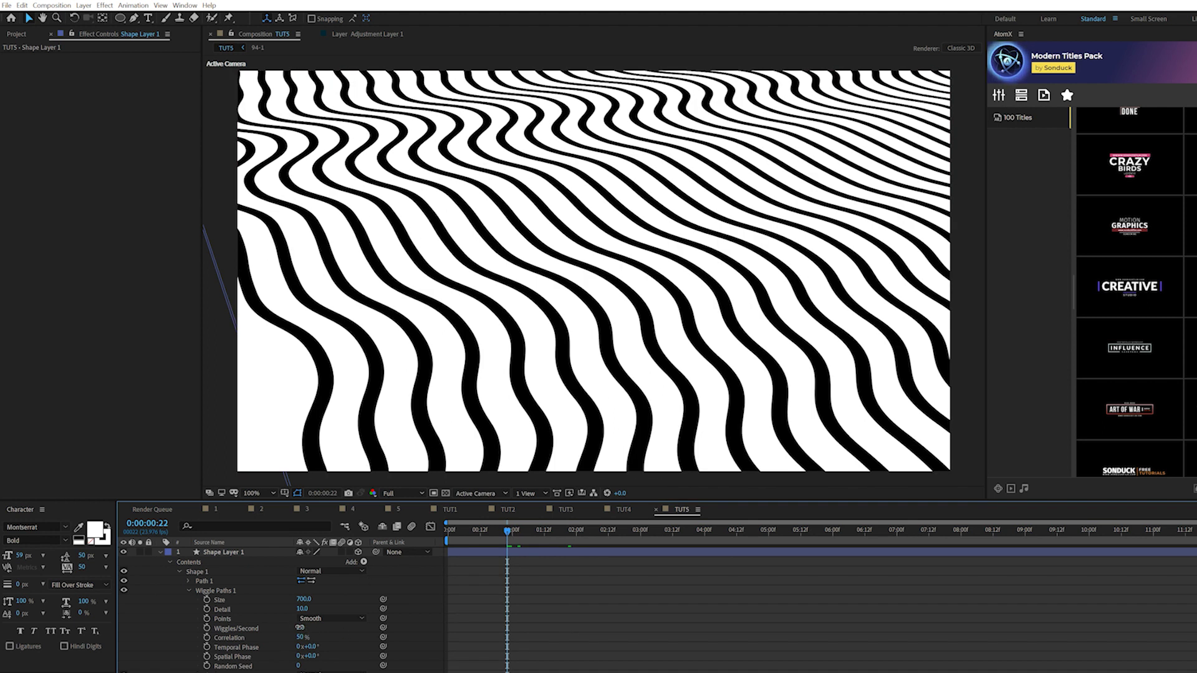
text(0)
key(Return)
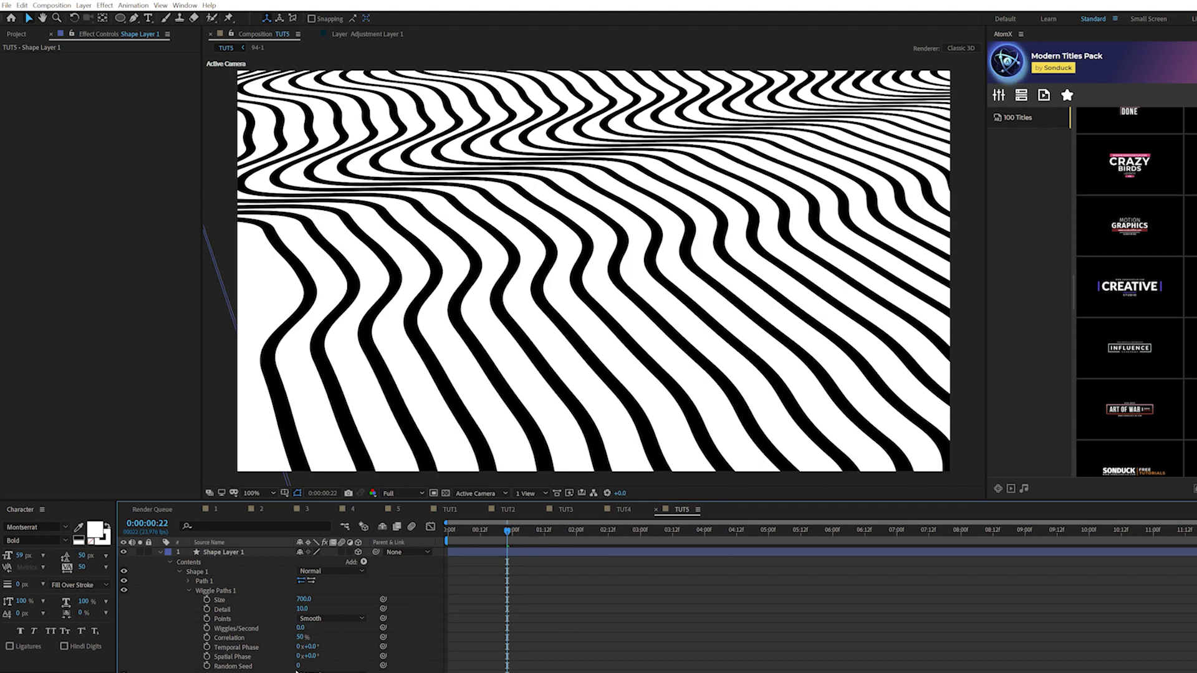
mouse_move(301, 666)
mouse_down()
mouse_move(349, 666)
mouse_move(304, 666)
mouse_up()
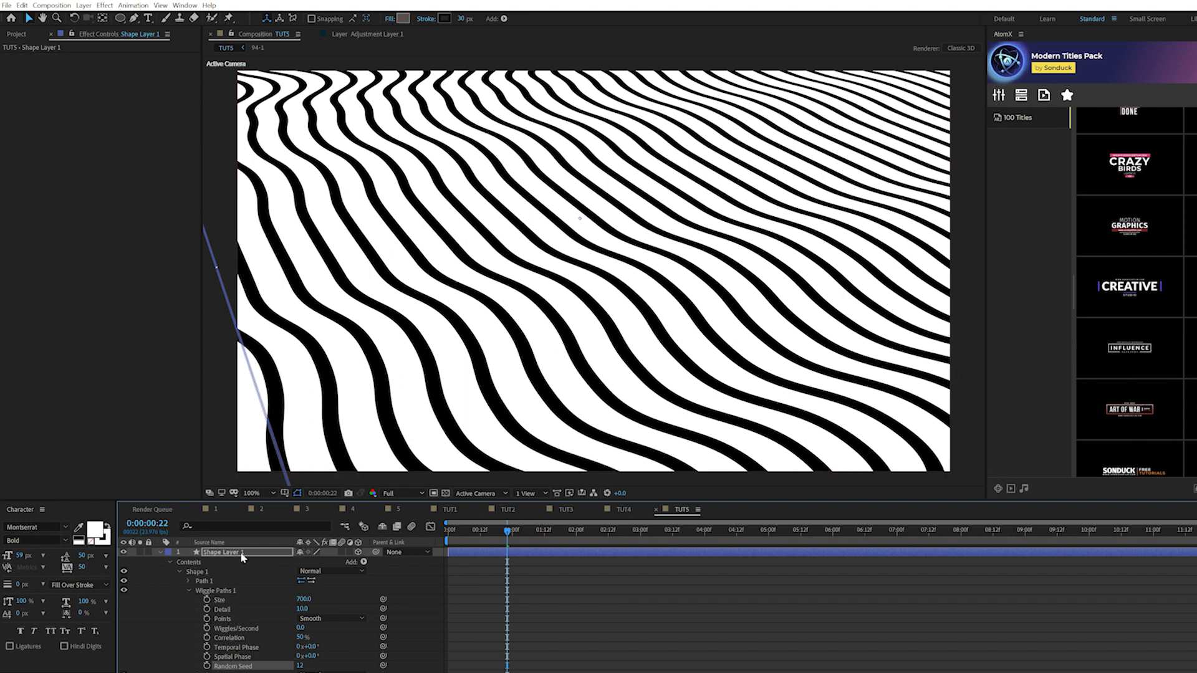
Preview the stripes, set the time to 0:00:01:12, and move layer 94-1 to the top
key(p)
key(space)
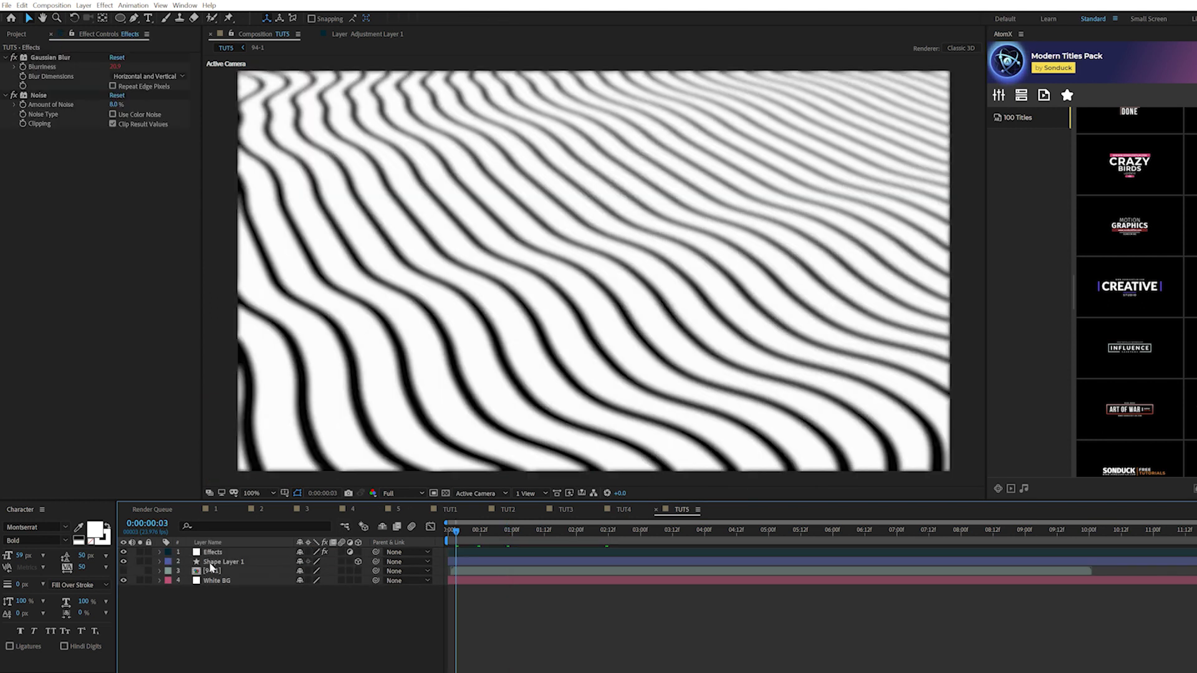
click(220, 553)
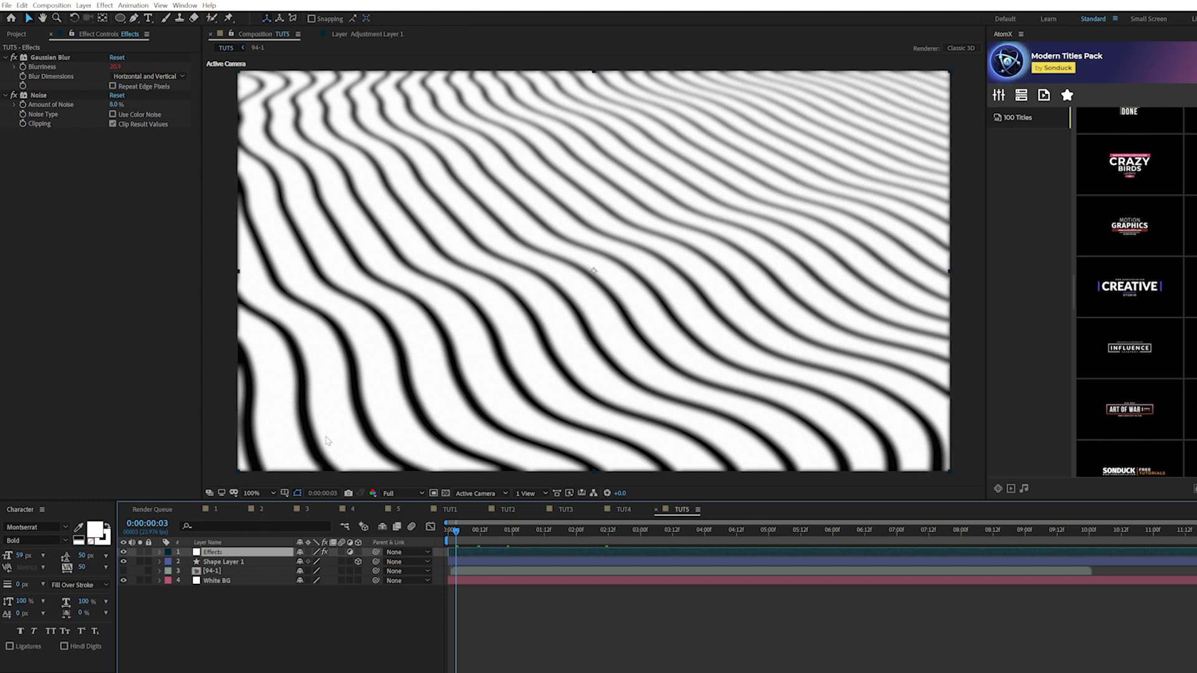
click(552, 533)
click(616, 536)
click(544, 536)
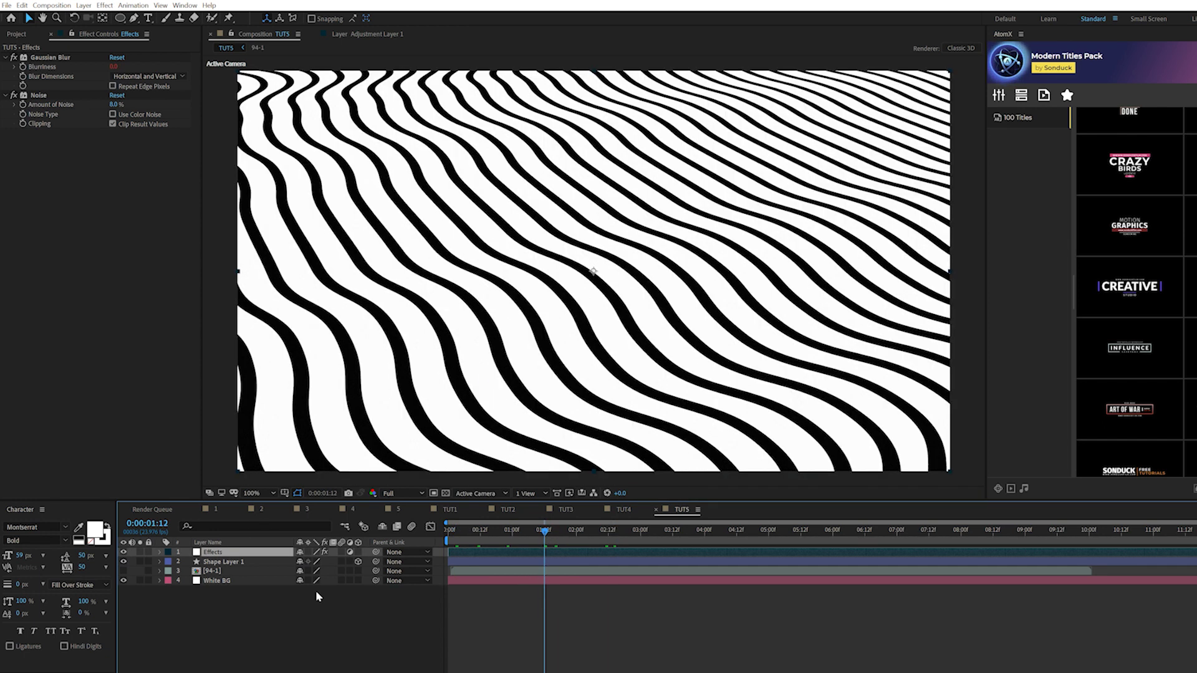
drag(211, 572, 209, 551)
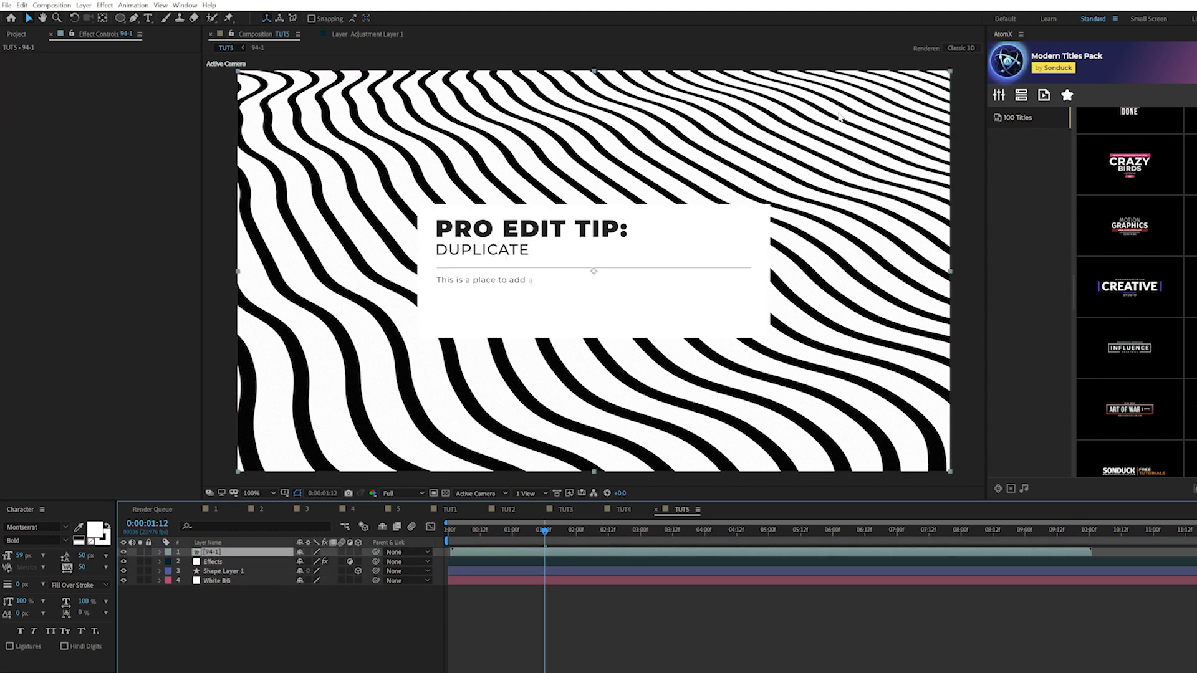
key(F2)
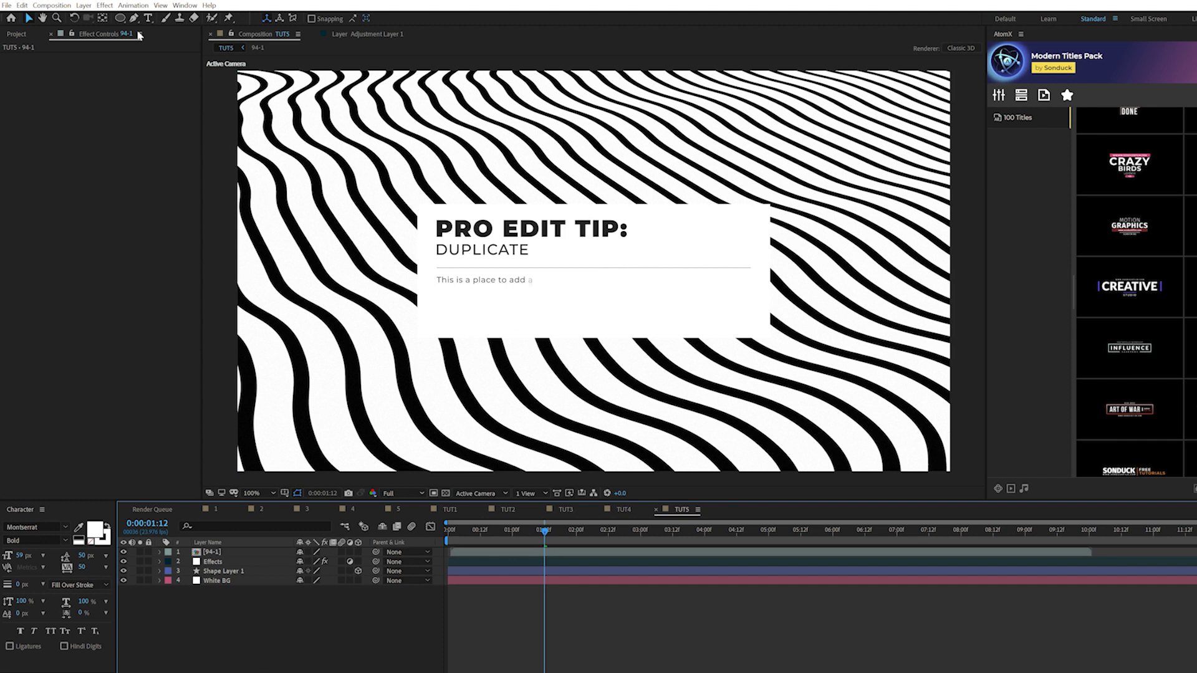
Create a new adjustment layer and apply Gaussian Blur to it
click(81, 5)
mouse_move(99, 17)
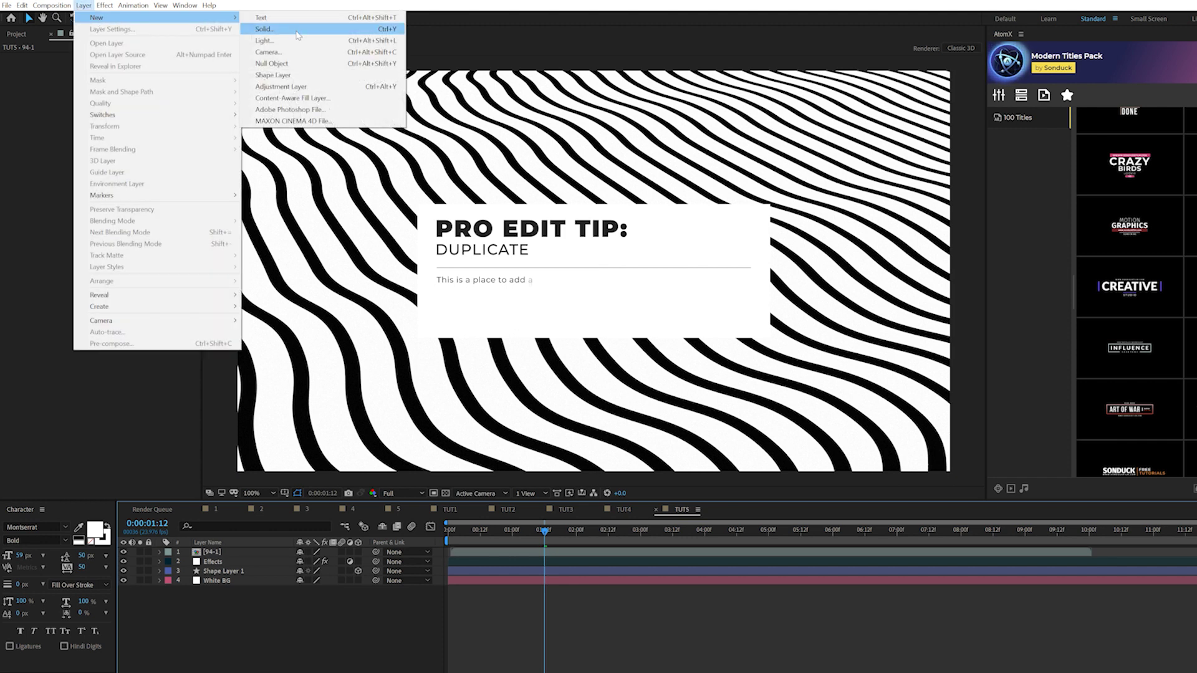
click(280, 87)
click(103, 6)
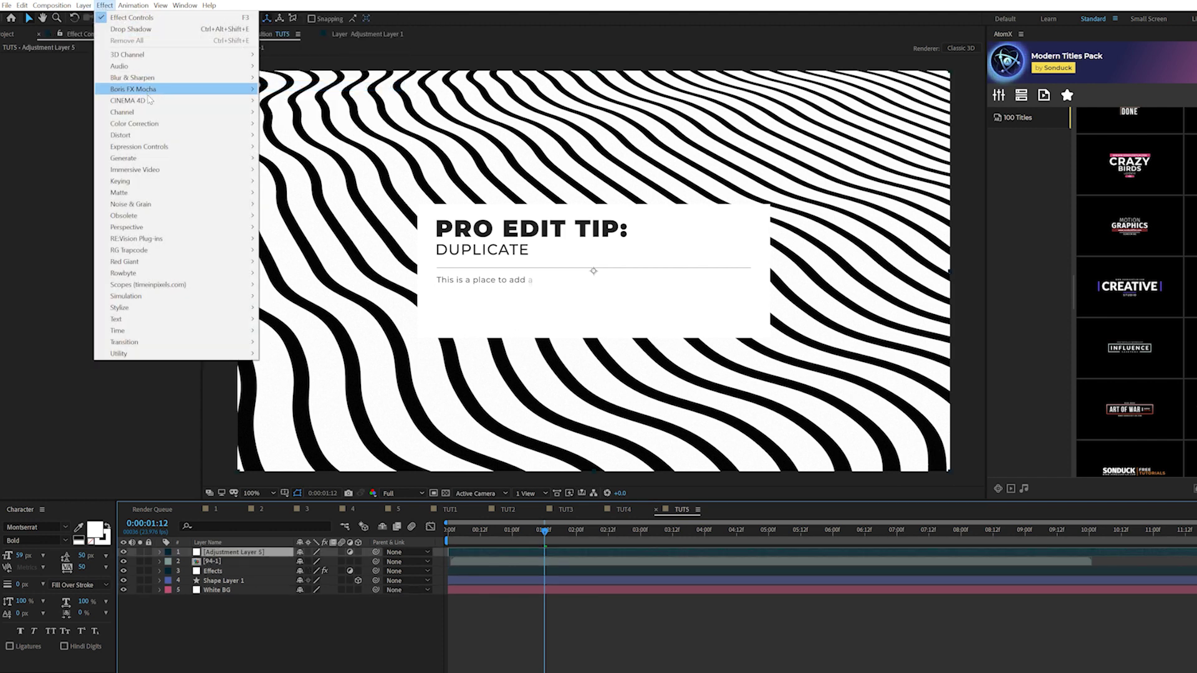
mouse_move(151, 79)
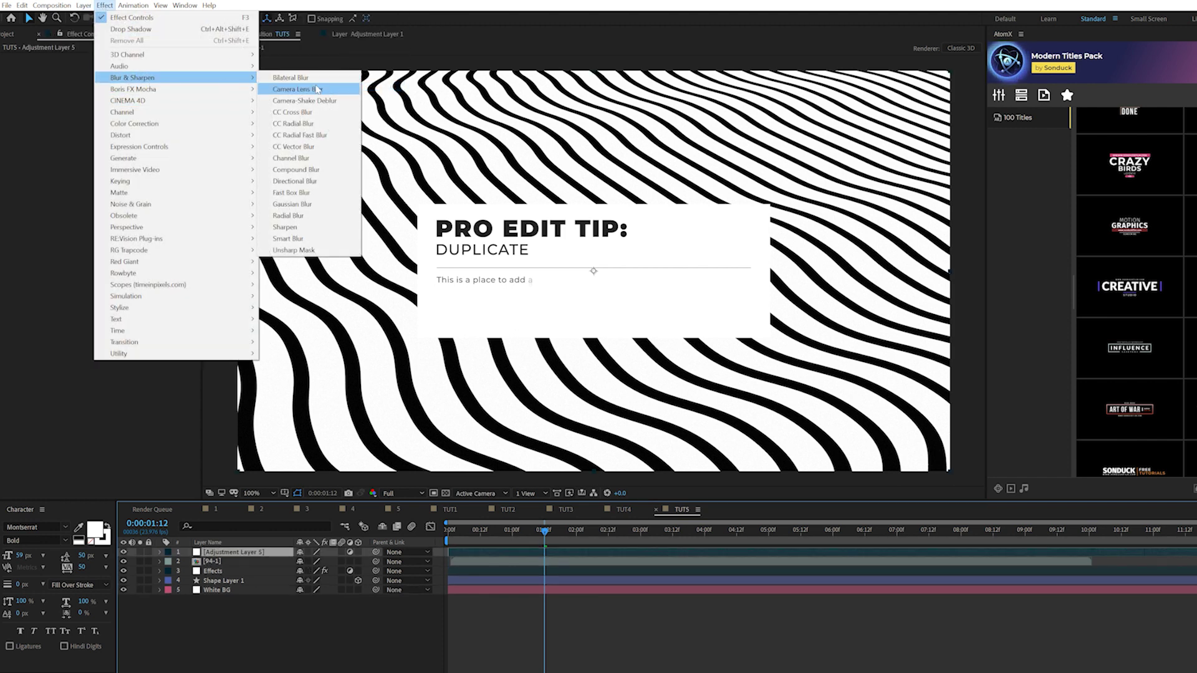
click(292, 204)
Set Blurriness to 19.1 with Repeat Edge Pixels and place the layer below 94-1
drag(114, 66, 235, 78)
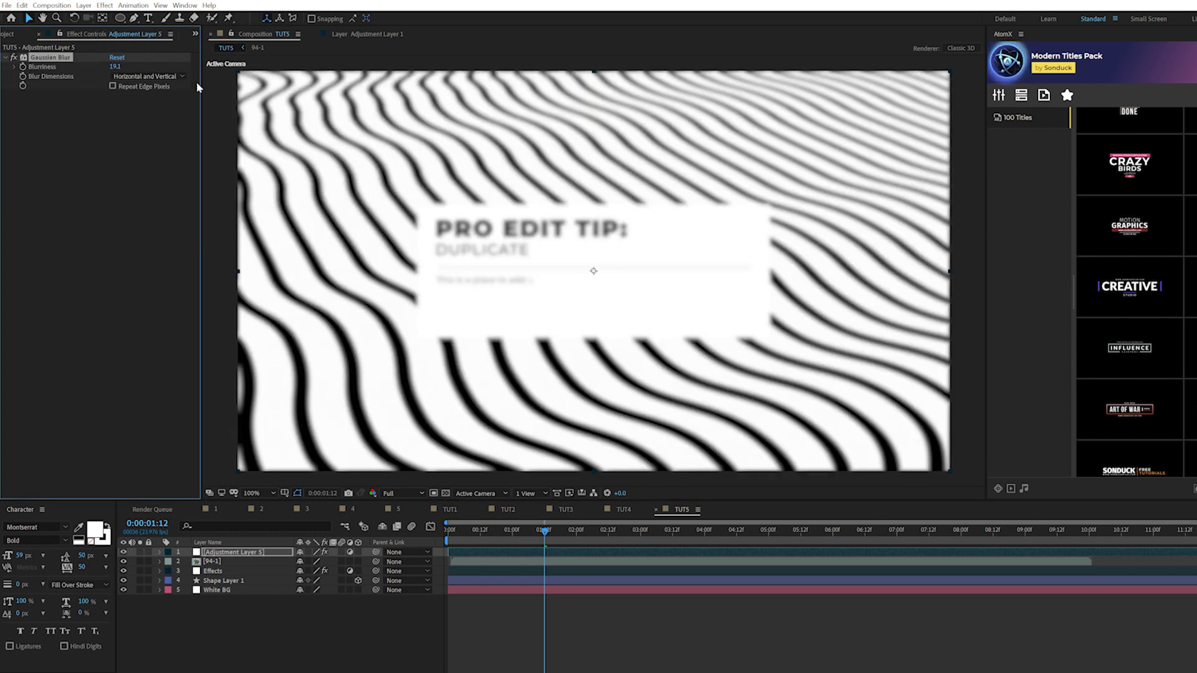
click(113, 87)
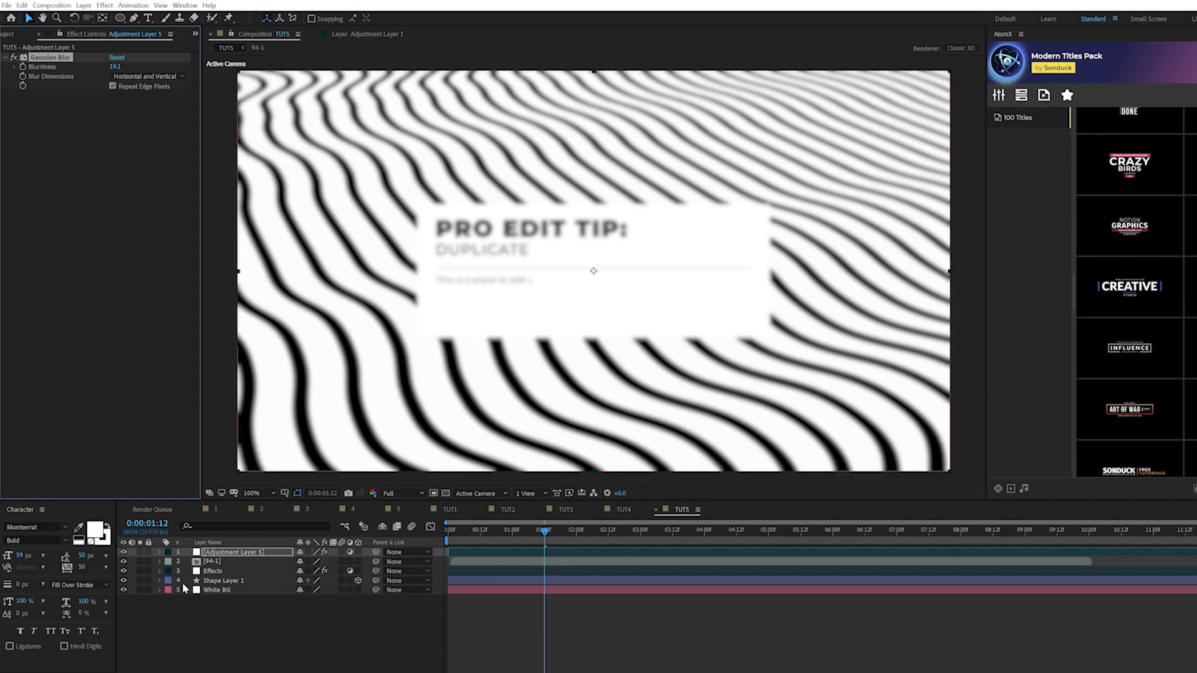
drag(209, 555, 221, 568)
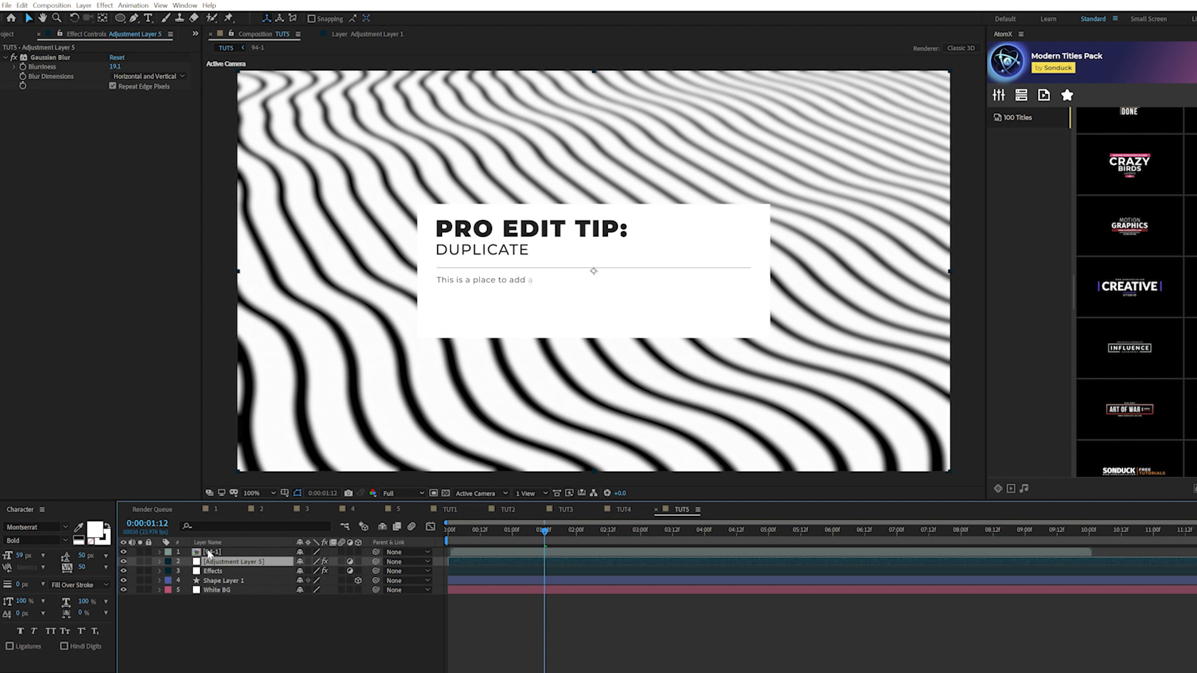
drag(120, 23, 156, 44)
Draw an oval Subtract mask on the adjustment layer with 238 px feather
key(comma)
drag(393, 223, 738, 329)
click(312, 581)
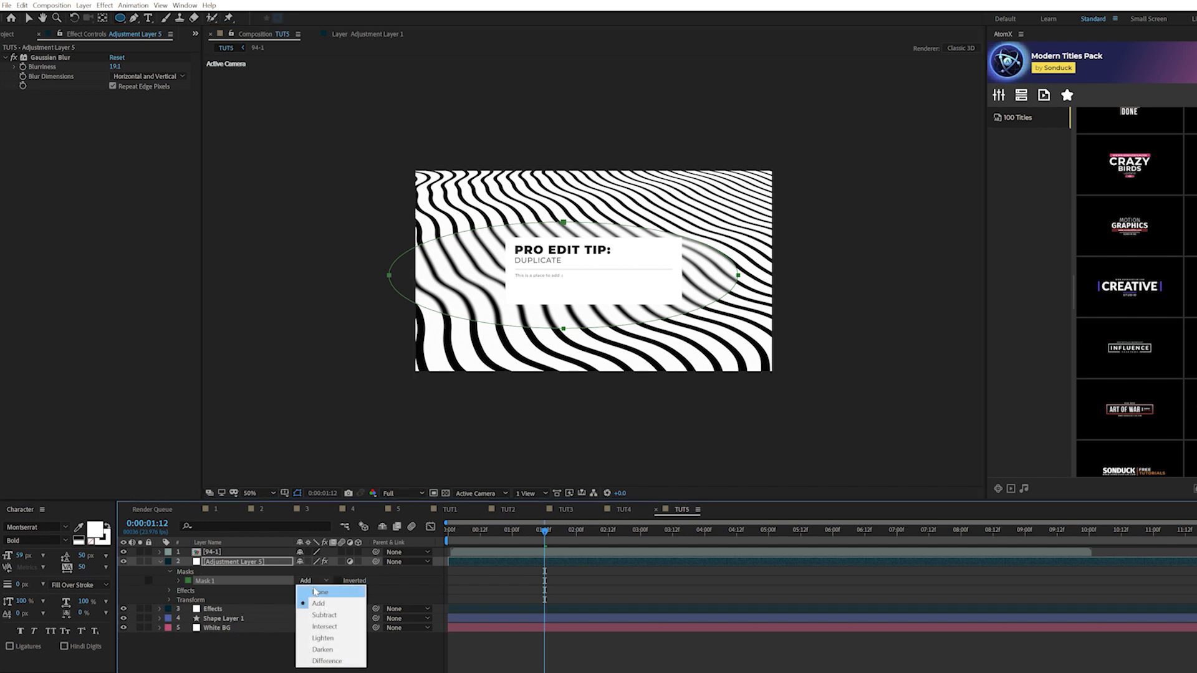
click(323, 616)
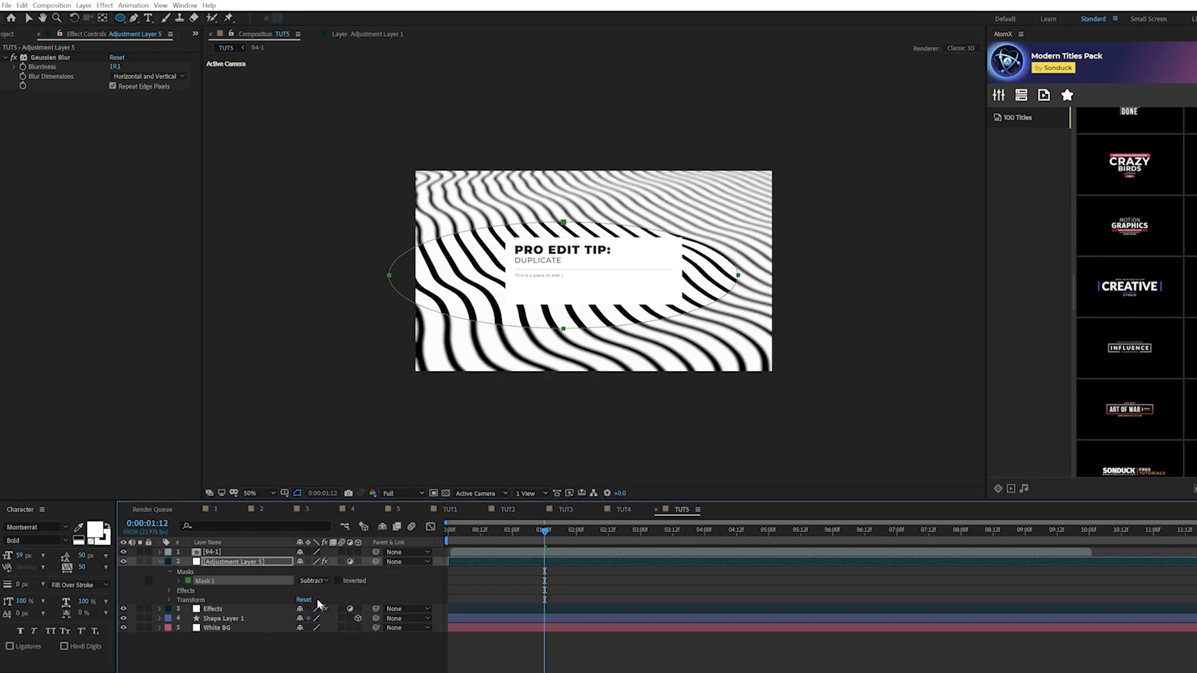
key(f)
drag(312, 580, 445, 586)
Fit the view, move the adjustment layer below Effects, and preview from 0:00:03:00
key(period)
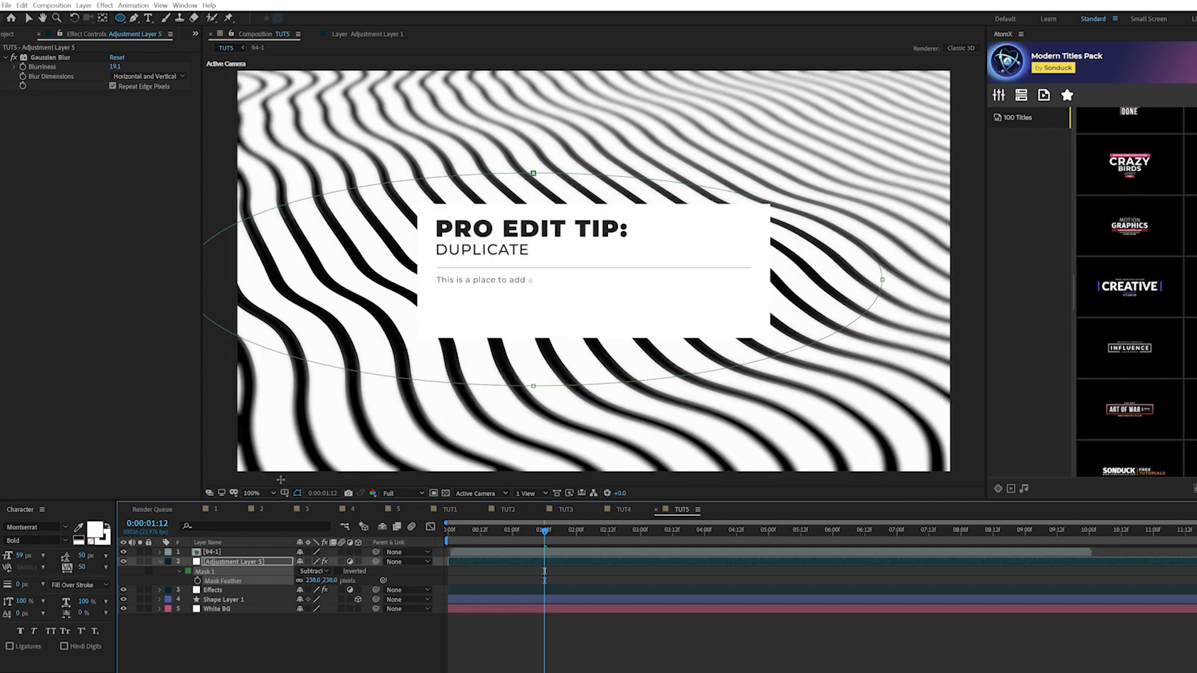
click(256, 494)
click(261, 509)
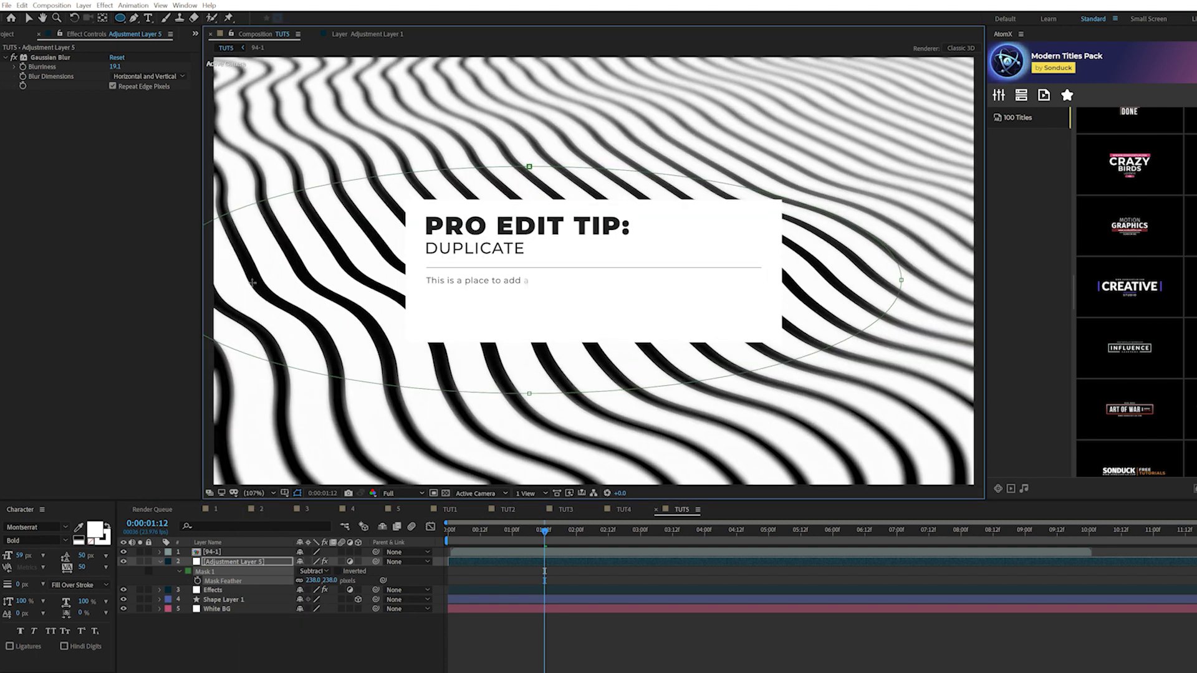
drag(206, 566, 212, 599)
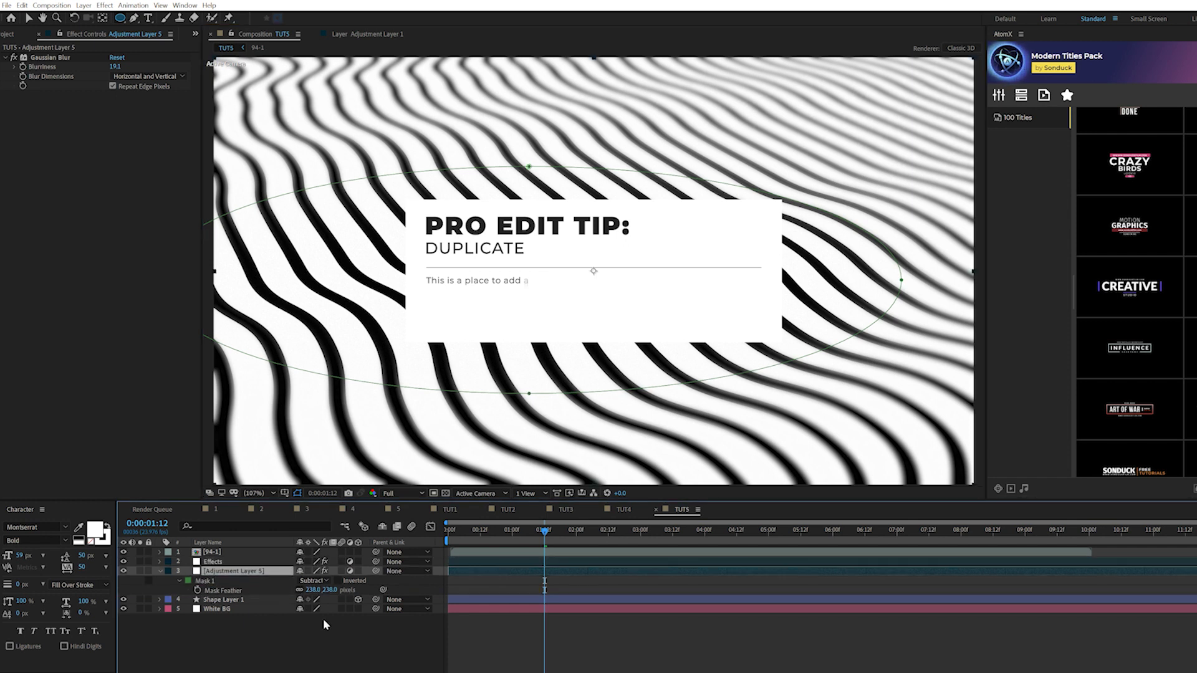
key(F2)
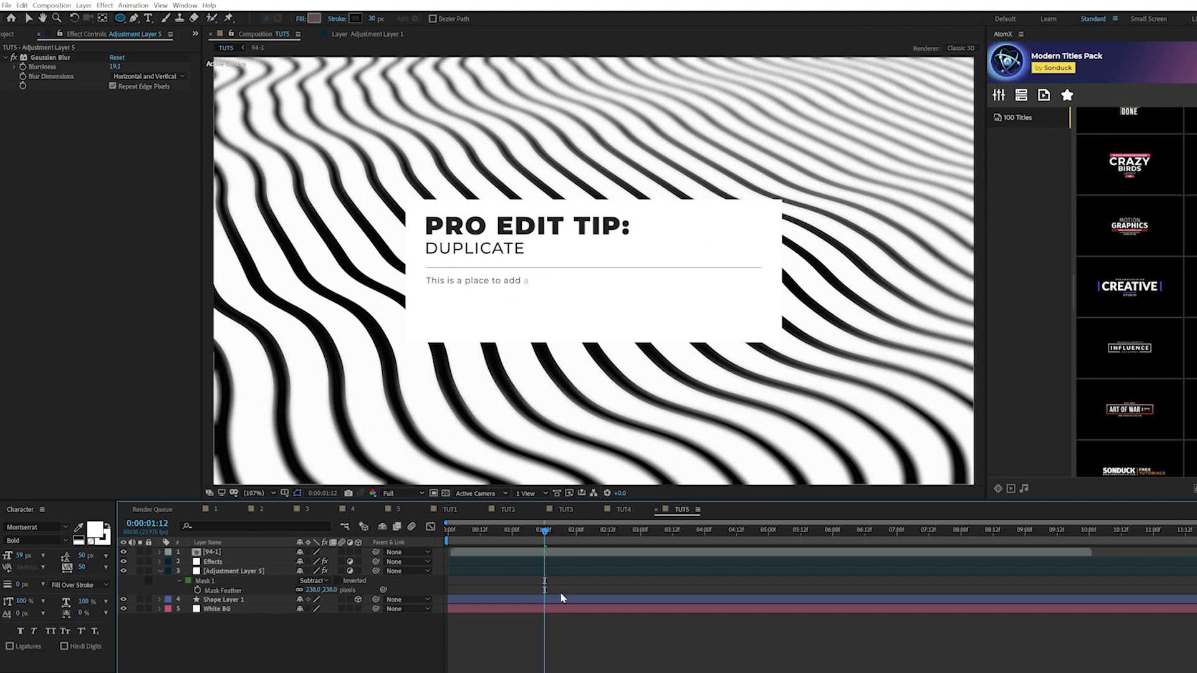
drag(565, 530, 641, 532)
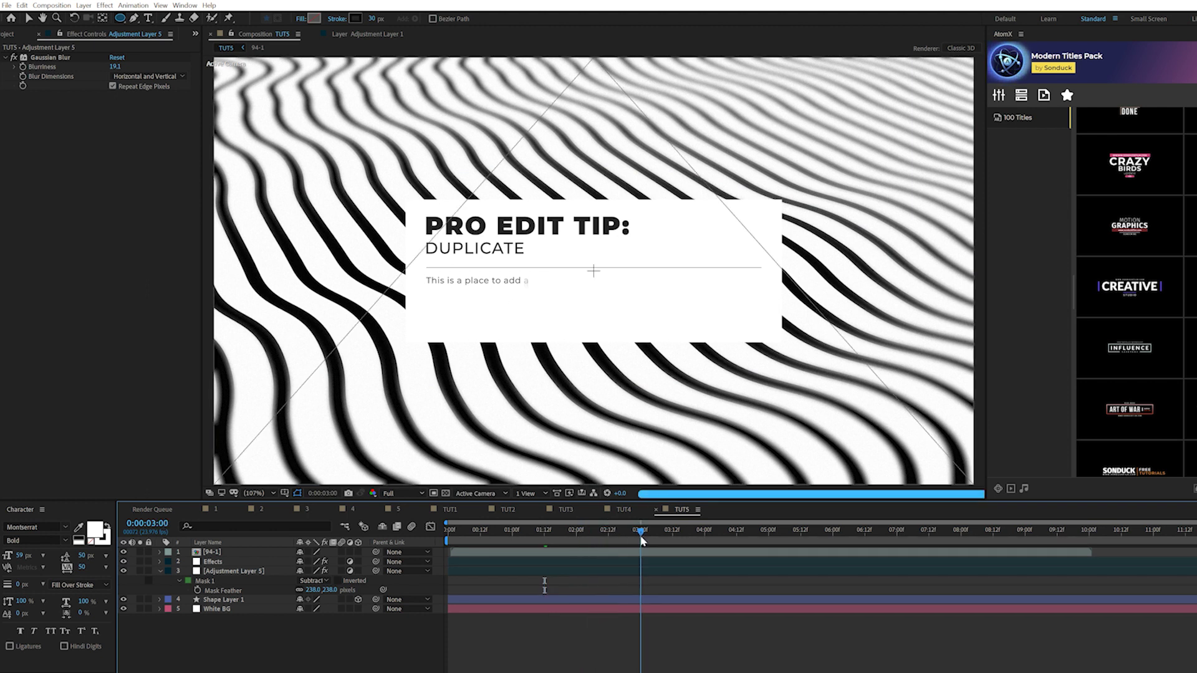
key(space)
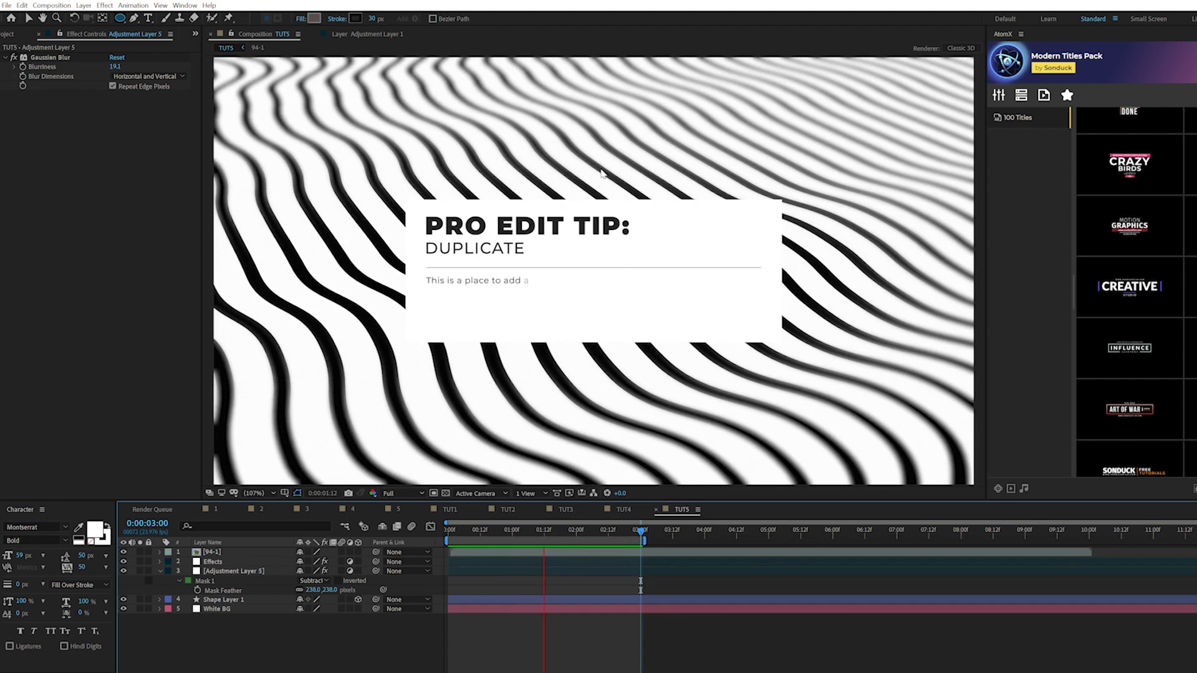